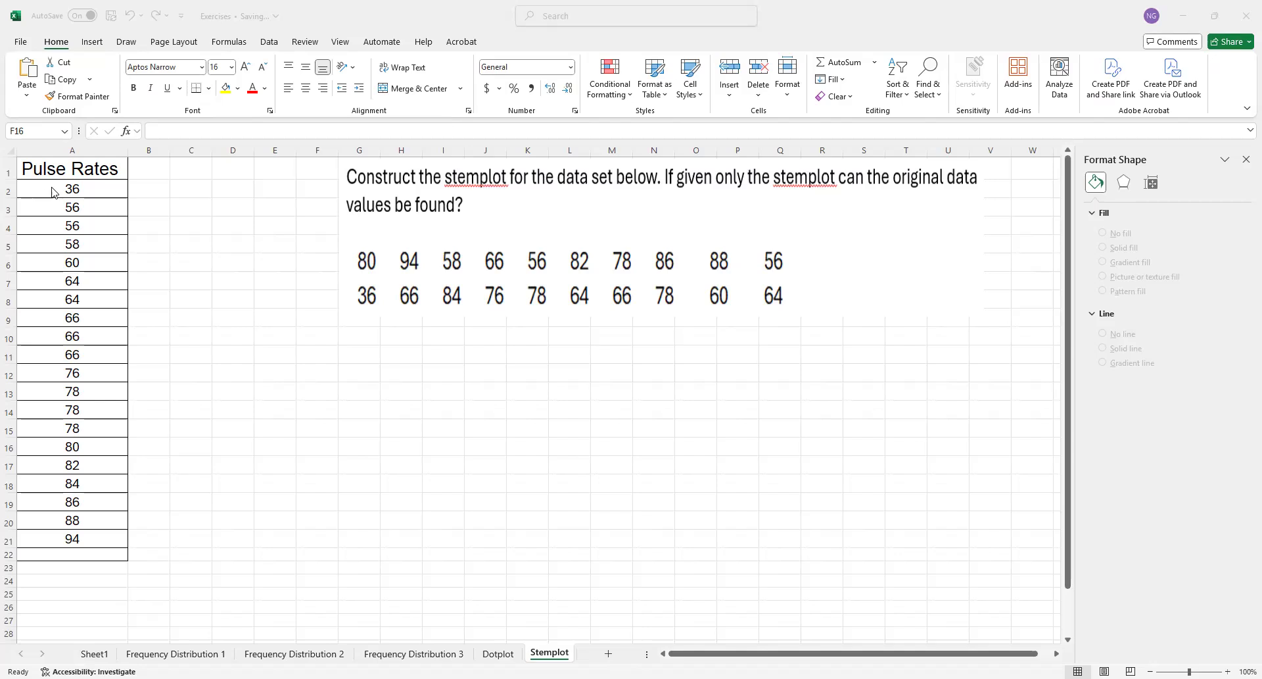
Sort the pulse rates in A2:A21 by cell value from largest to smallest
left_click_drag(53, 191, 82, 539)
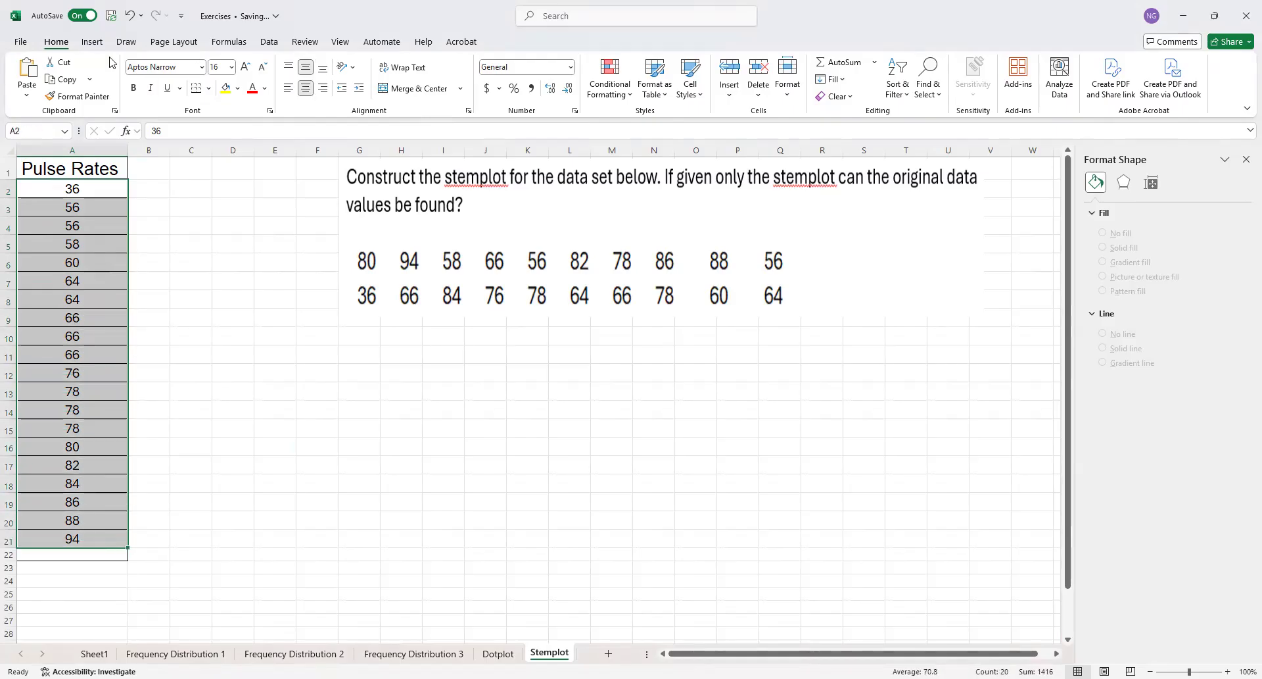
left_click(271, 43)
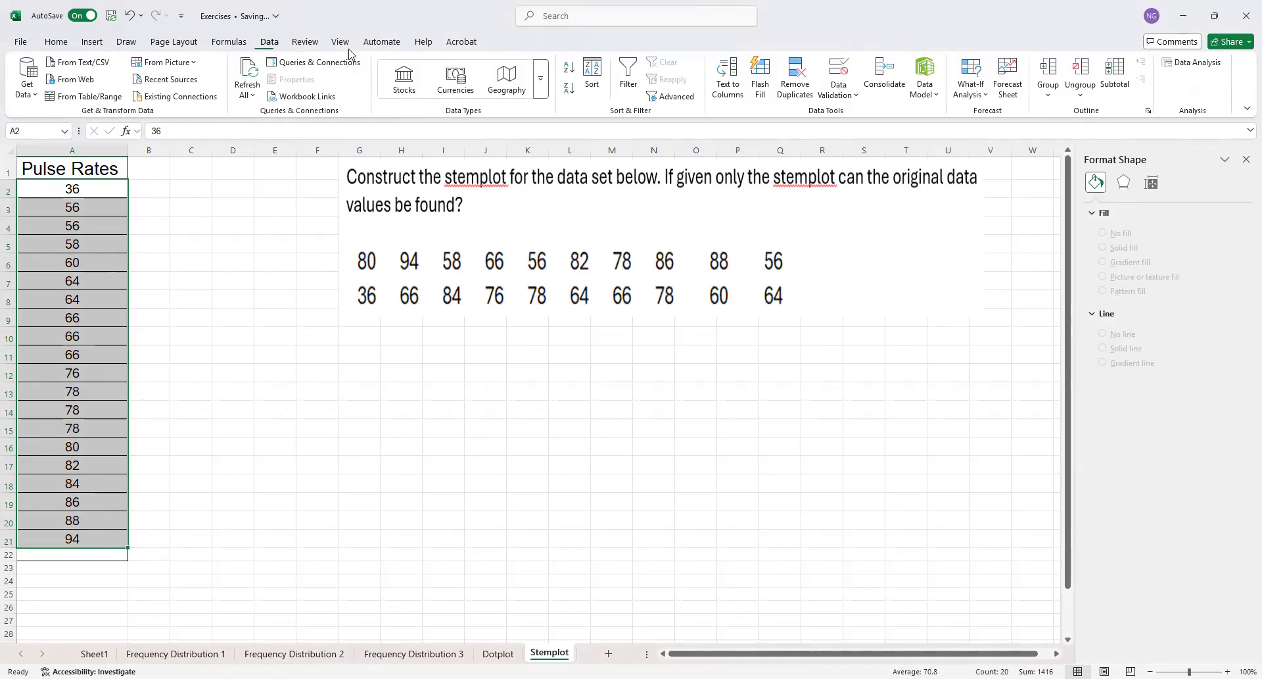
left_click(592, 82)
left_click(750, 314)
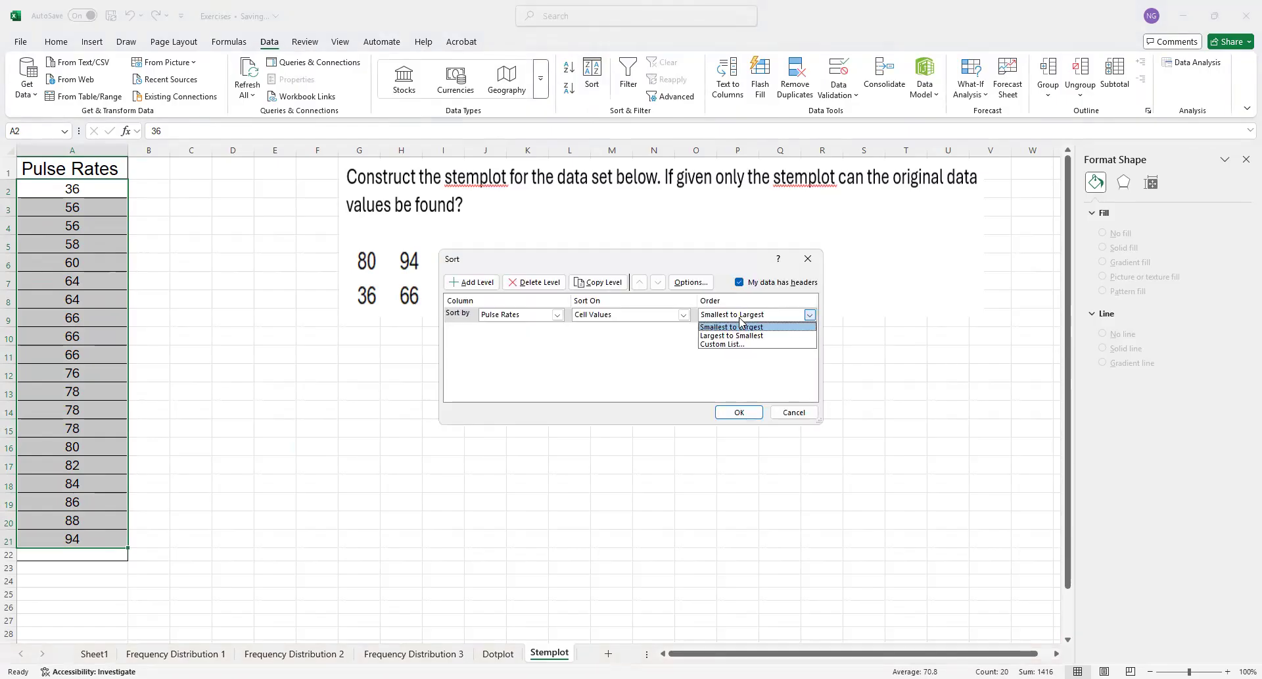
left_click(745, 335)
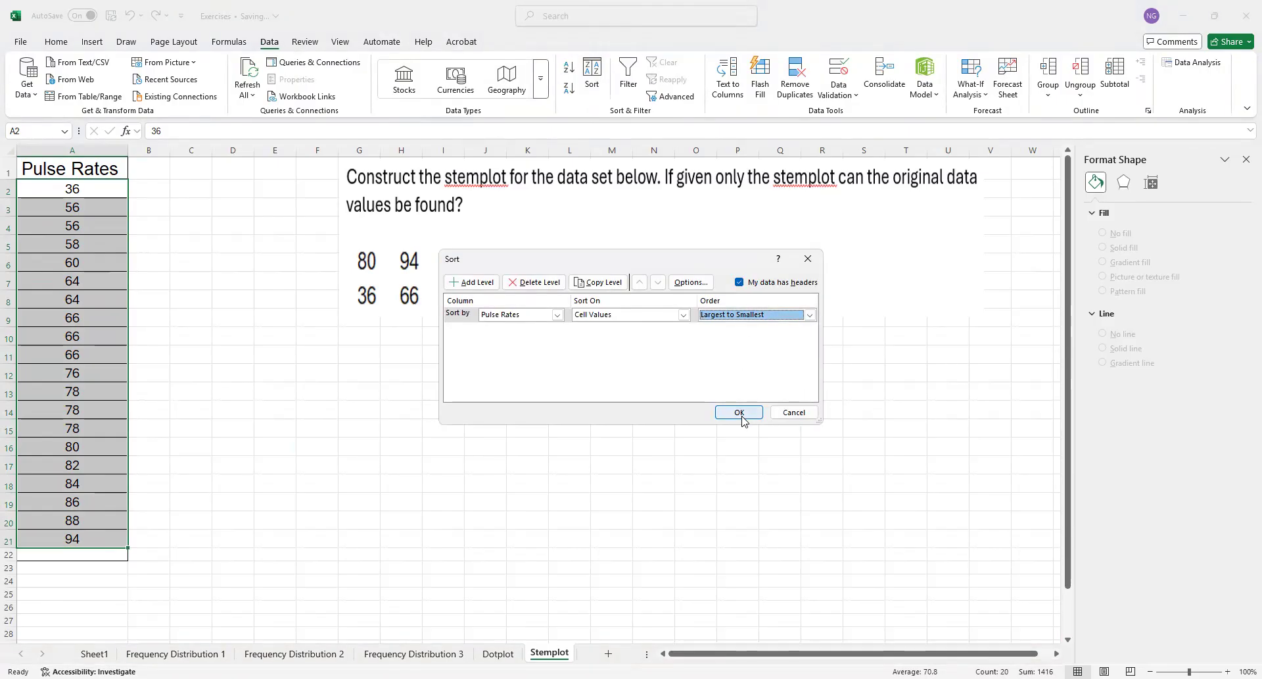
key("Return")
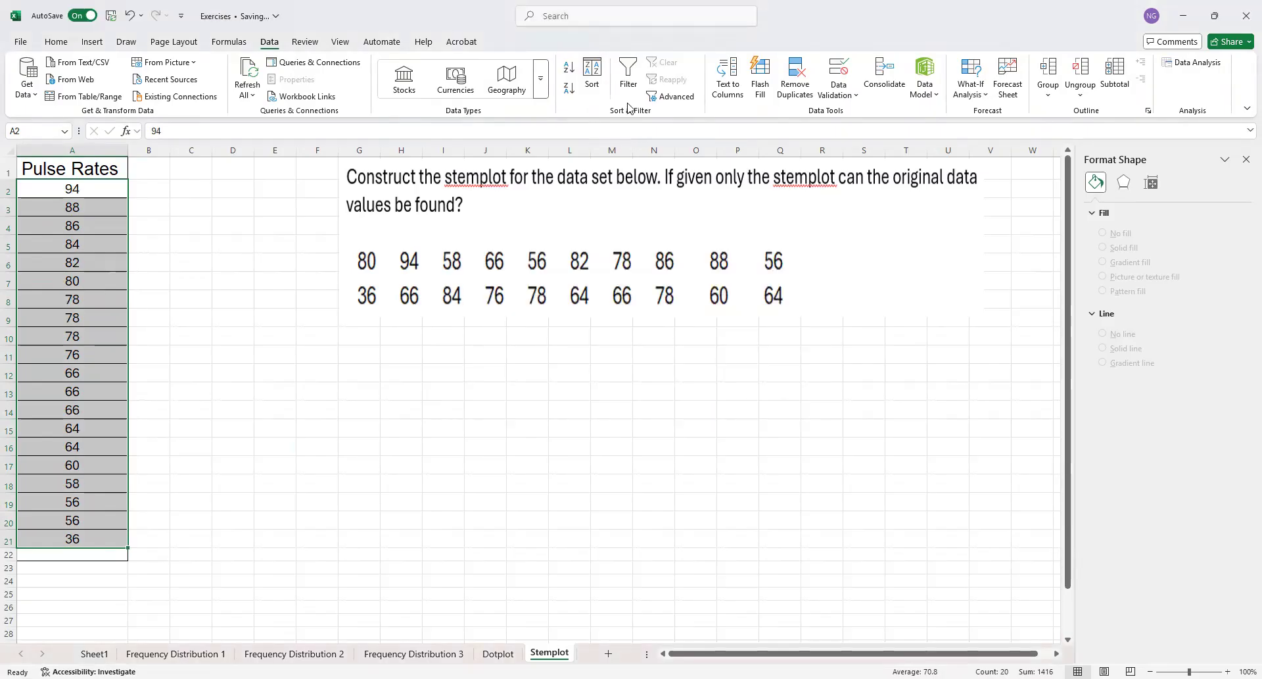
Sort the selected pulse rates from smallest to largest
left_click(592, 82)
left_click(729, 312)
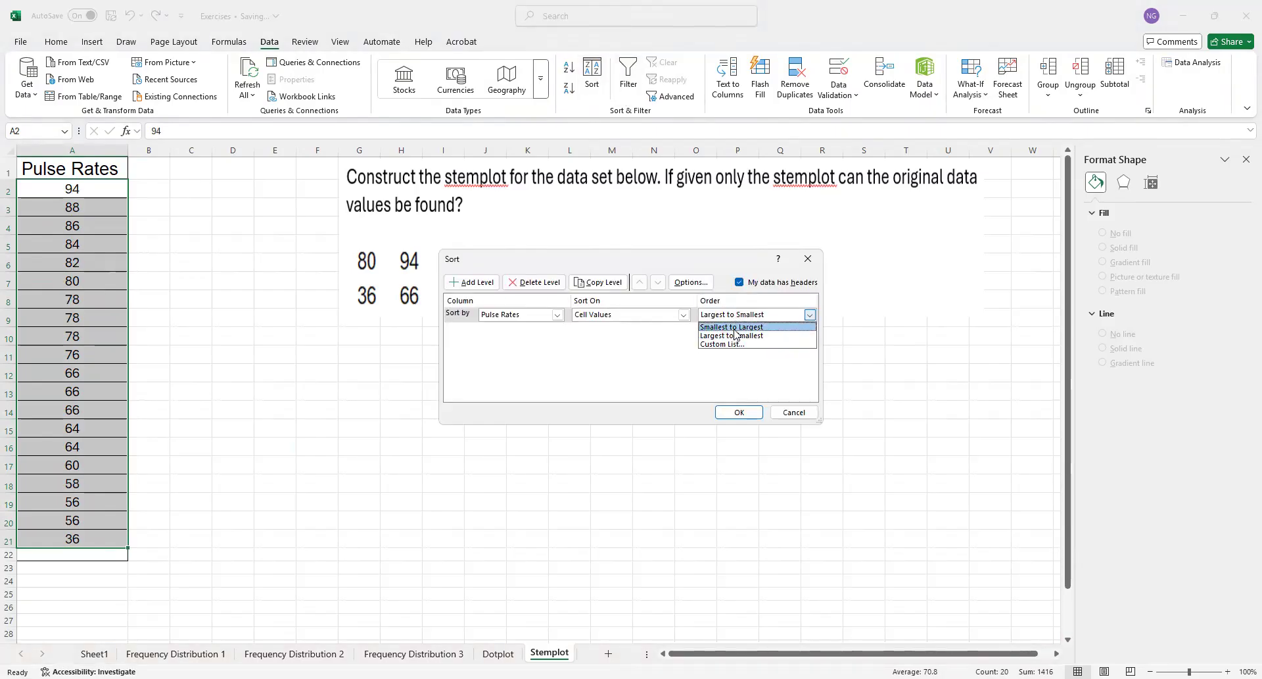
left_click(740, 323)
left_click(739, 412)
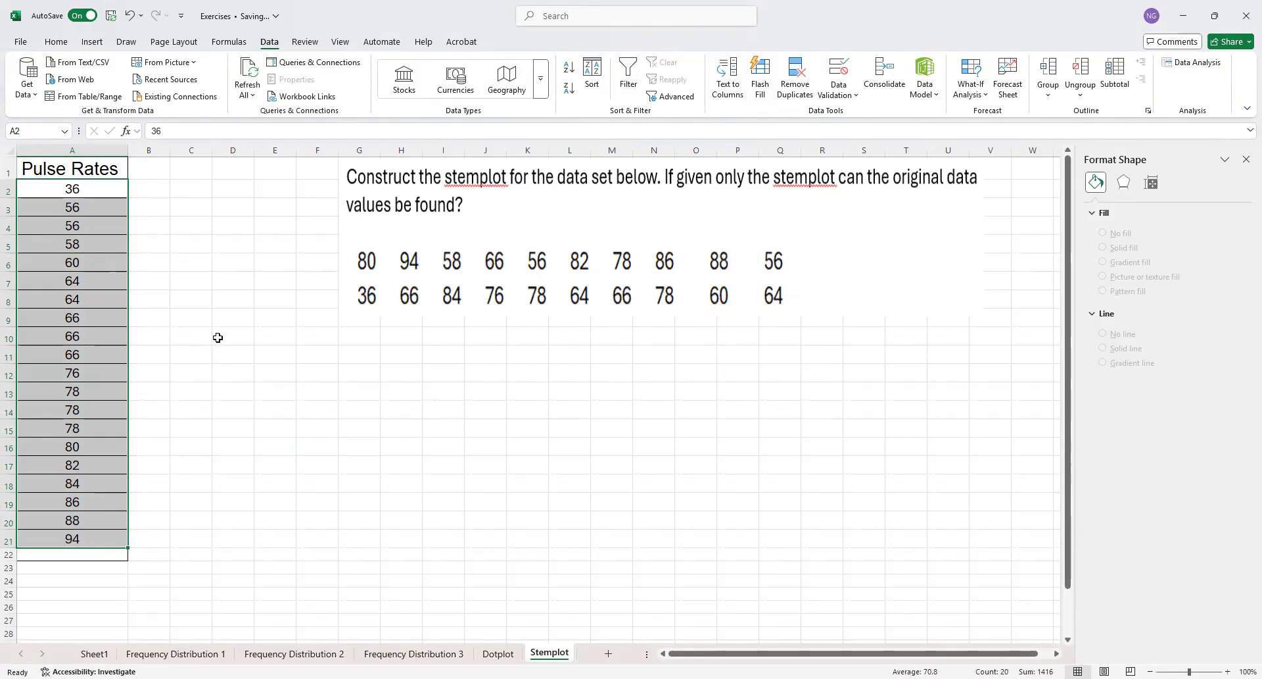
Enter the column headings Stem, Leaf and Leaf Postion in cells D10, E10 and F10
left_click(216, 339)
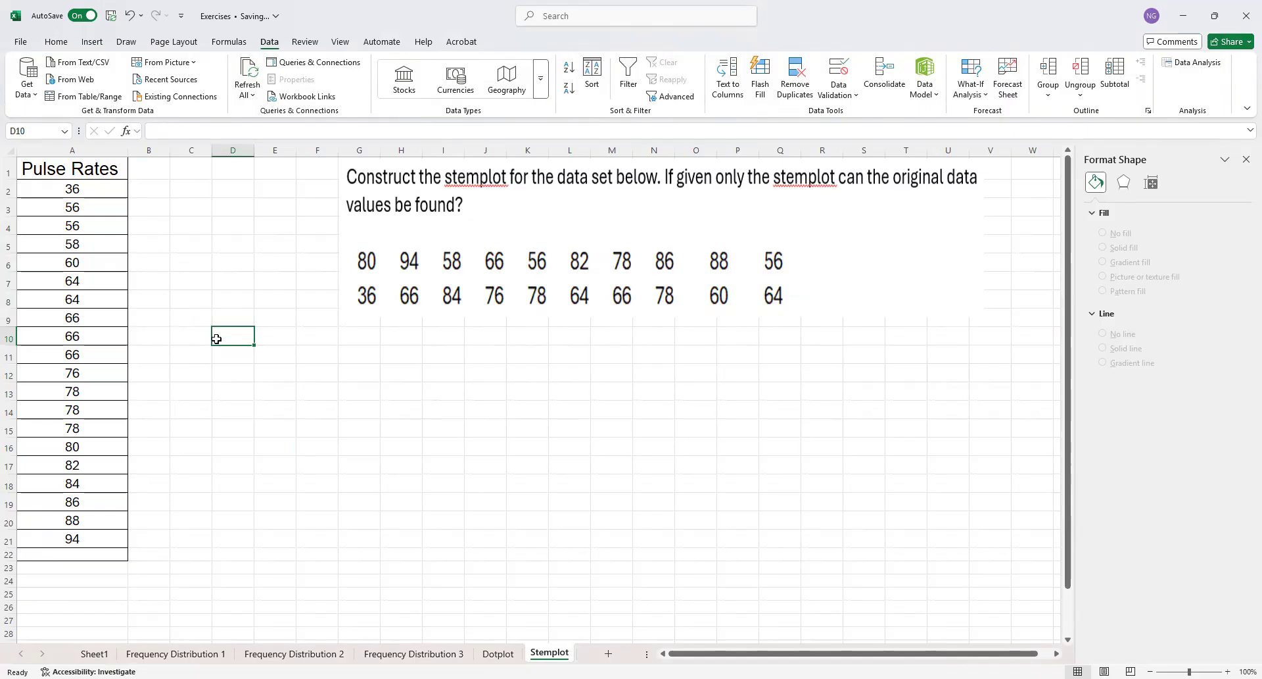
type("S")
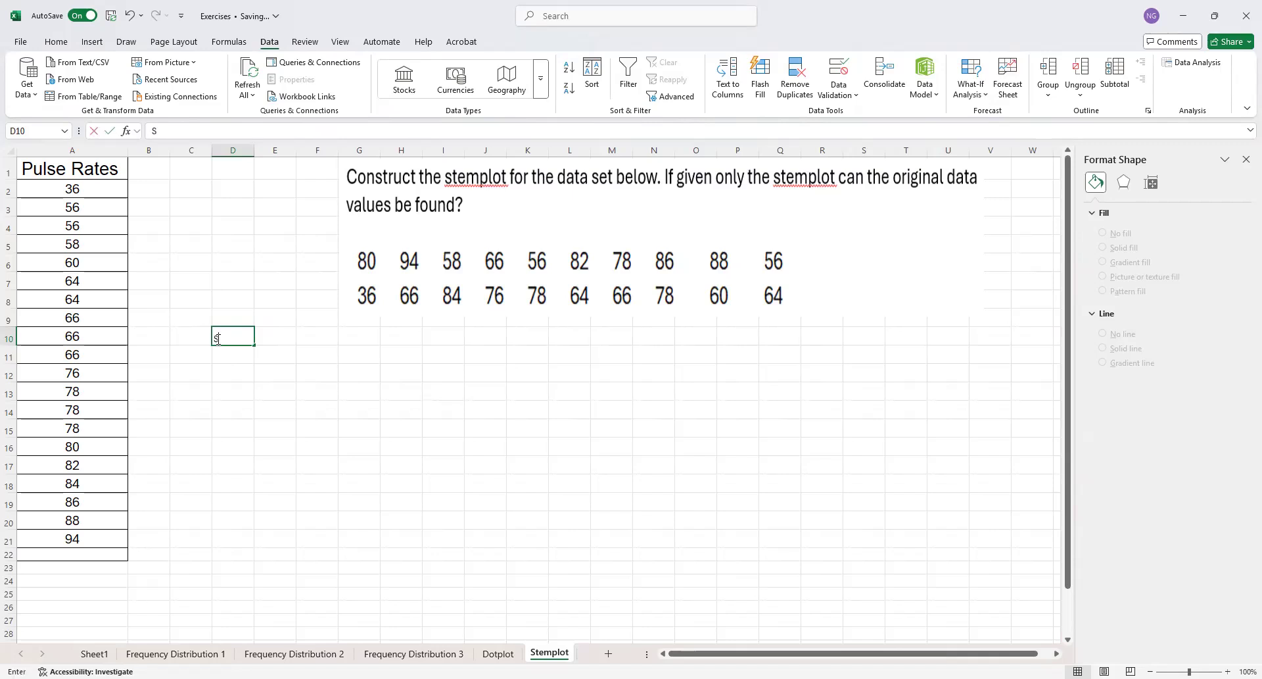
type("temp")
key("BackSpace")
key("Tab")
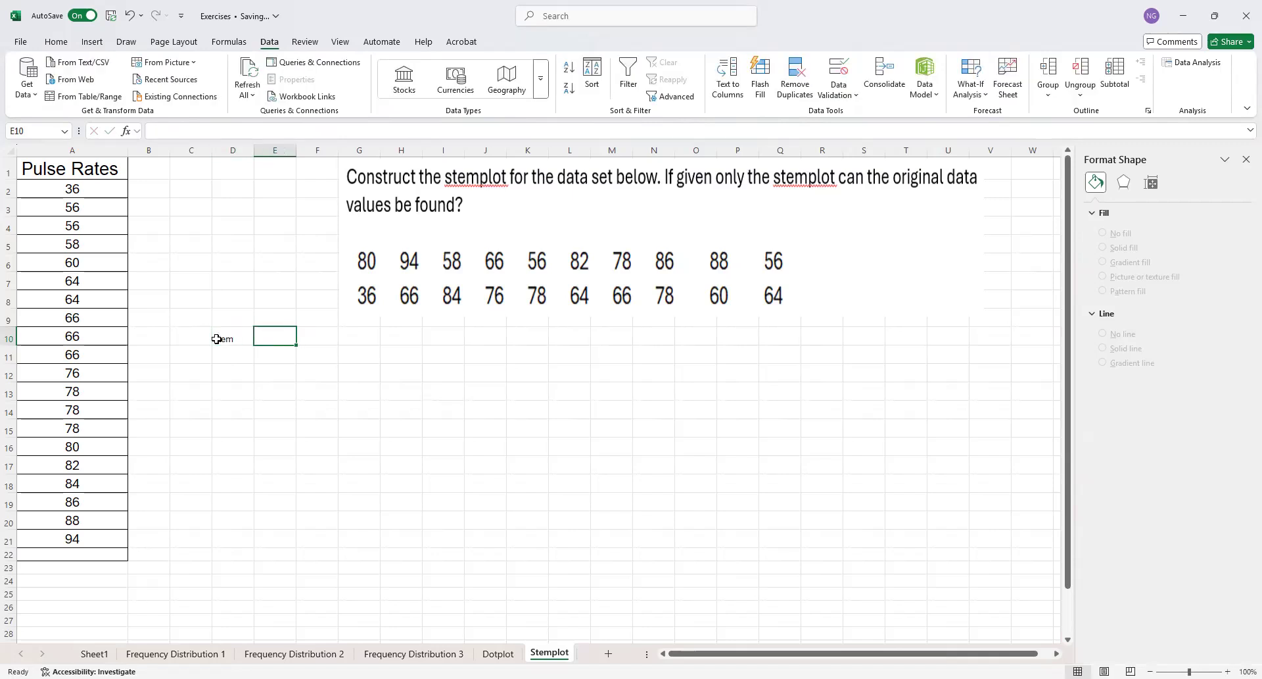
type("Leaf")
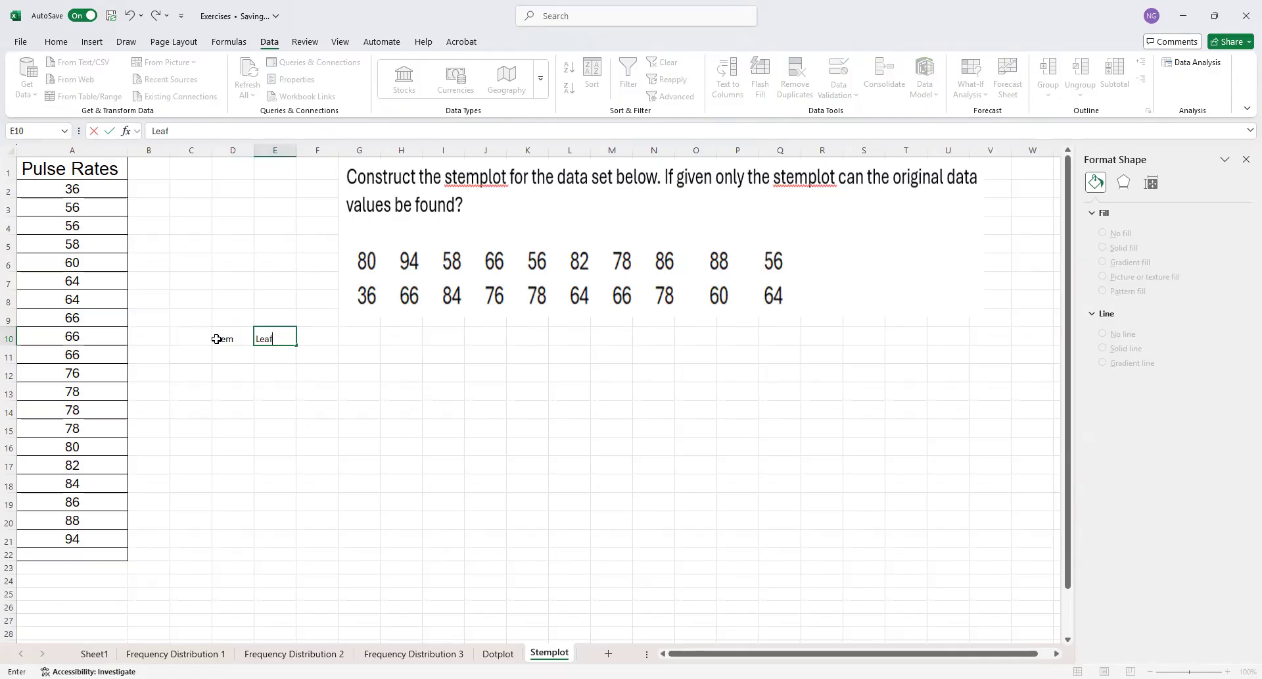
key("Tab")
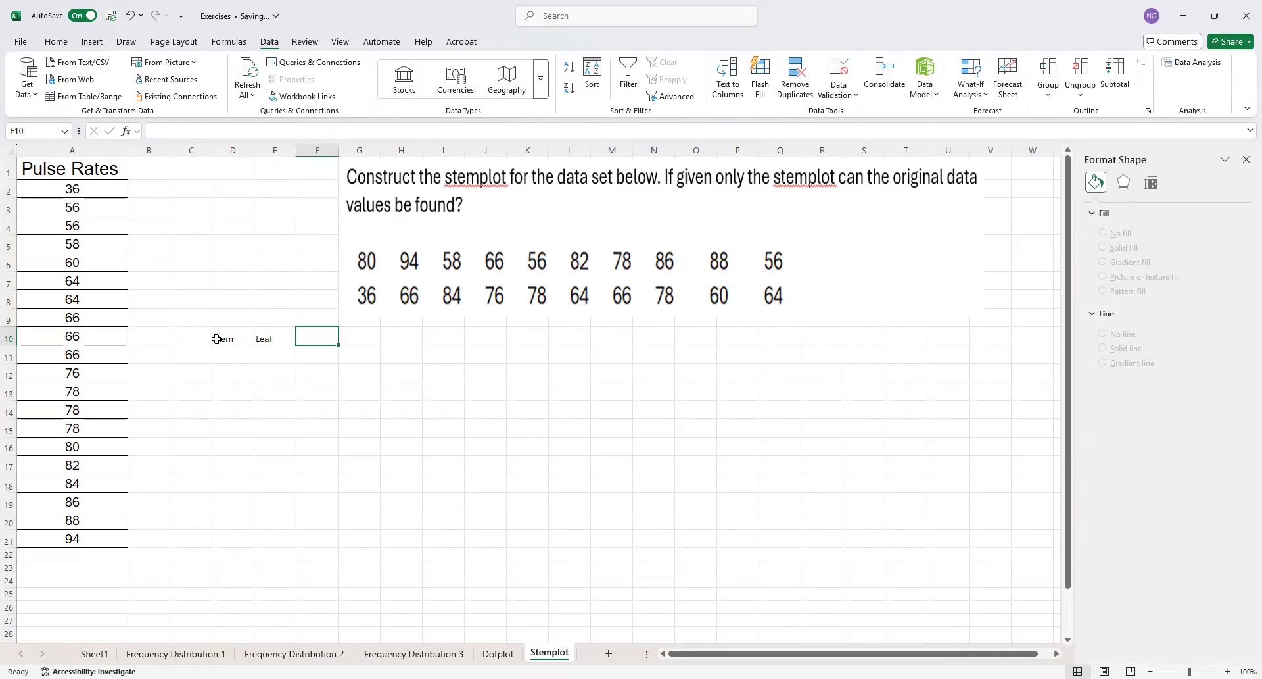
type("L")
key("BackSpace")
type("Leaf Postion")
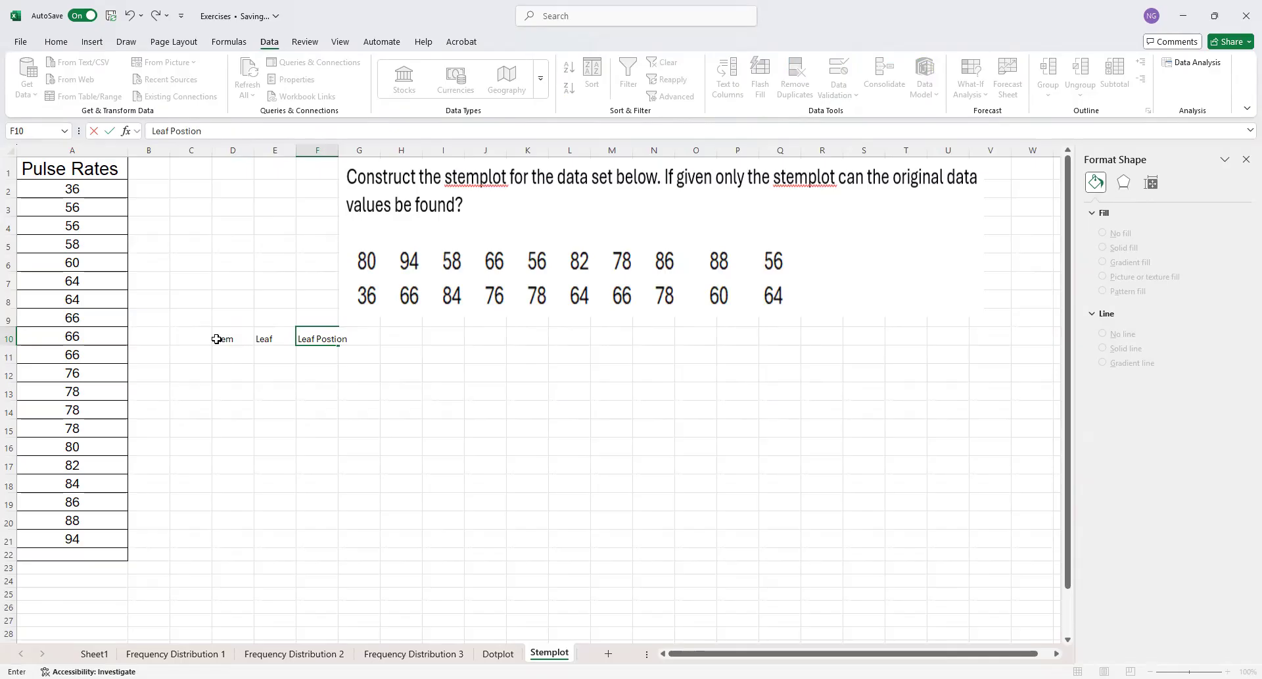
key("Return")
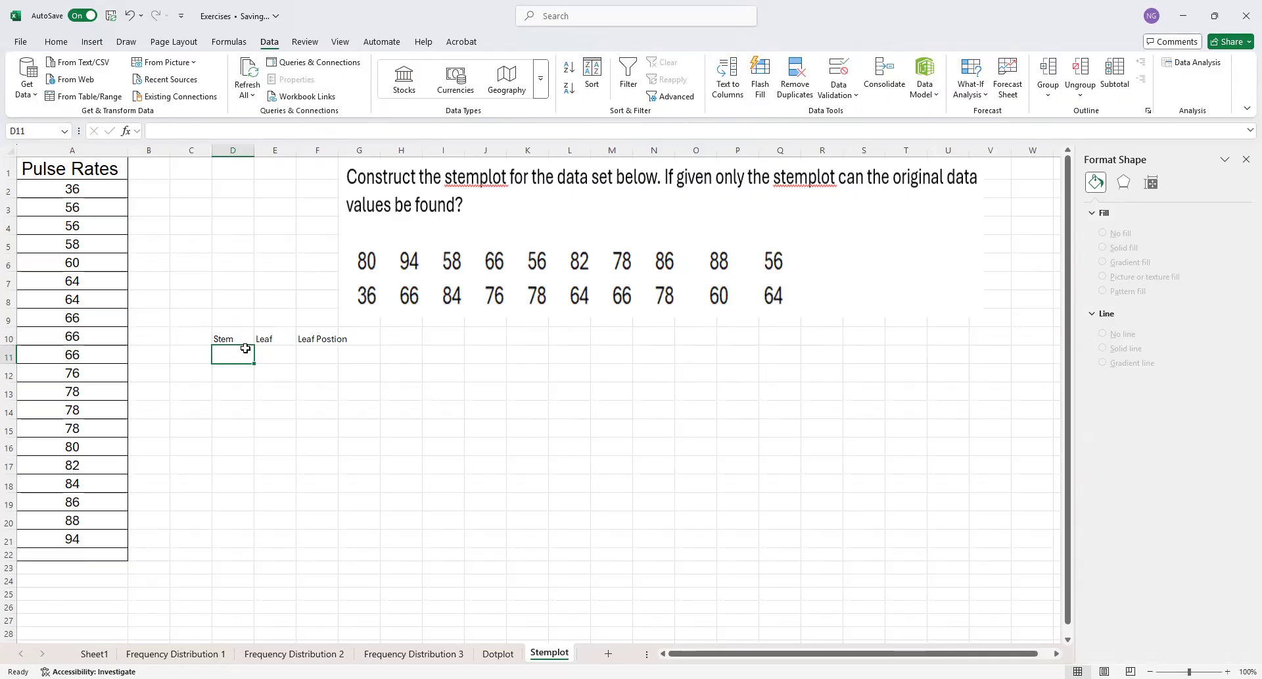
Enter the formula =VALUE(LEFT(A2,1)) in D11 to extract the stem of the first pulse rate
type("=")
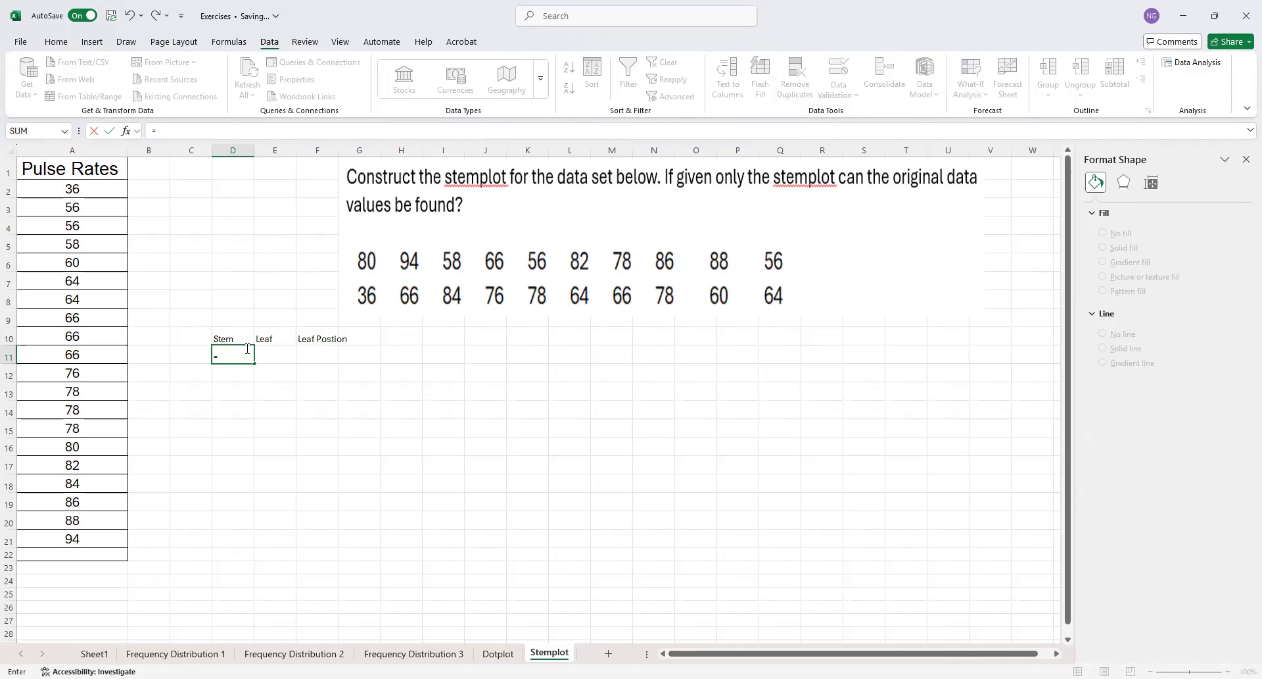
type("value")
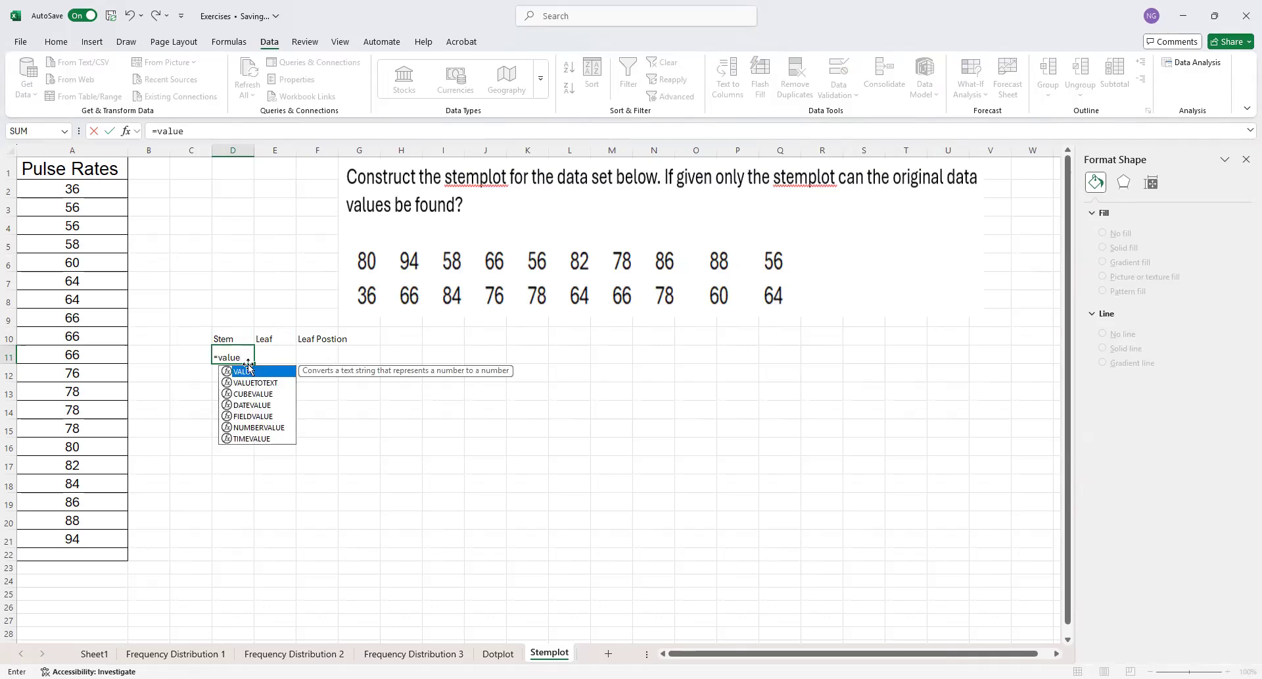
double_click(250, 372)
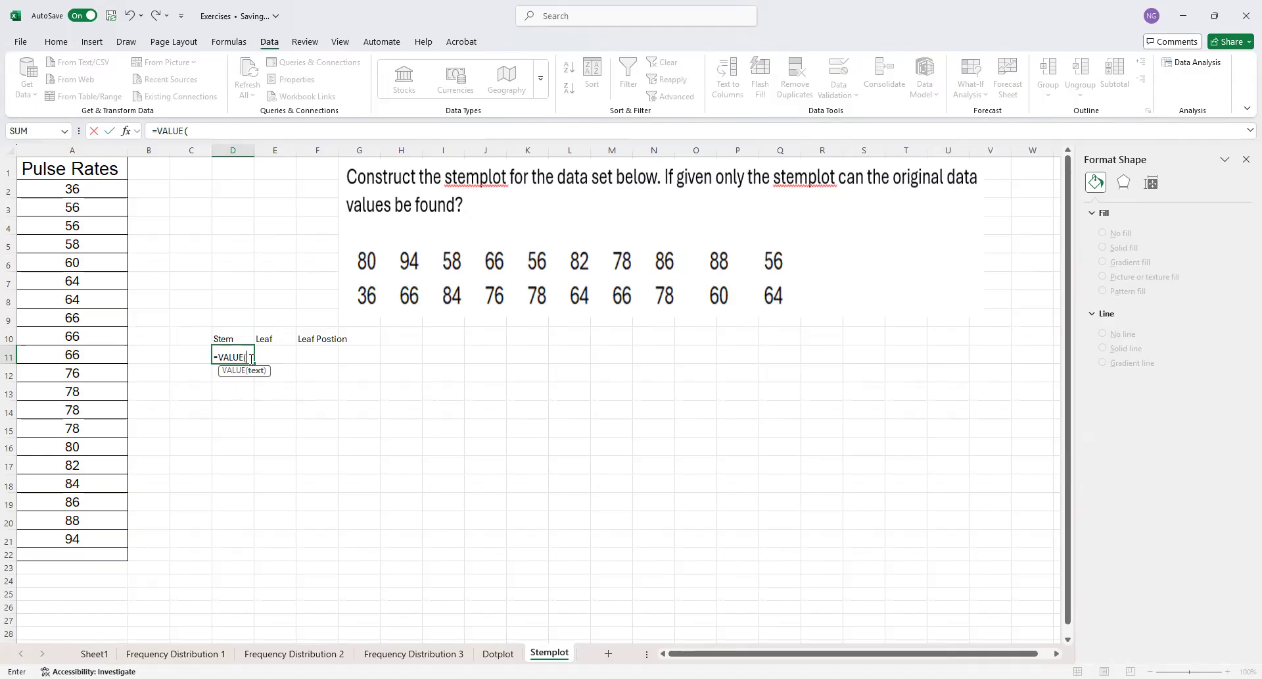
type("left")
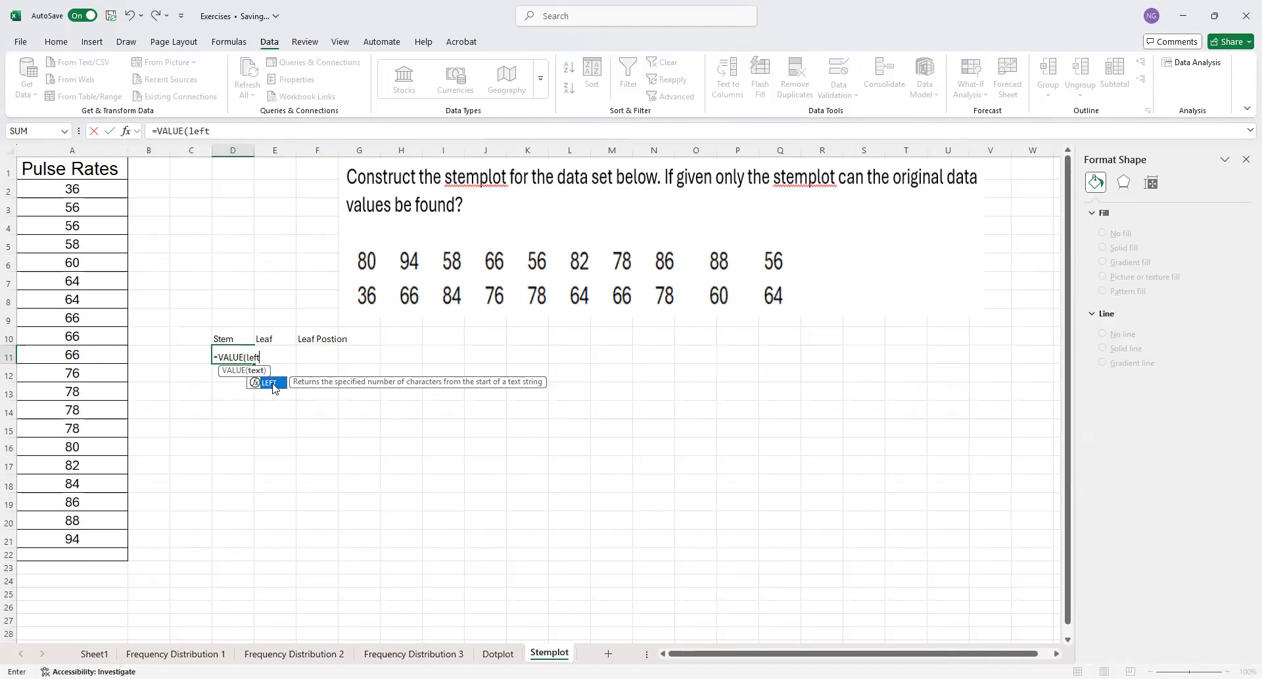
double_click(271, 383)
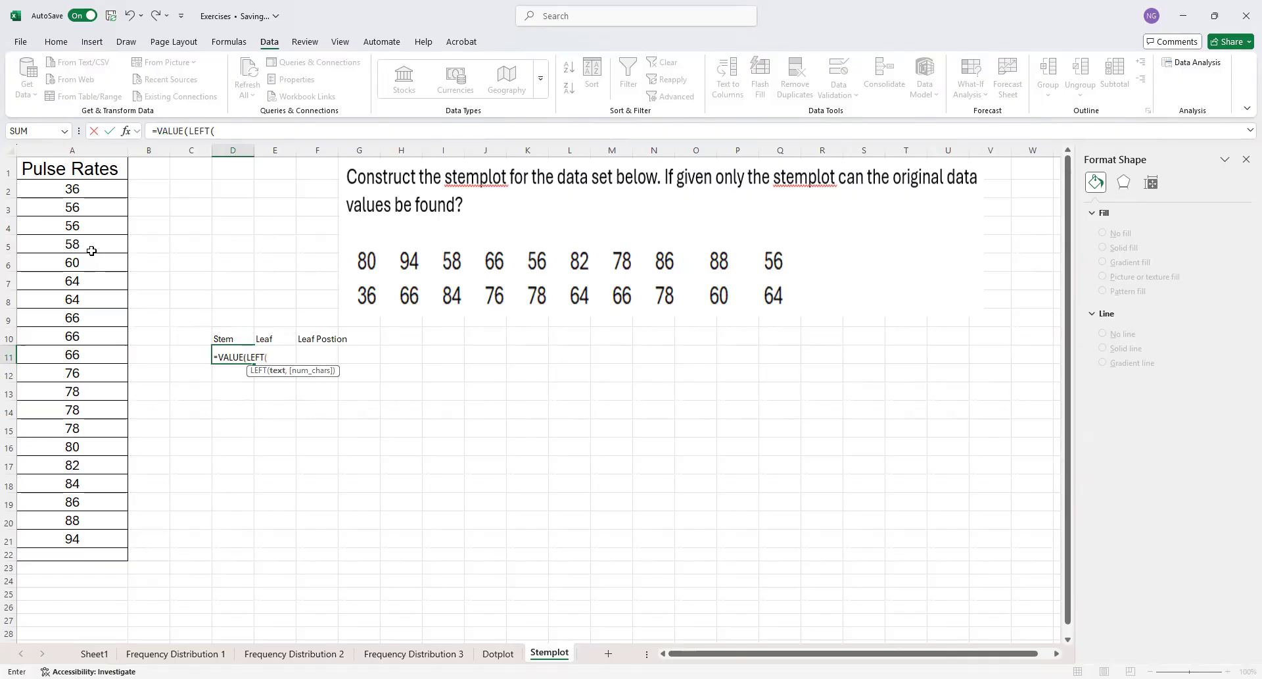
left_click(69, 190)
type(",")
type(",")
type("1)")
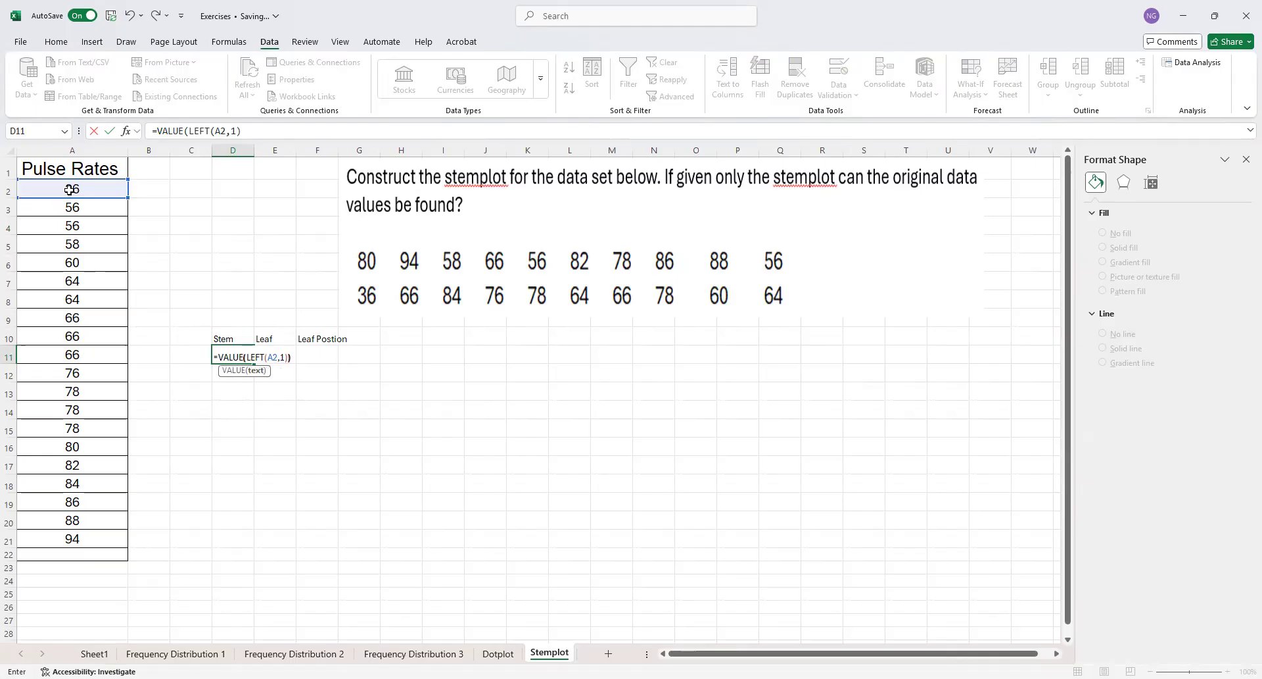
type(")")
key("Return")
Fill the stem formula from D11 down to D30 for all pulse rates and clear the surplus cells D31:D34
left_click(226, 359)
left_click_drag(255, 365, 238, 617)
left_click_drag(233, 576, 235, 613)
key("Delete")
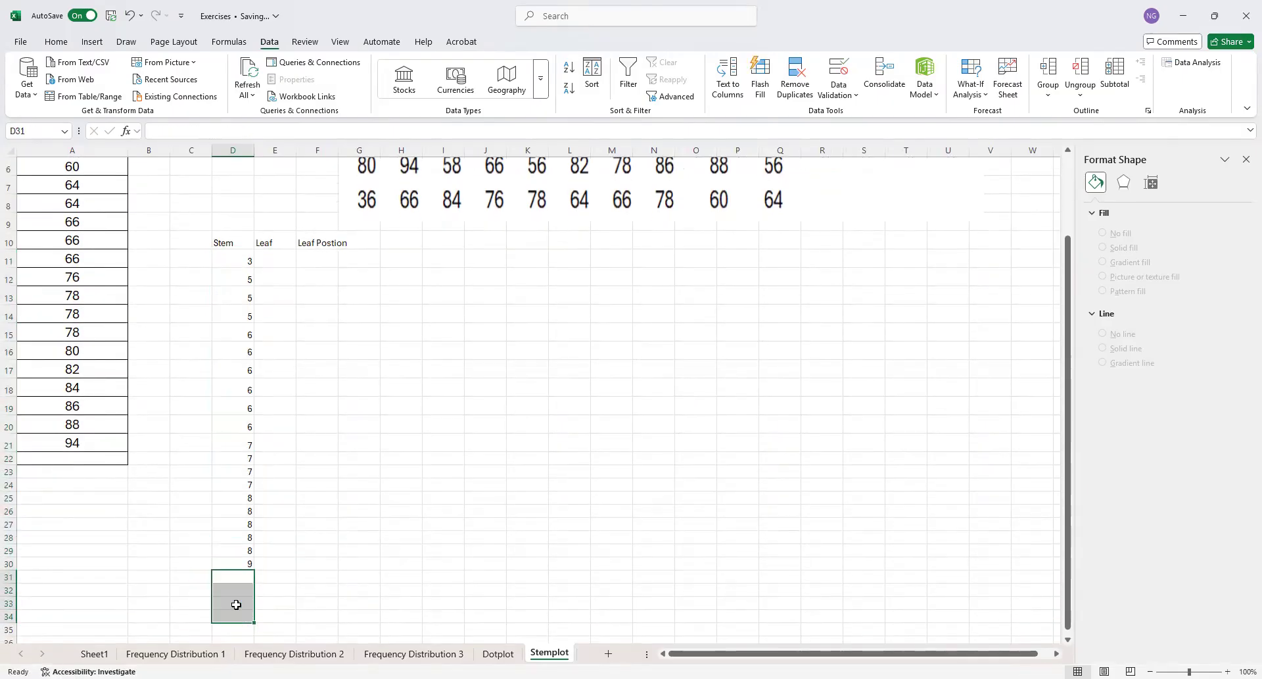
Enter the leaf formula =VALUE(RIGHT(A2,1)) in E11 and fill it down to E30
scroll(240, 553, "up", 1)
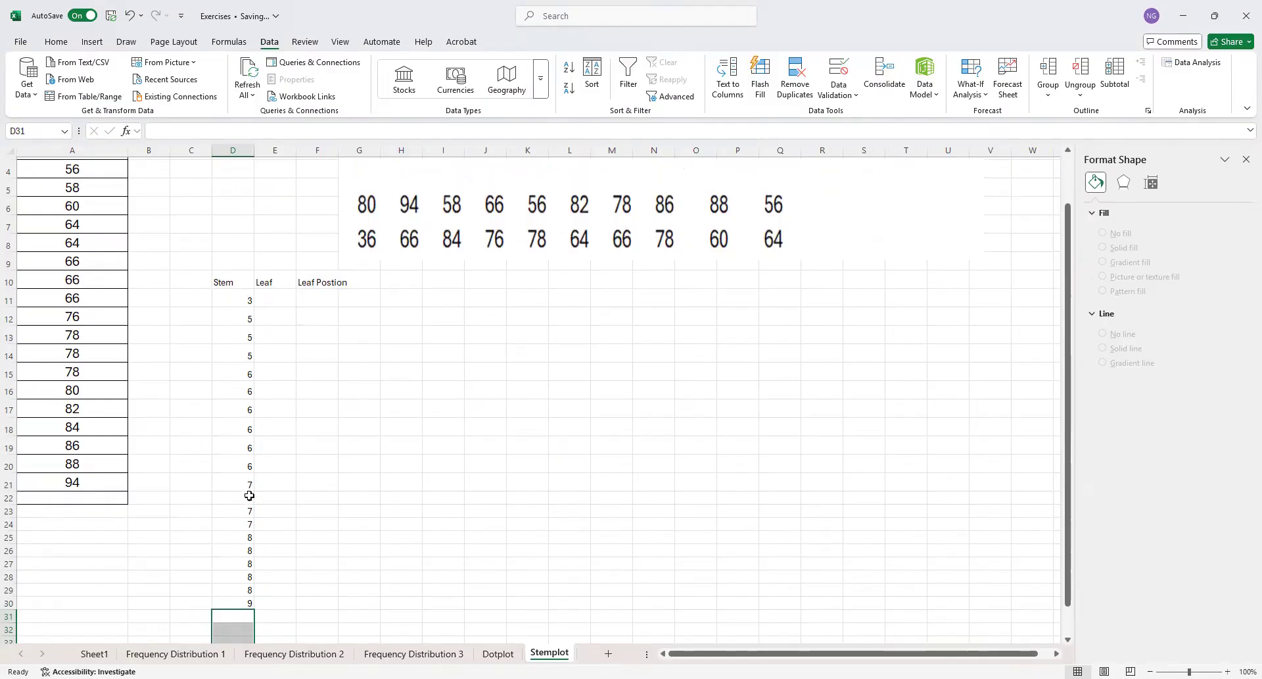
left_click(279, 299)
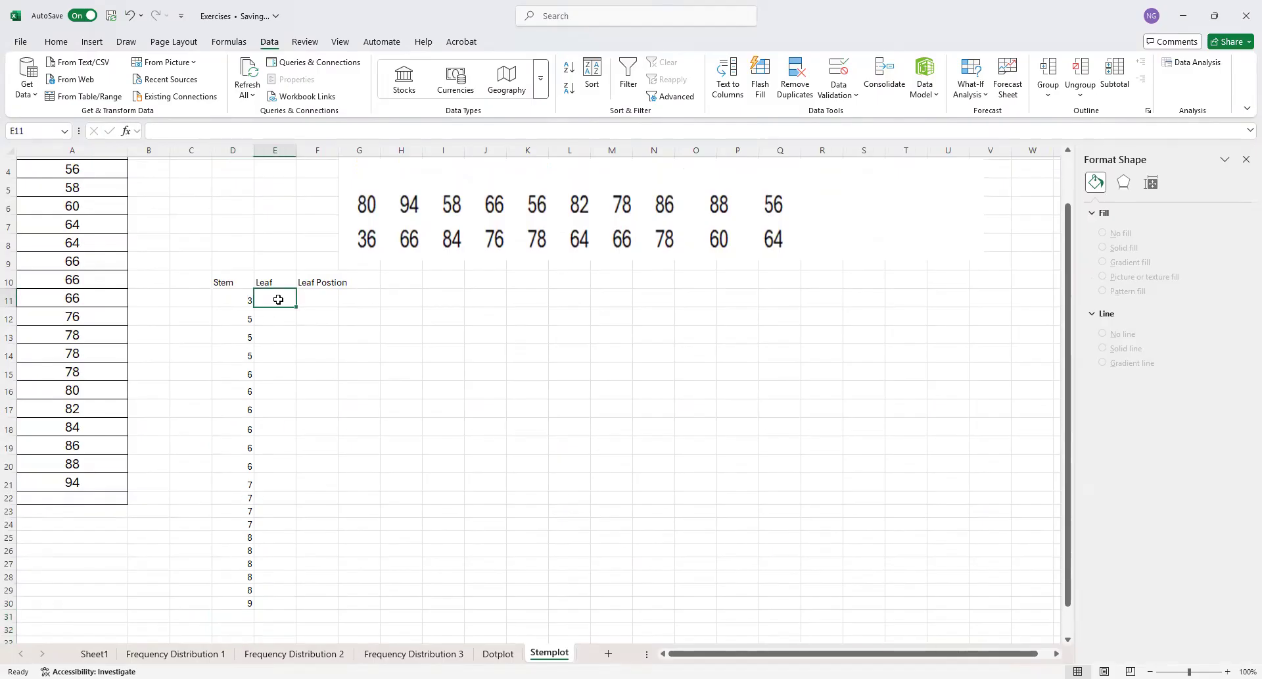
type("=")
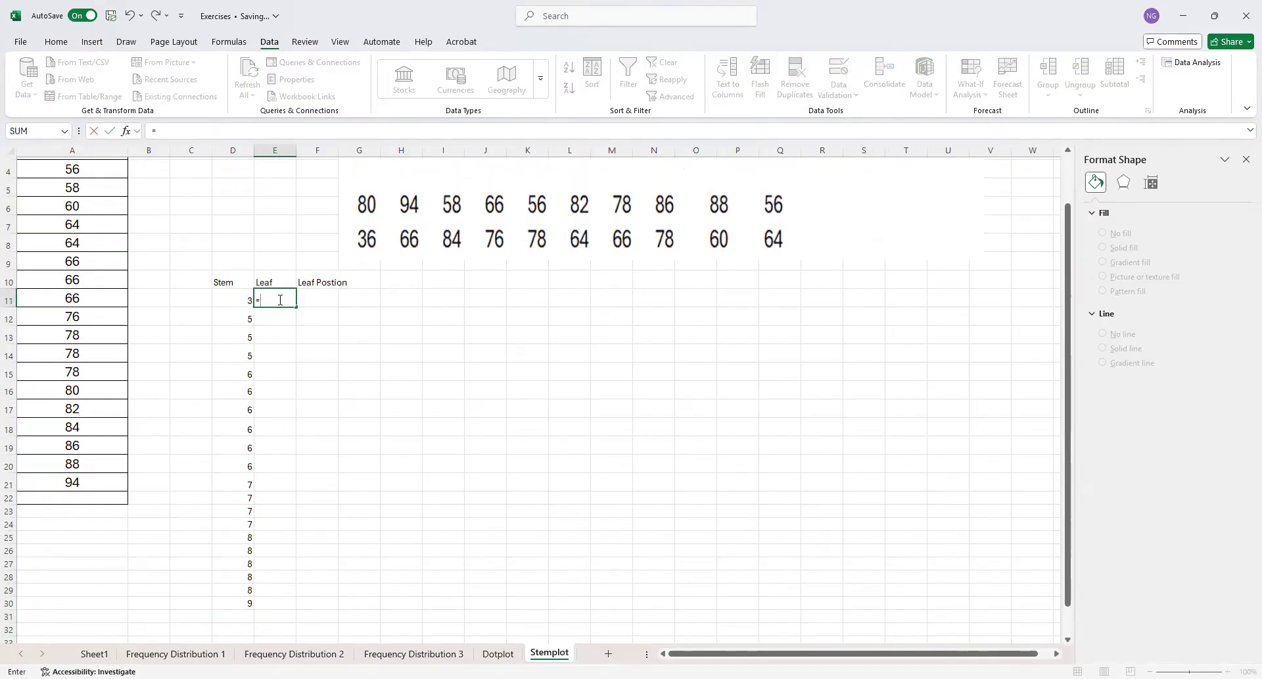
type("value")
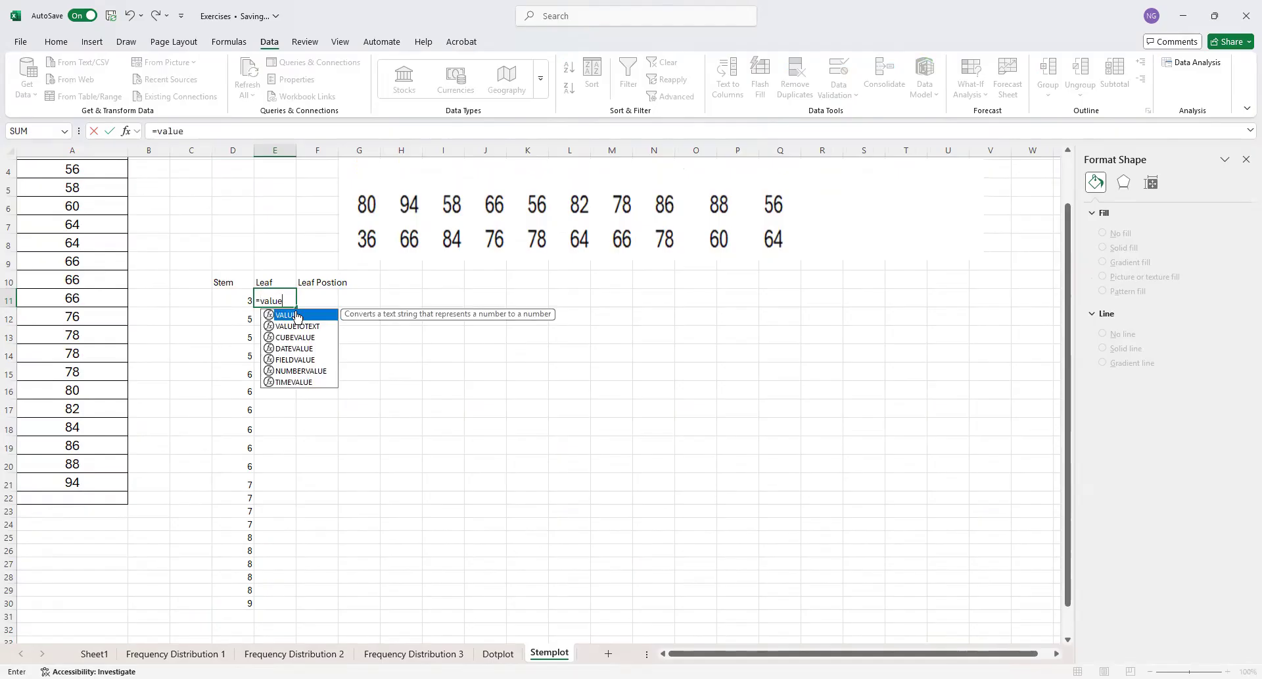
double_click(292, 315)
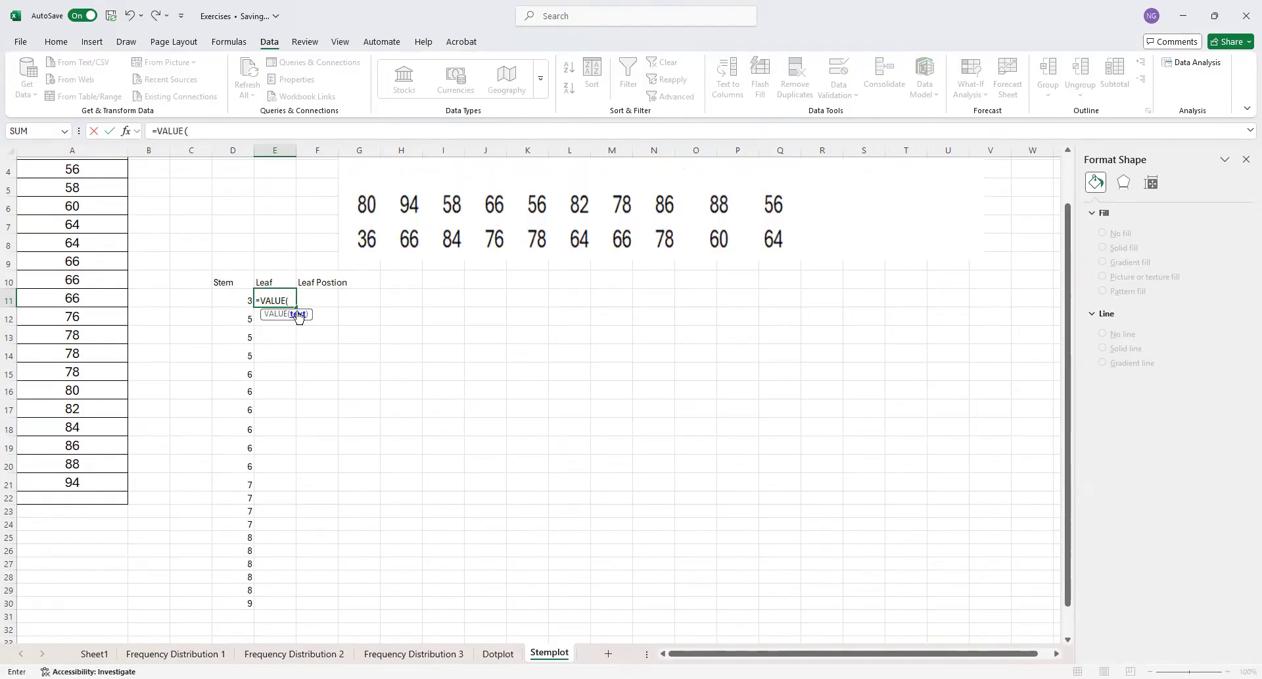
type("righ")
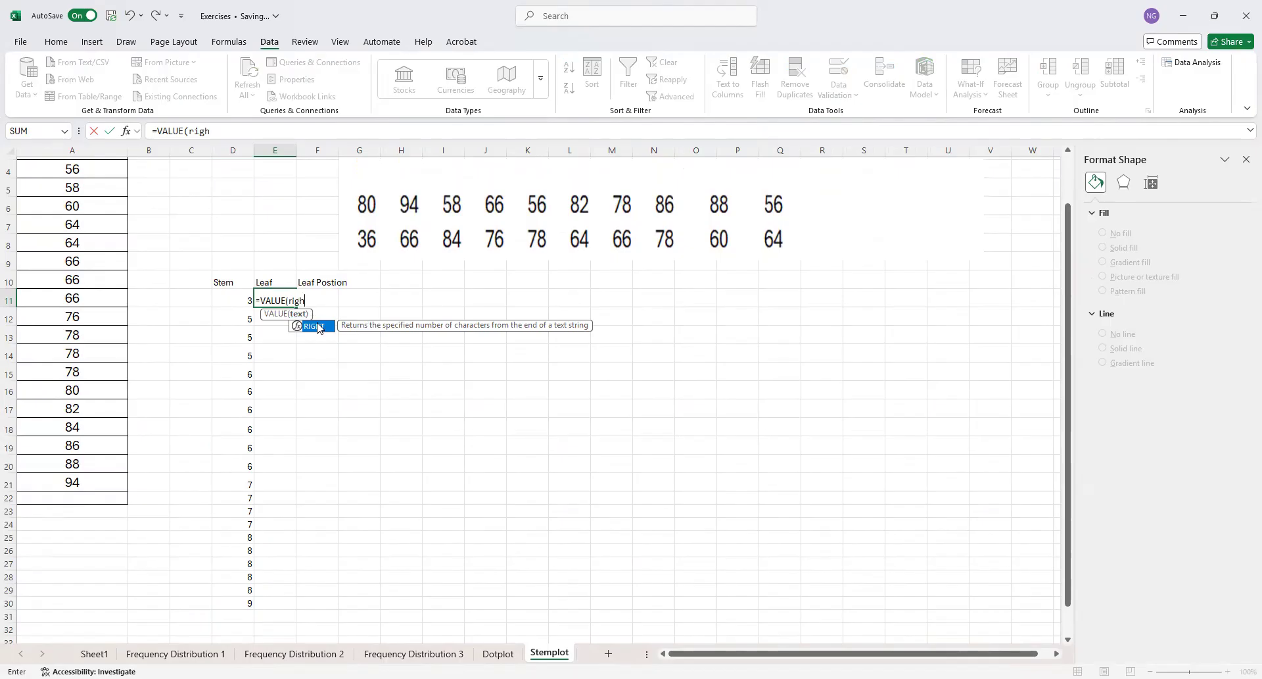
double_click(315, 326)
scroll(95, 184, "up", 1)
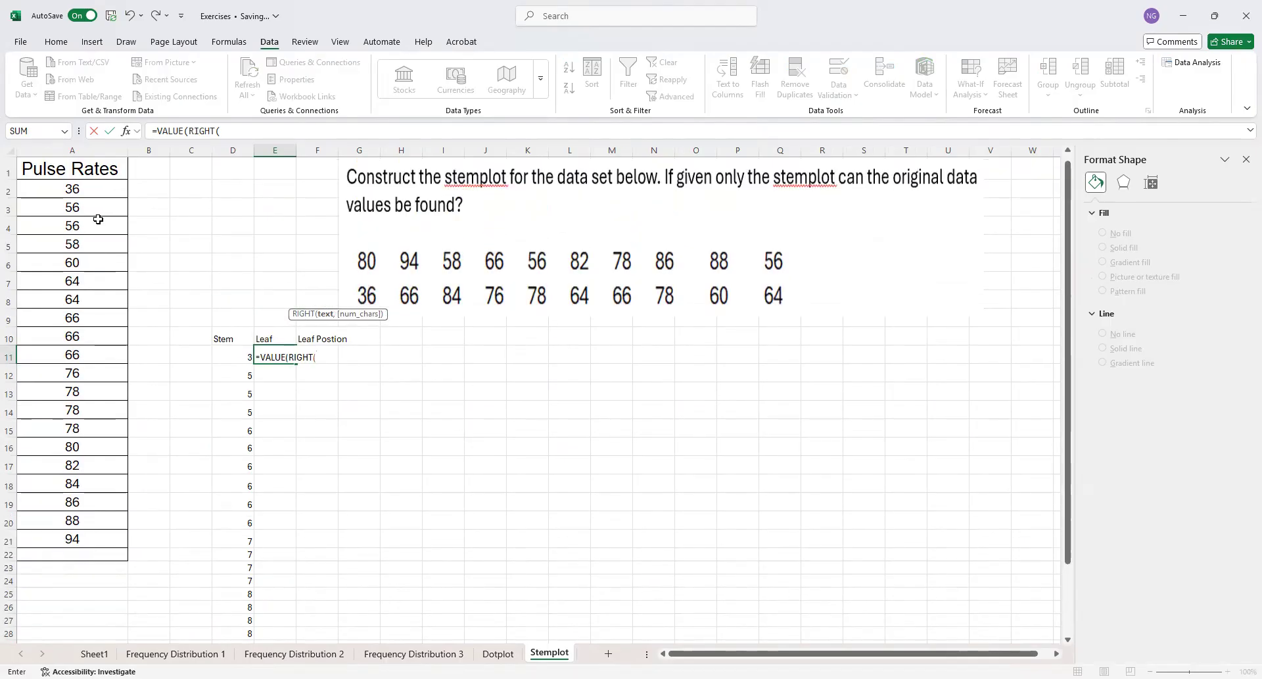
left_click(77, 190)
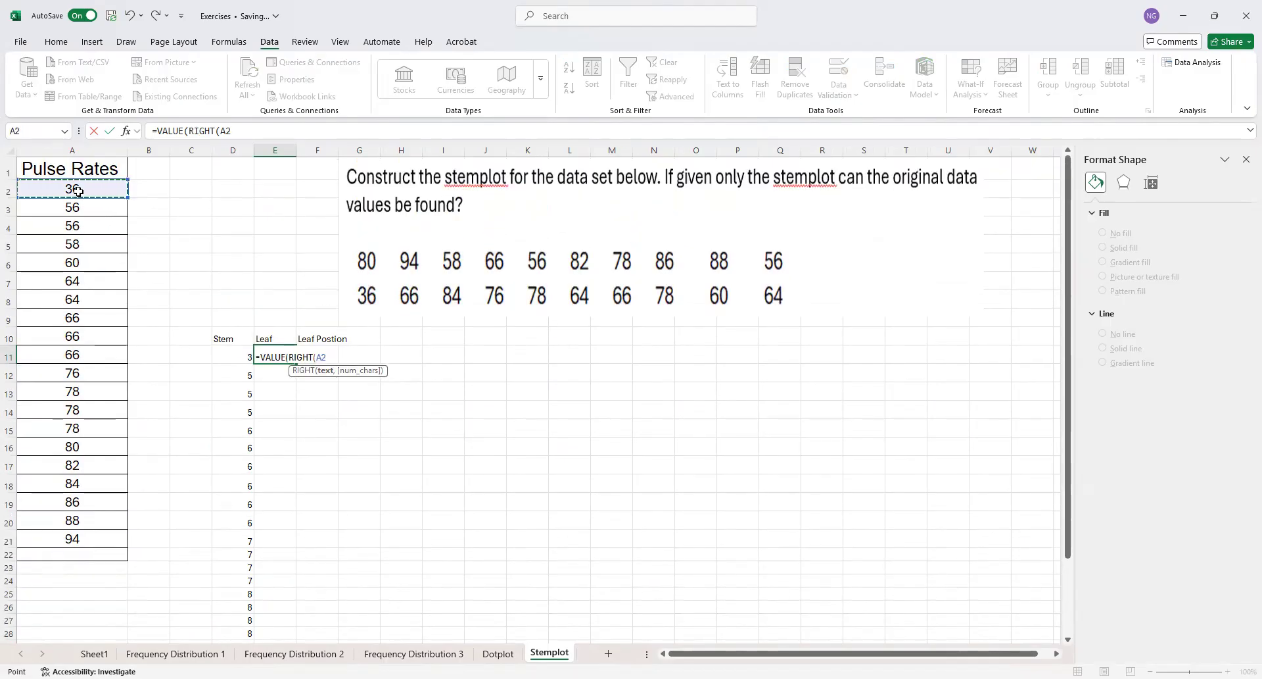
type(",1)")
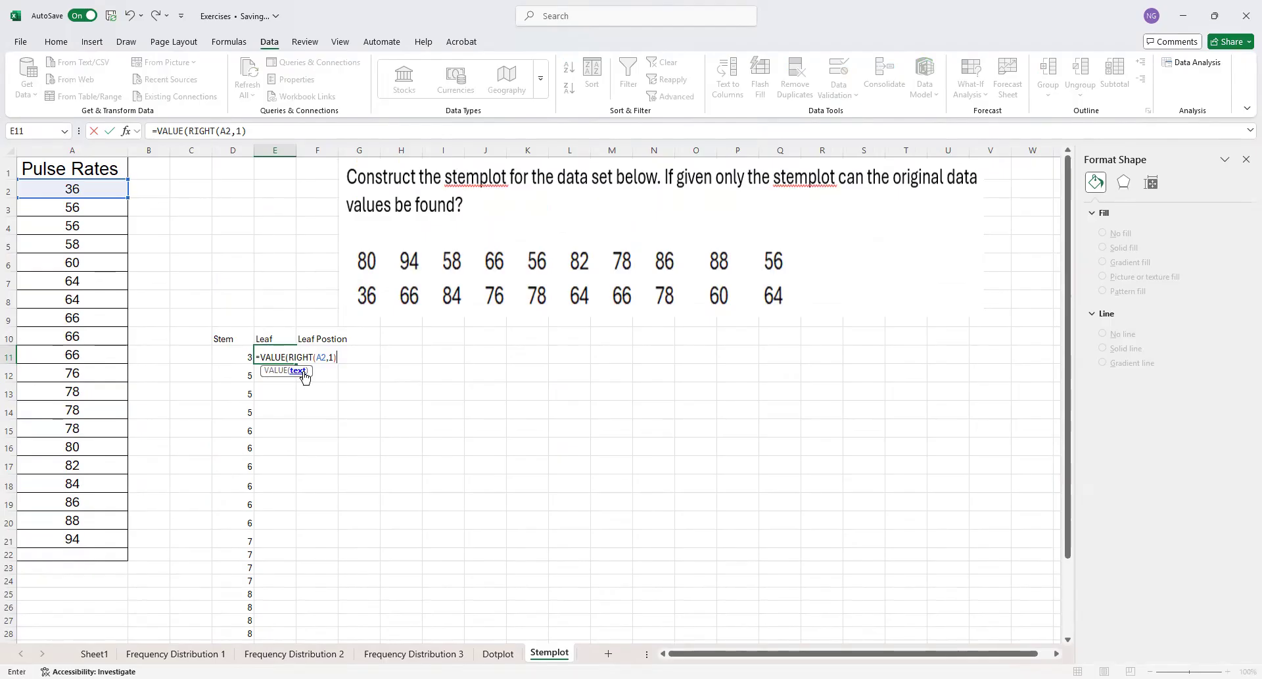
type(")")
key("Return")
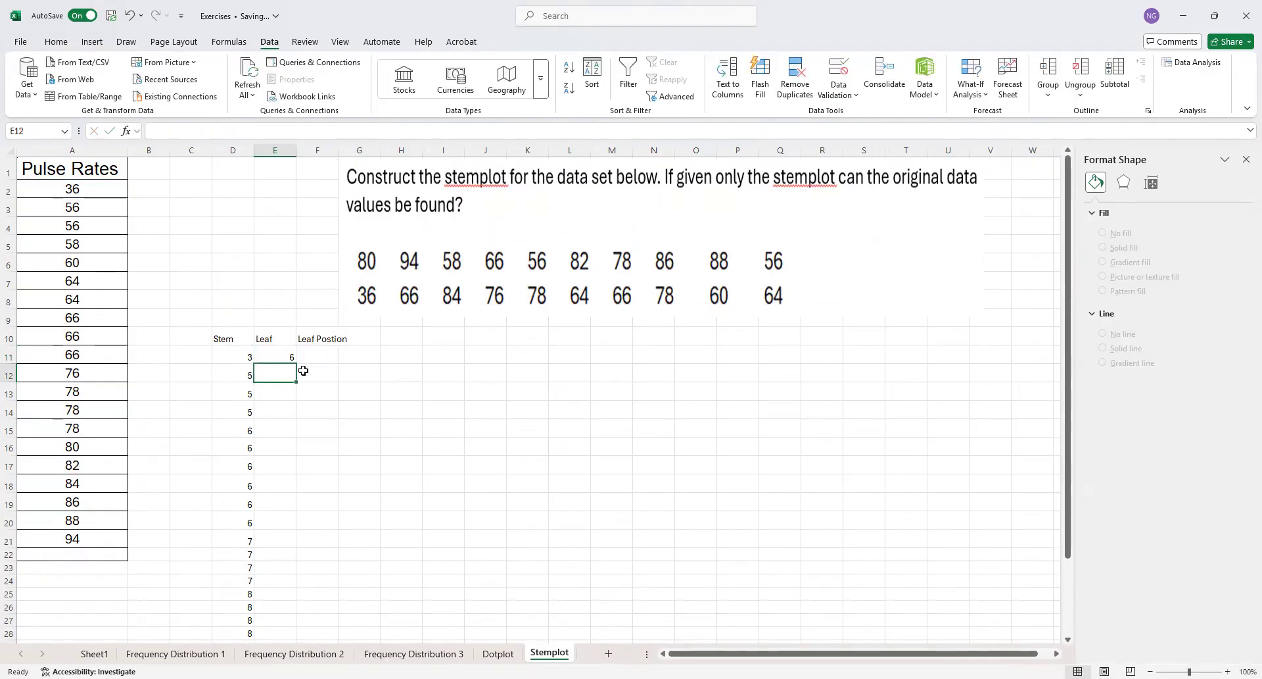
left_click(284, 357)
left_click_drag(295, 361, 275, 622)
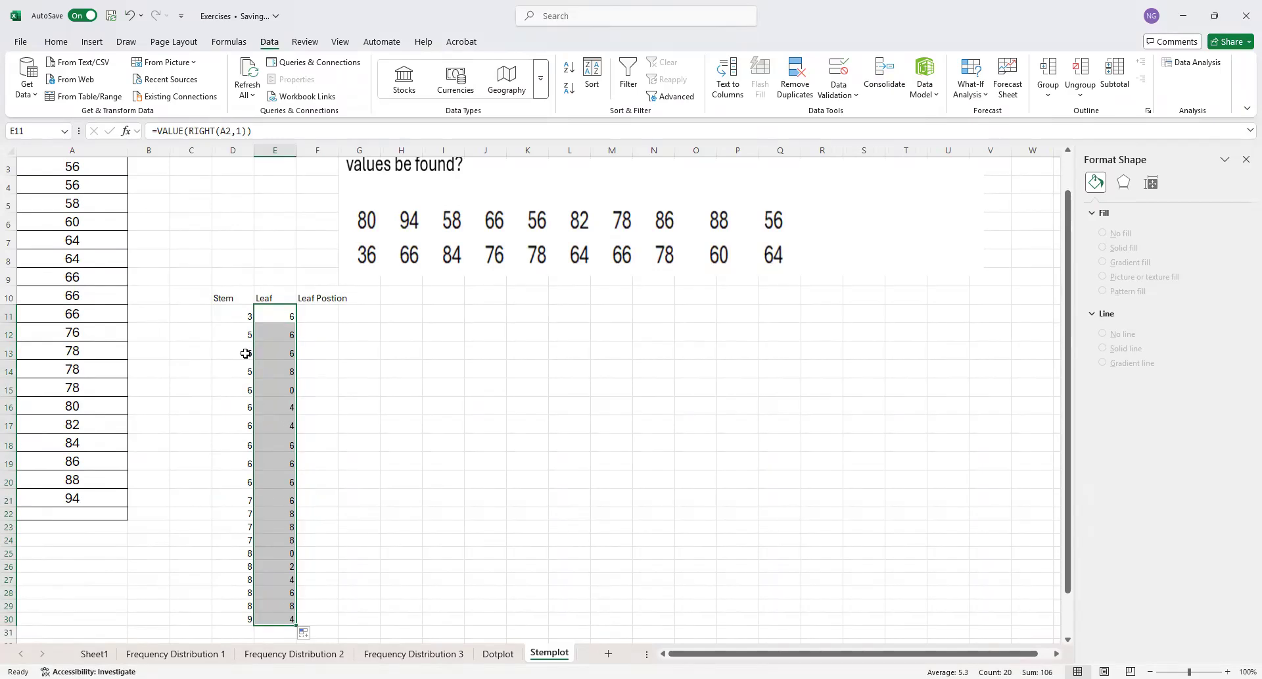
left_click_drag(247, 337, 260, 445)
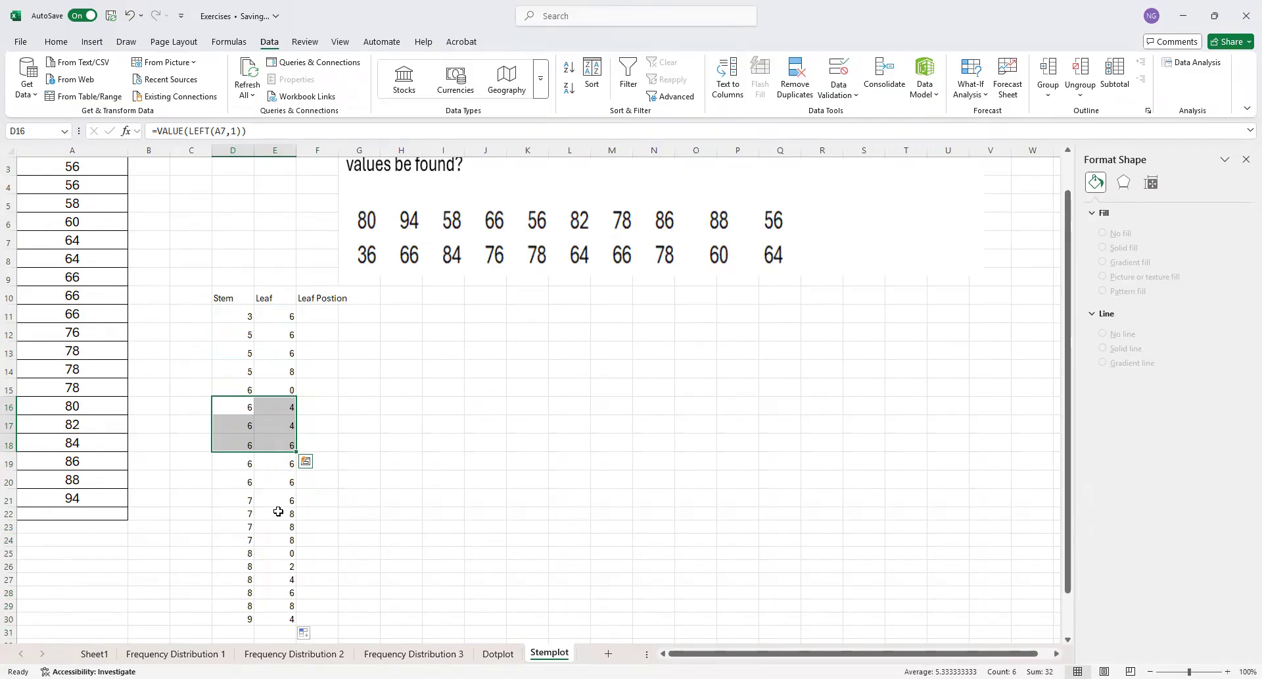
left_click_drag(248, 513, 271, 537)
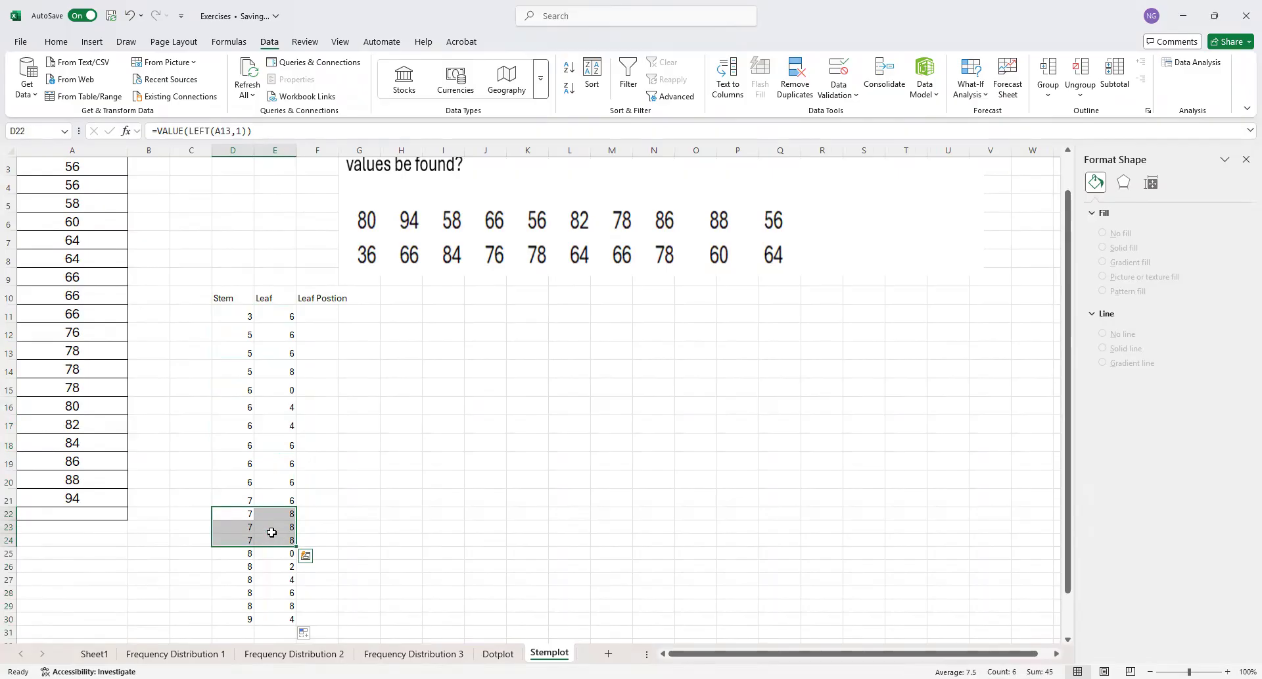
Enter the formula =COUNTIF(D11:D11,D11) in F11 to count the first stem's occurrences
left_click(325, 316)
type("=")
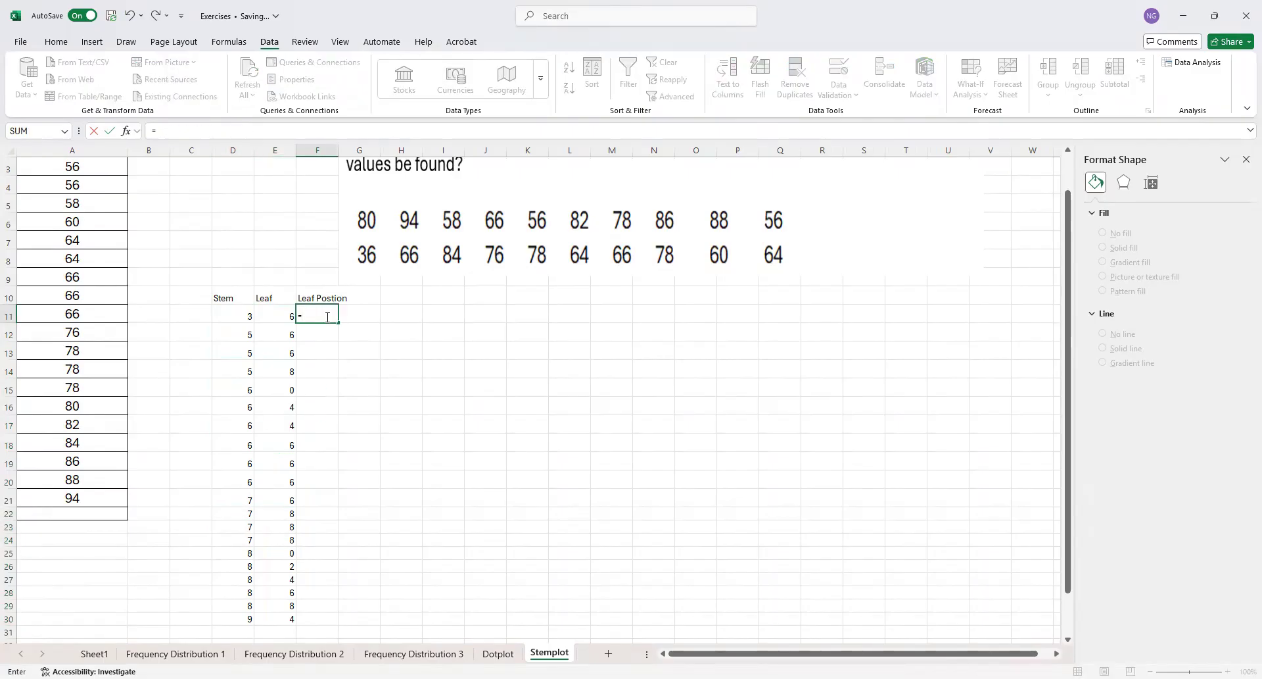
type("coun")
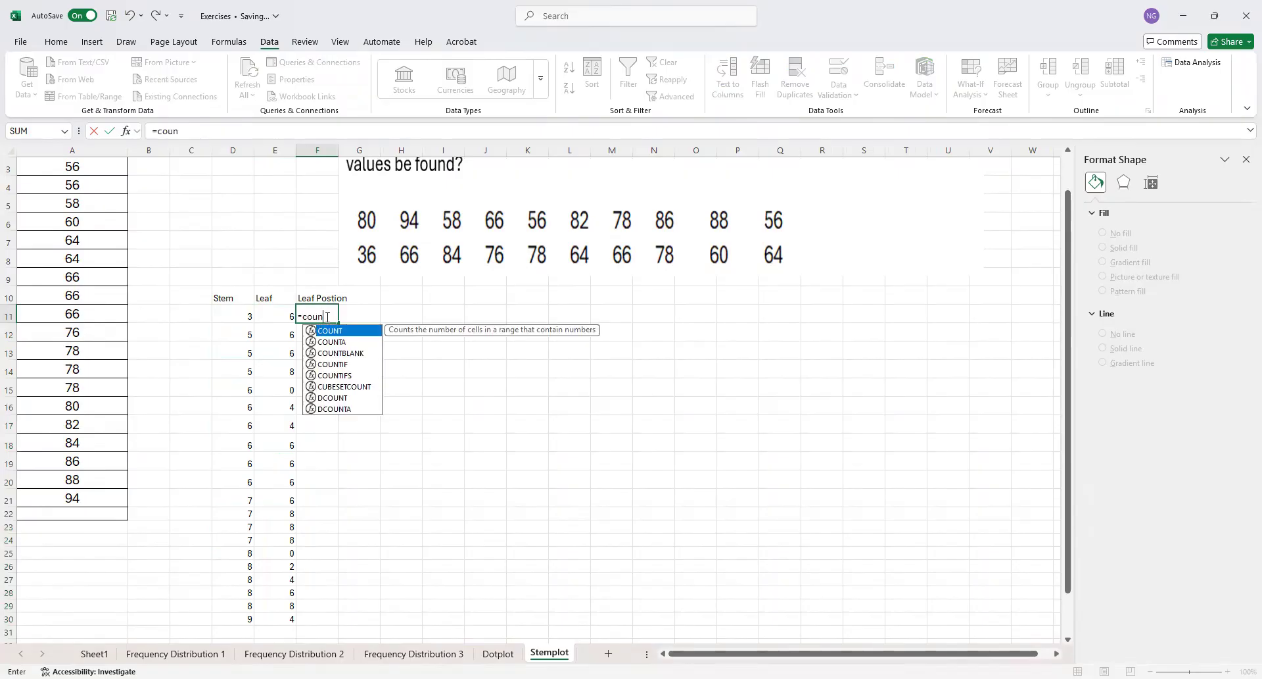
double_click(337, 366)
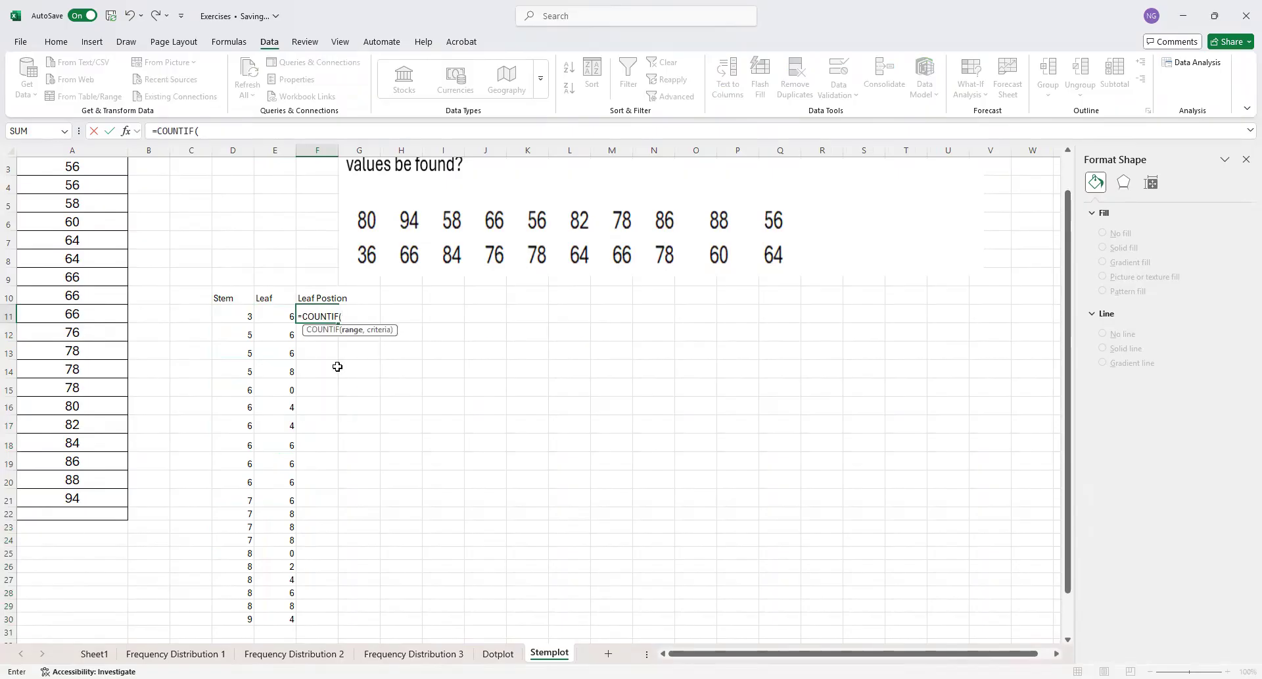
left_click(239, 316)
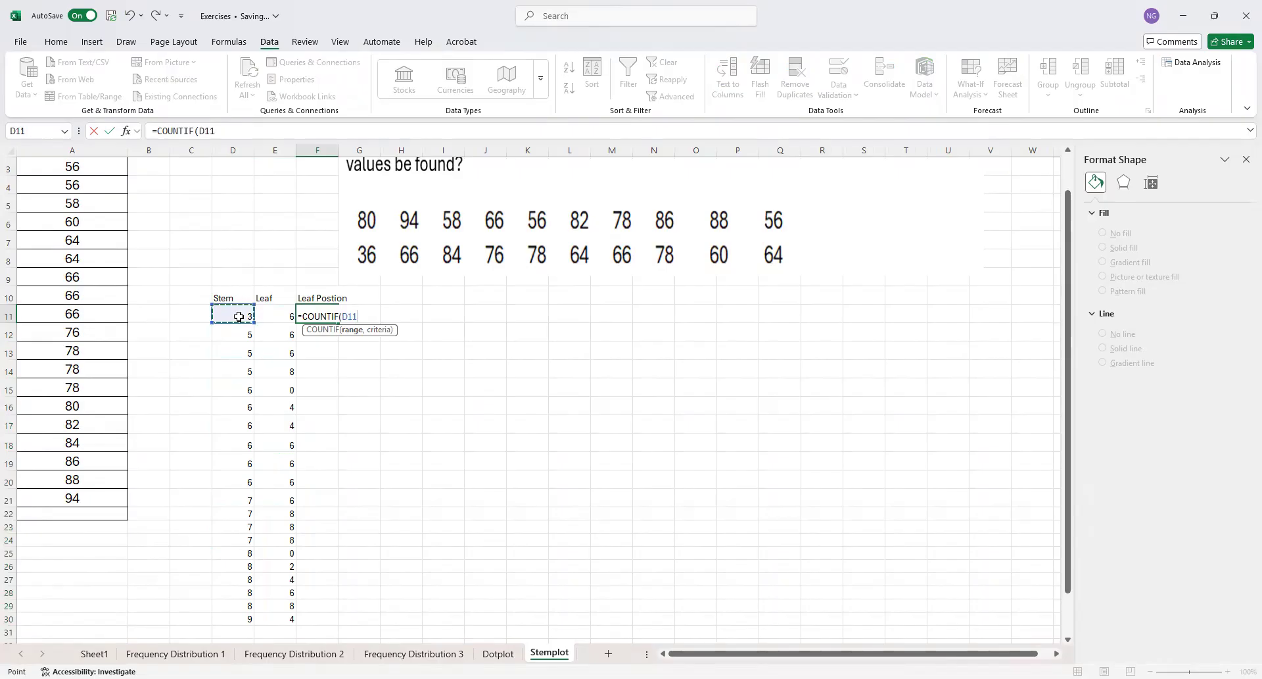
key("F8")
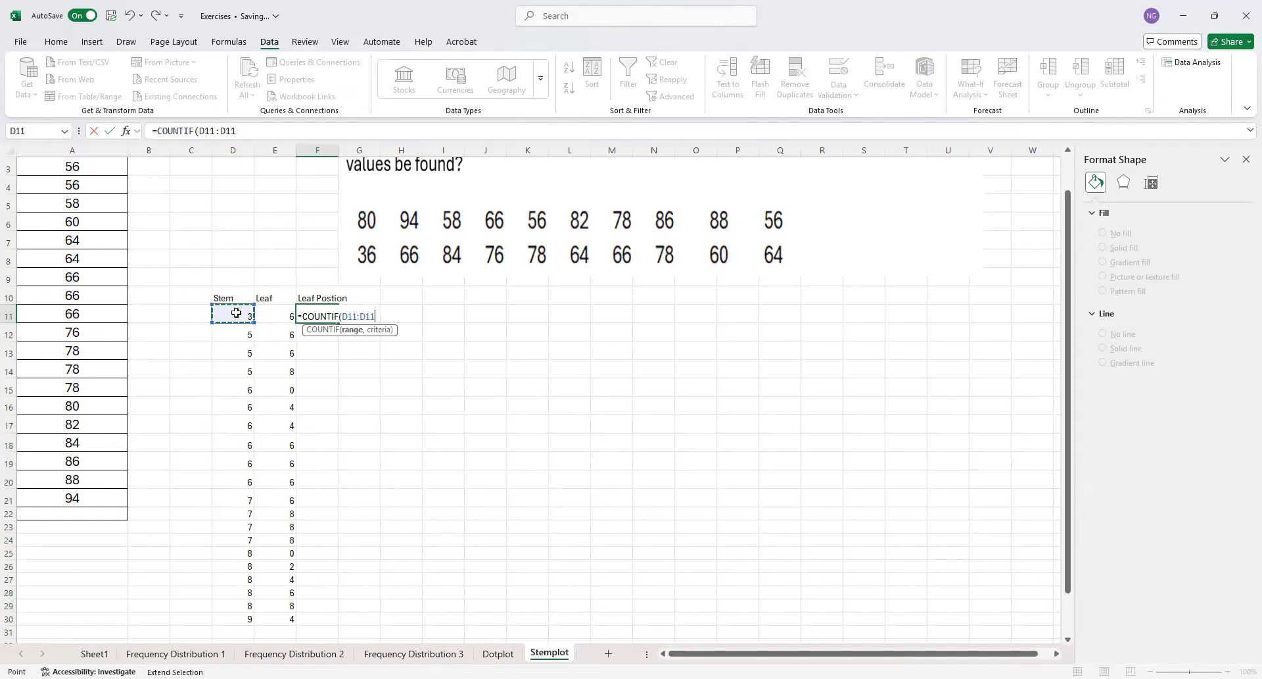
type(",")
left_click(235, 313)
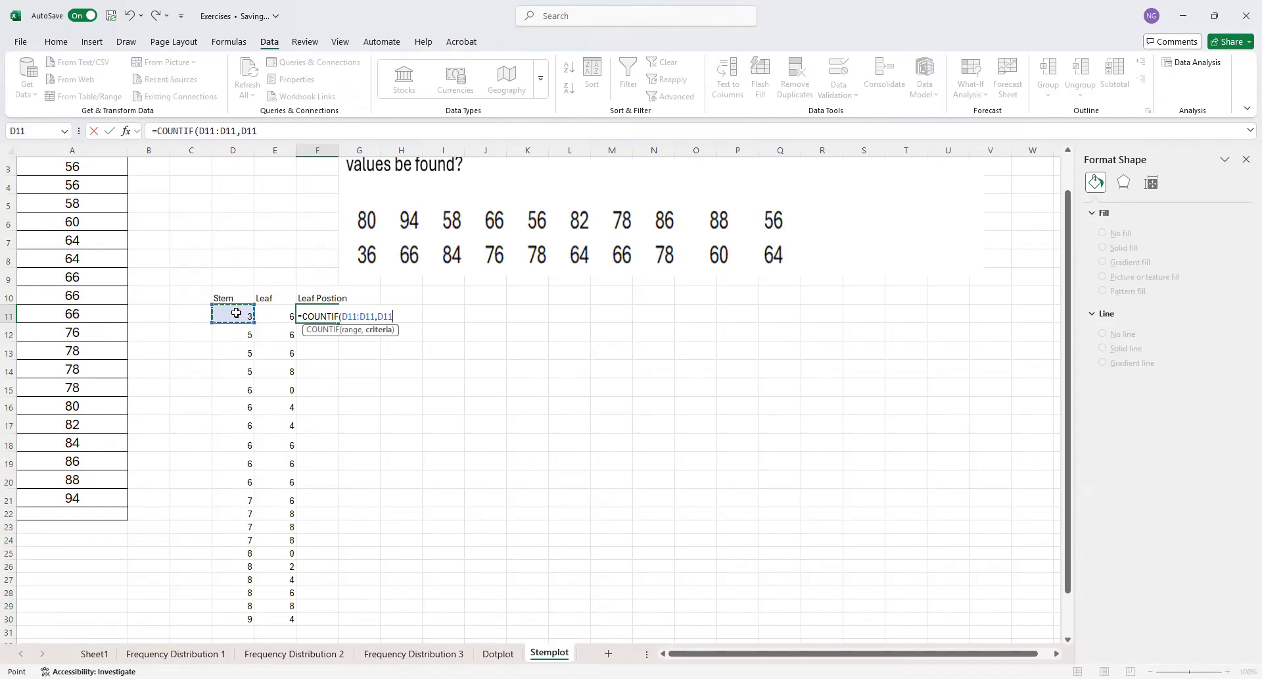
key("Return")
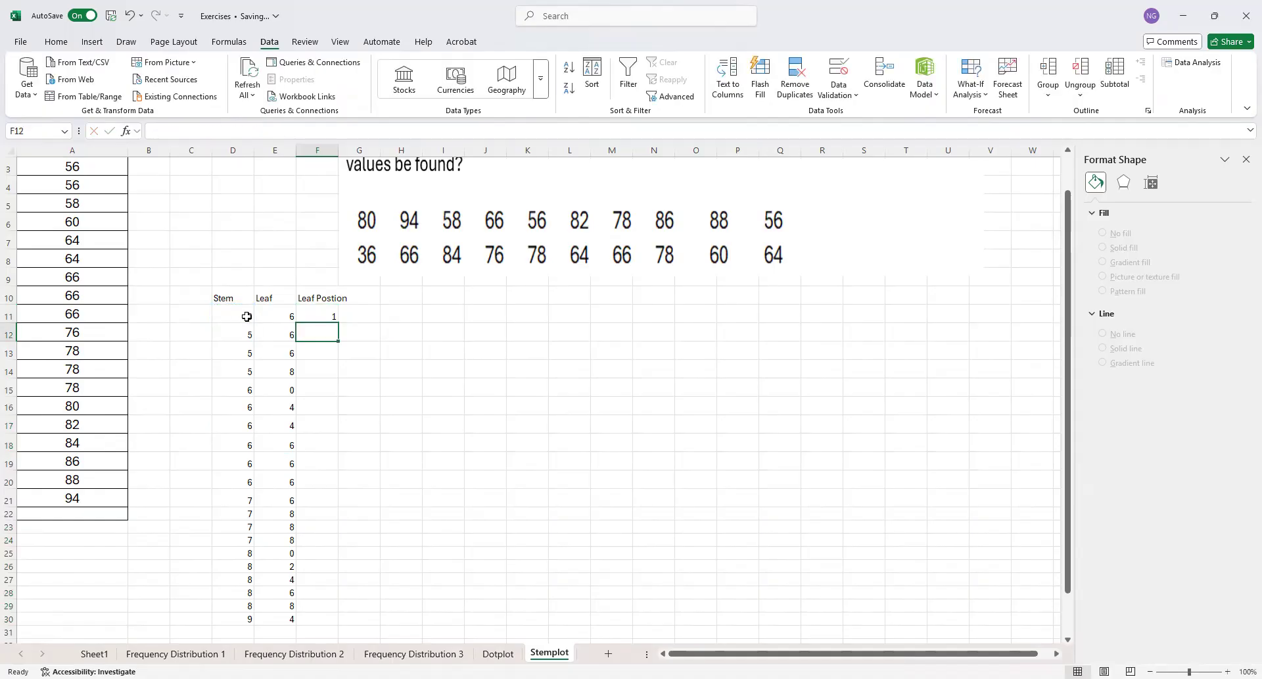
Make the range start absolute so F11 reads =COUNTIF($D$11:D11,D11), and fill the formula down to F30
left_click(329, 317)
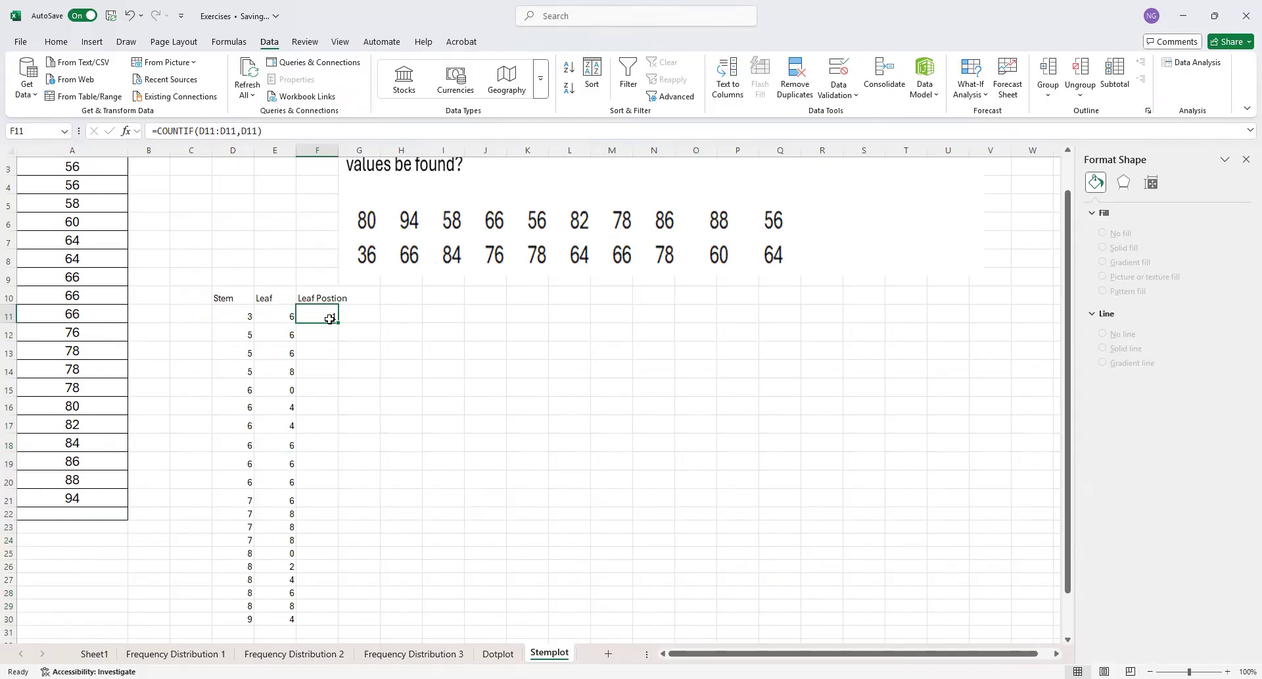
left_click(207, 130)
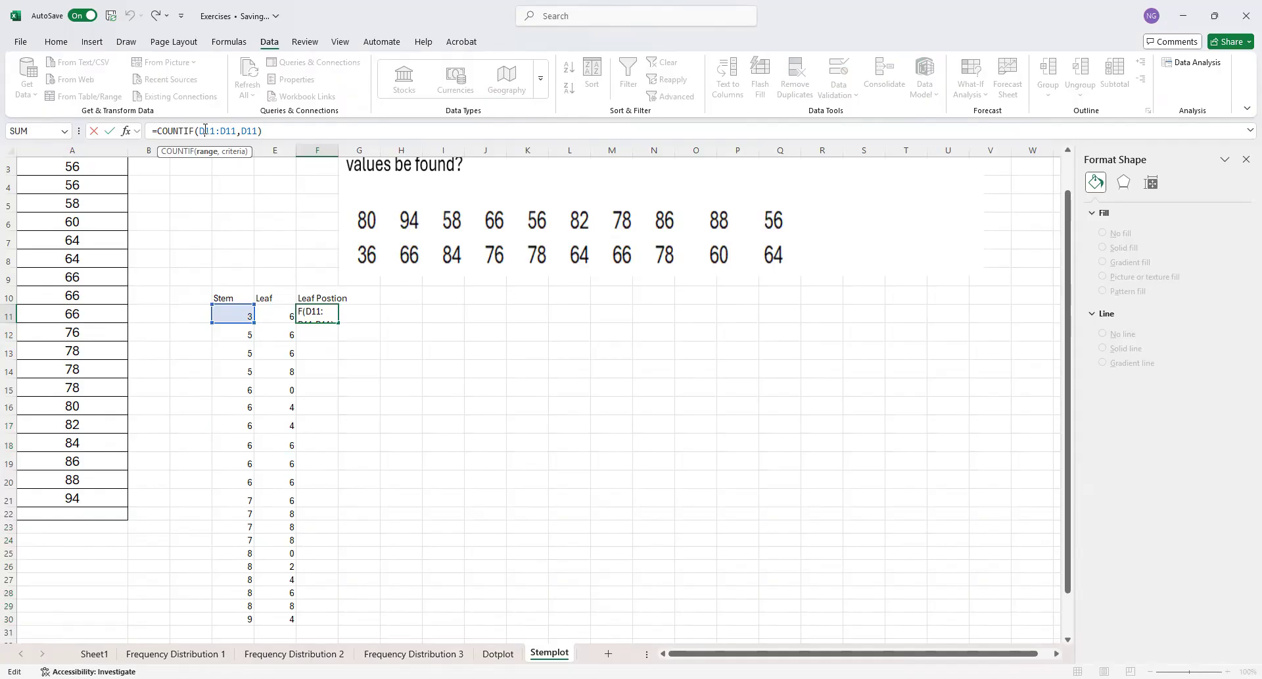
key("F4")
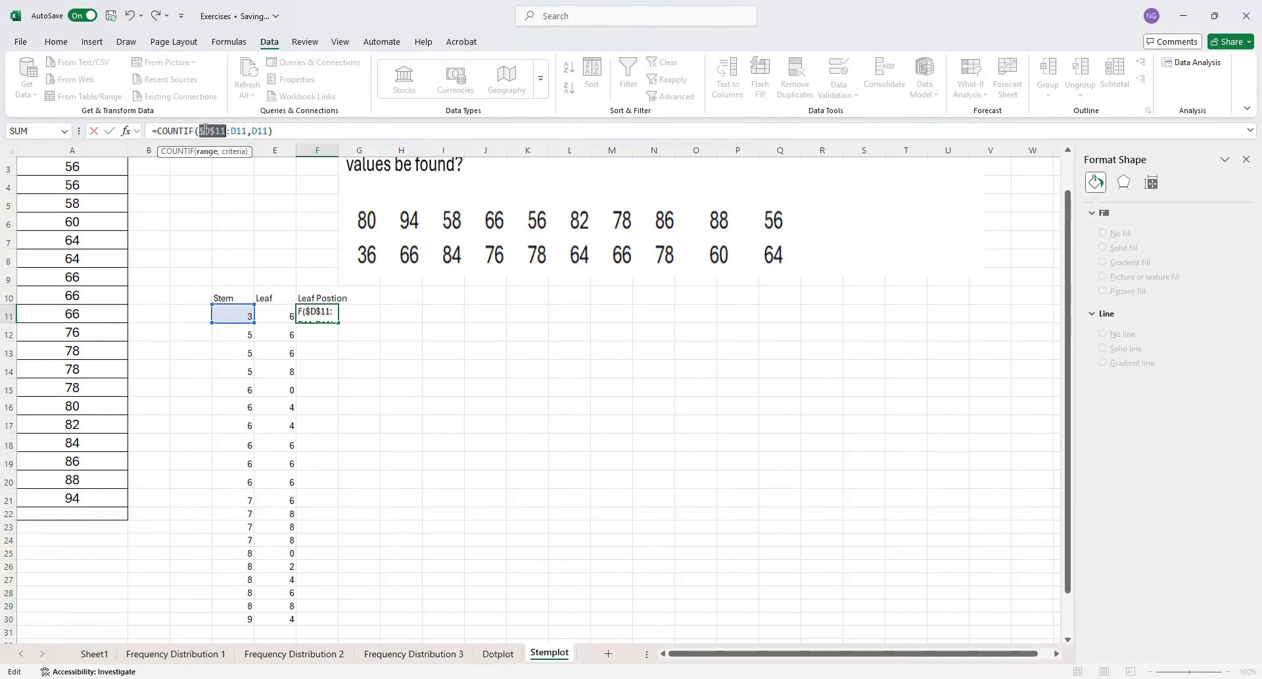
key("ctrl+Return")
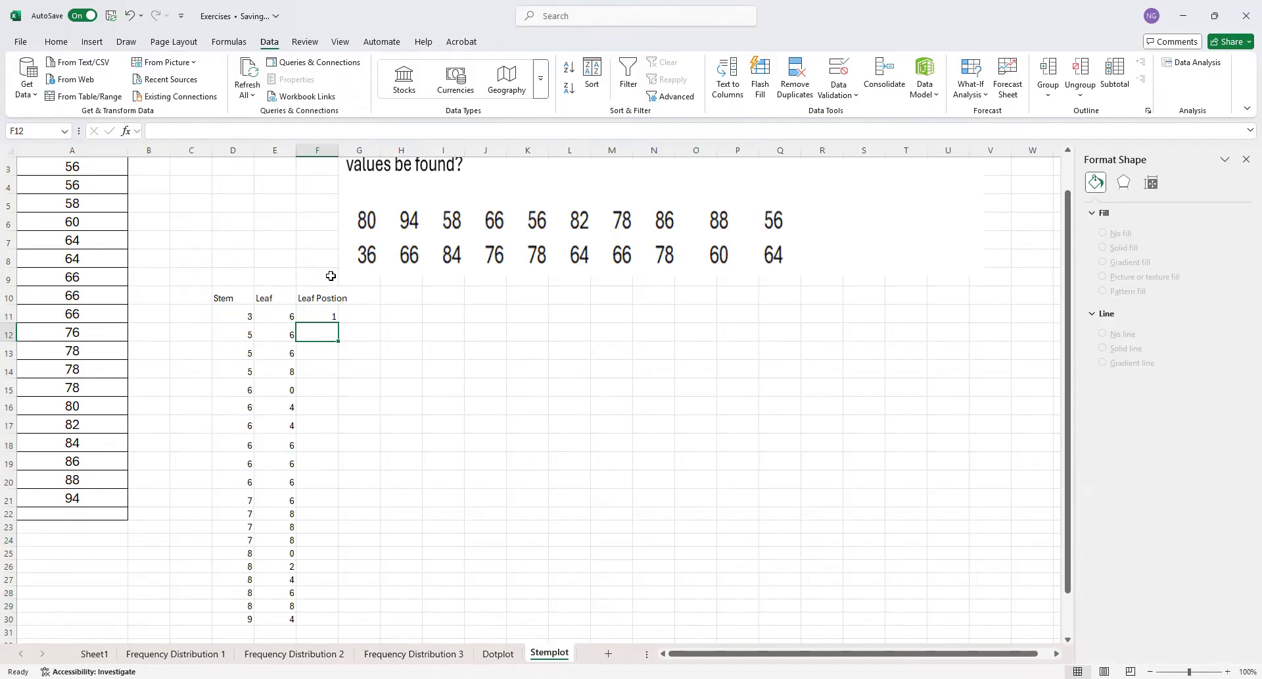
left_click_drag(337, 321, 326, 620)
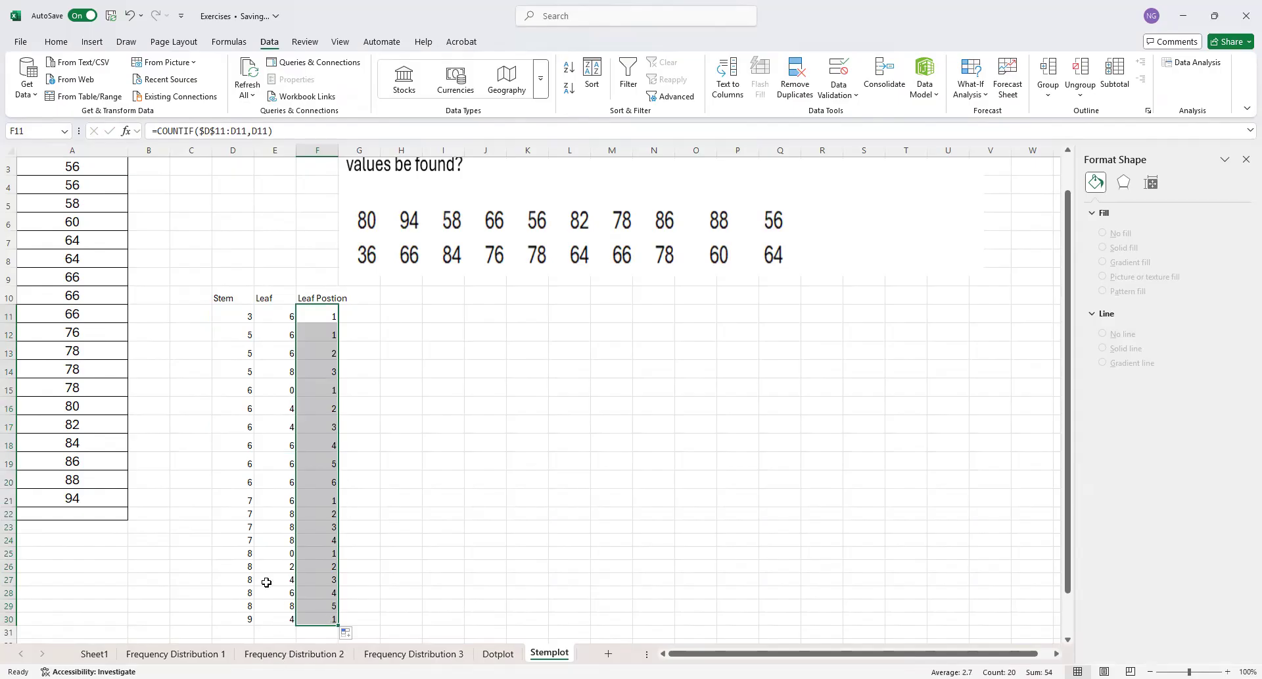
Examine how the leaf positions run within each stem group from row 11 to row 30
left_click_drag(244, 558, 311, 604)
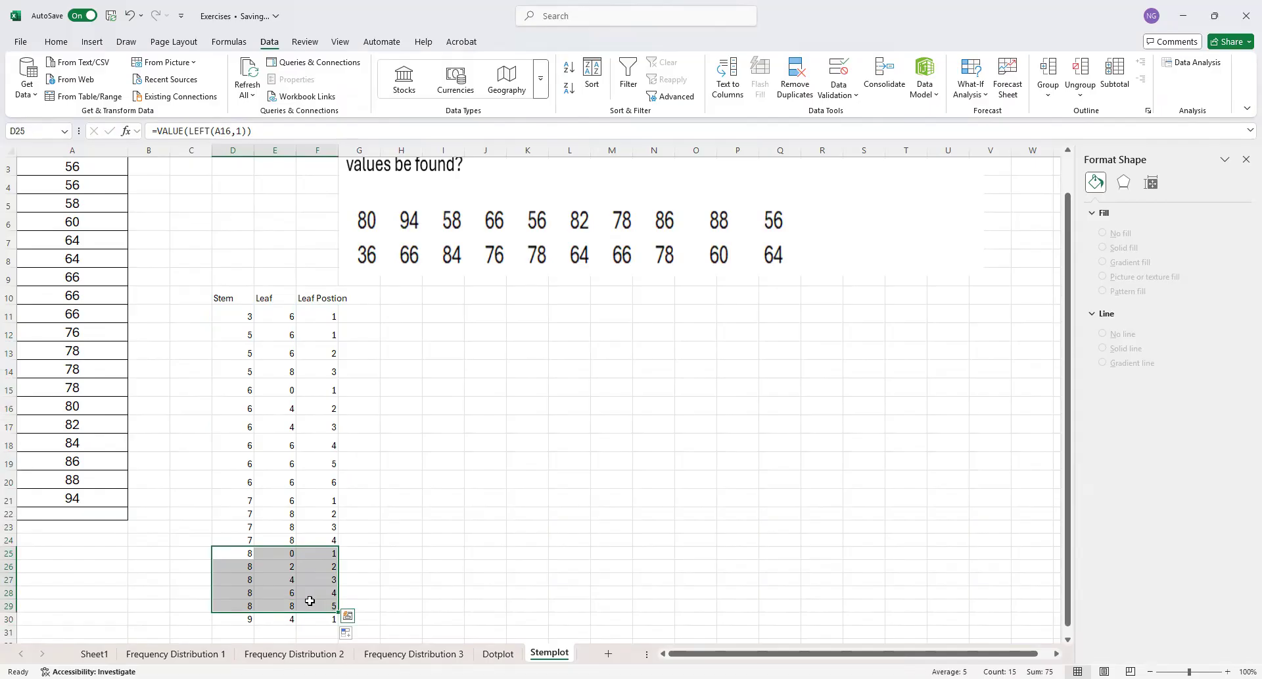
left_click_drag(238, 498, 323, 536)
left_click_drag(328, 388, 323, 478)
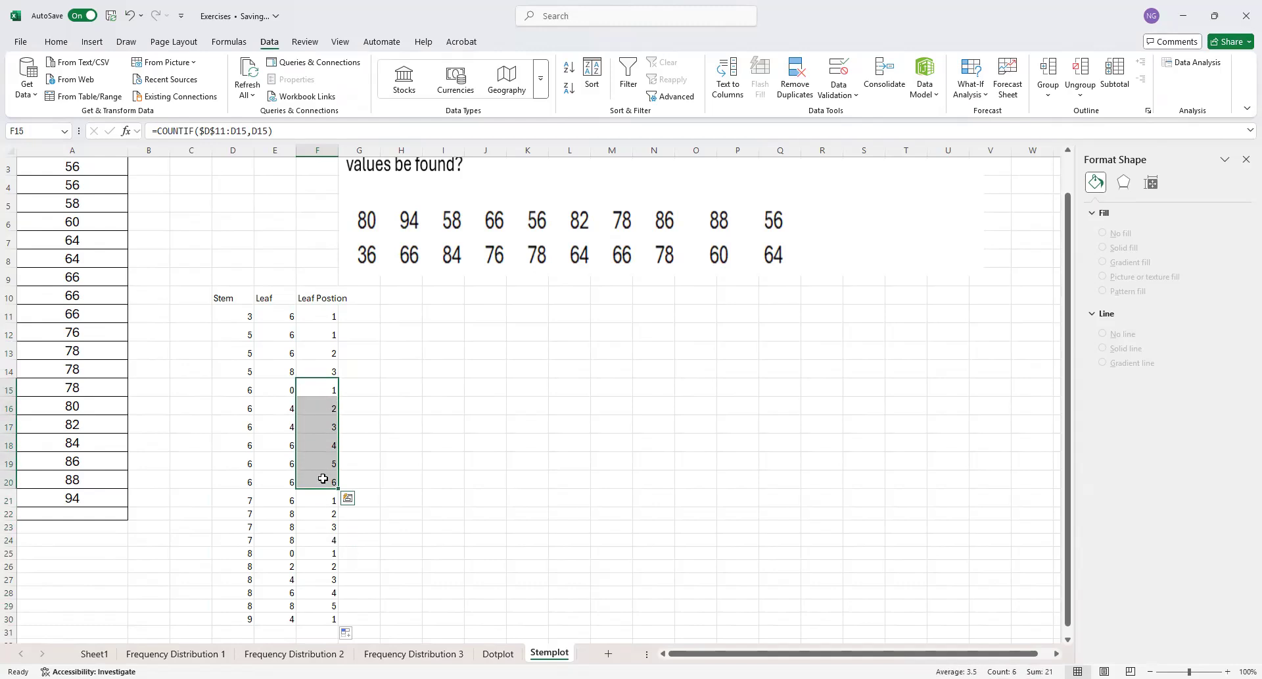
left_click_drag(328, 336, 326, 371)
left_click(325, 315)
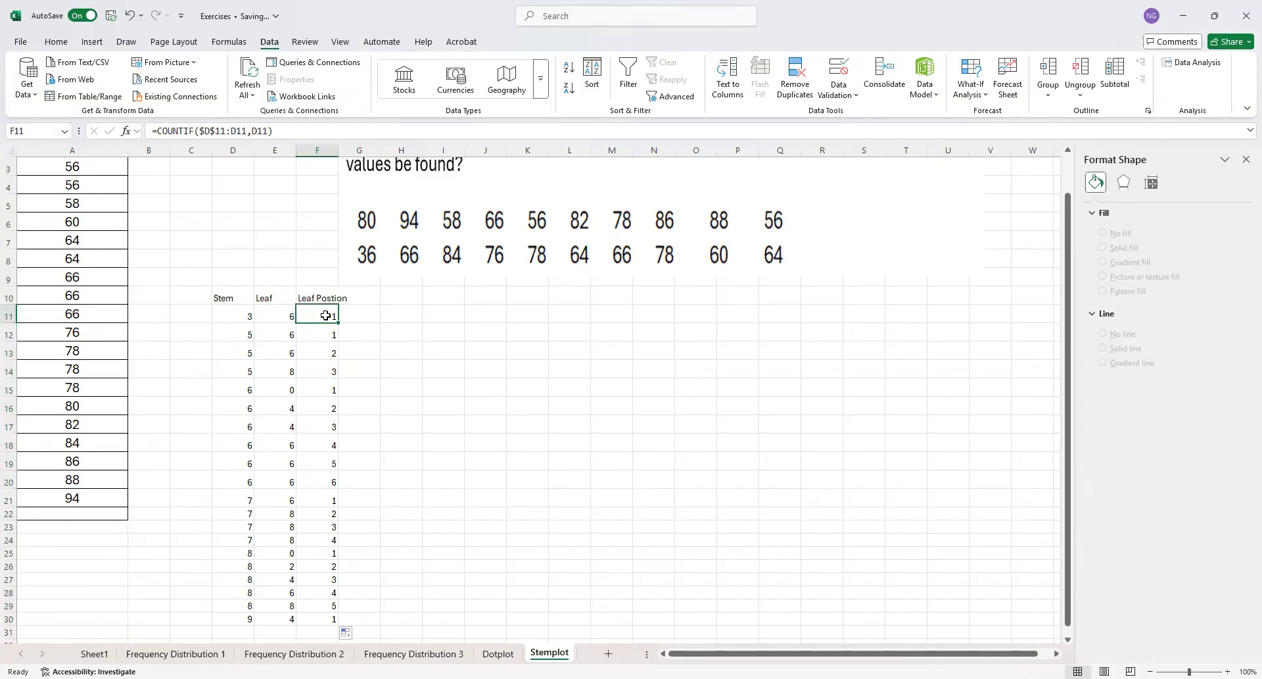
scroll(326, 552, "down", 1)
left_click(332, 576)
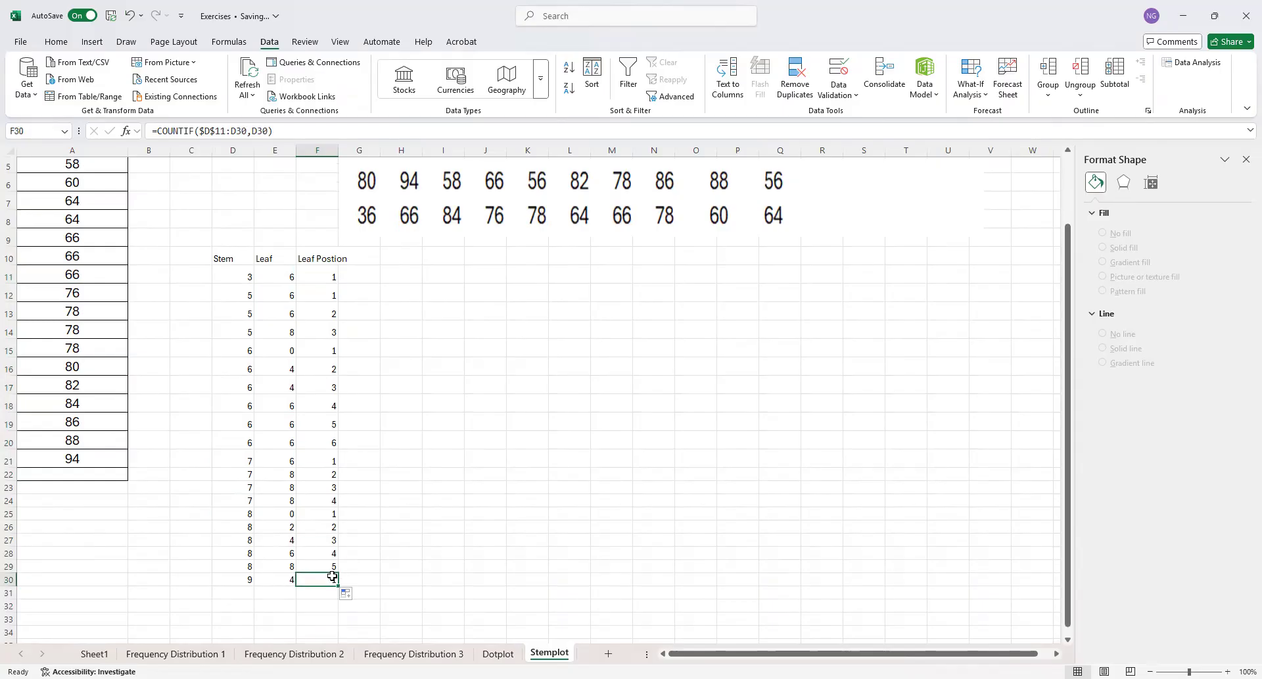
scroll(383, 490, "up", 2)
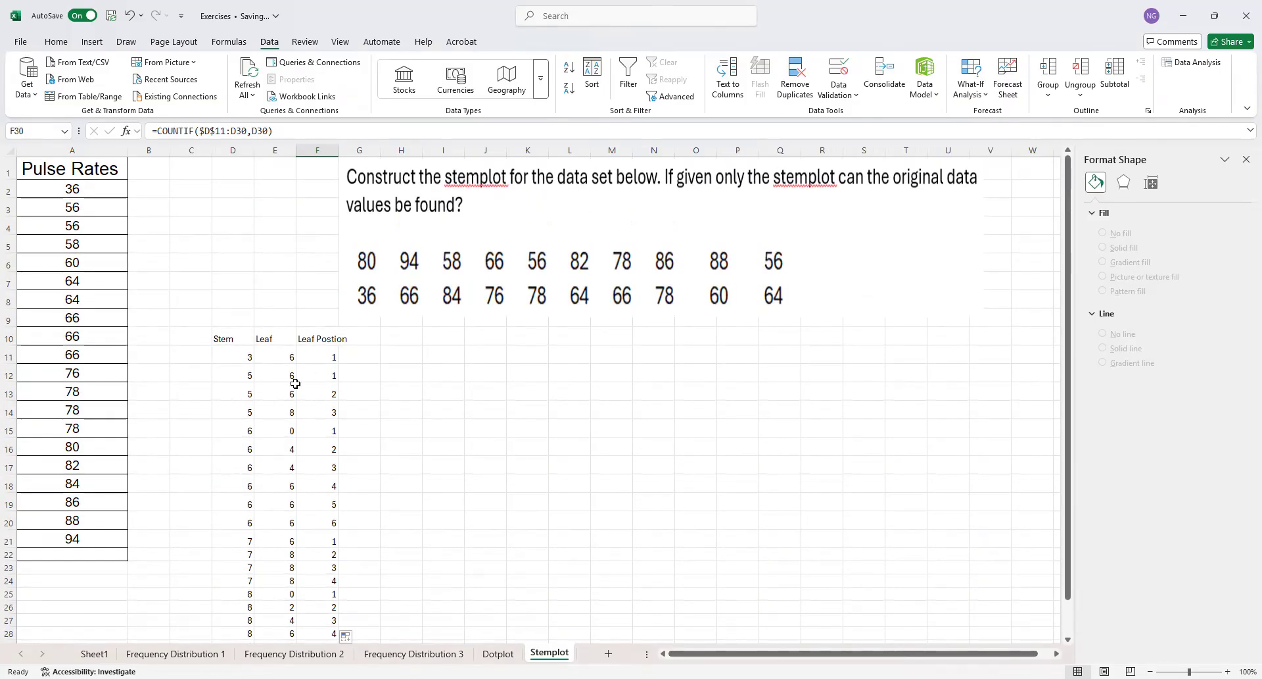
Center the contents of the stem, leaf and leaf position table D10:F30 horizontally and vertically
left_click_drag(222, 340, 330, 601)
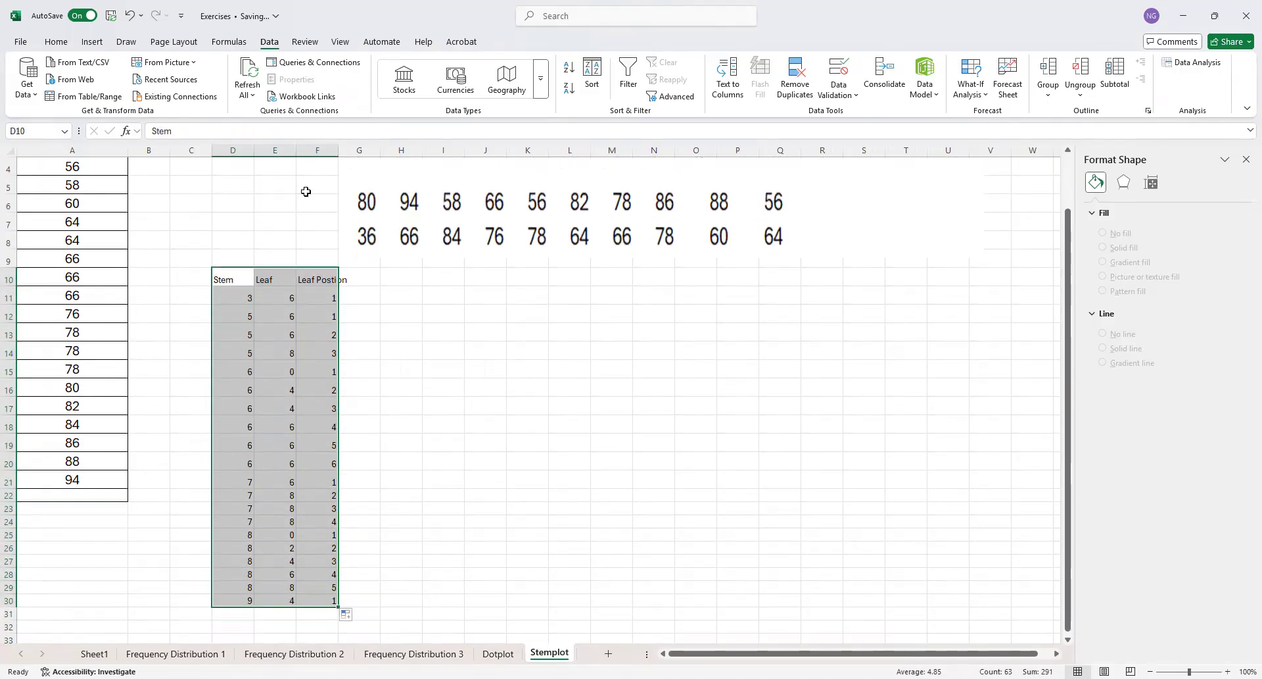
left_click(58, 42)
left_click(306, 88)
left_click(306, 67)
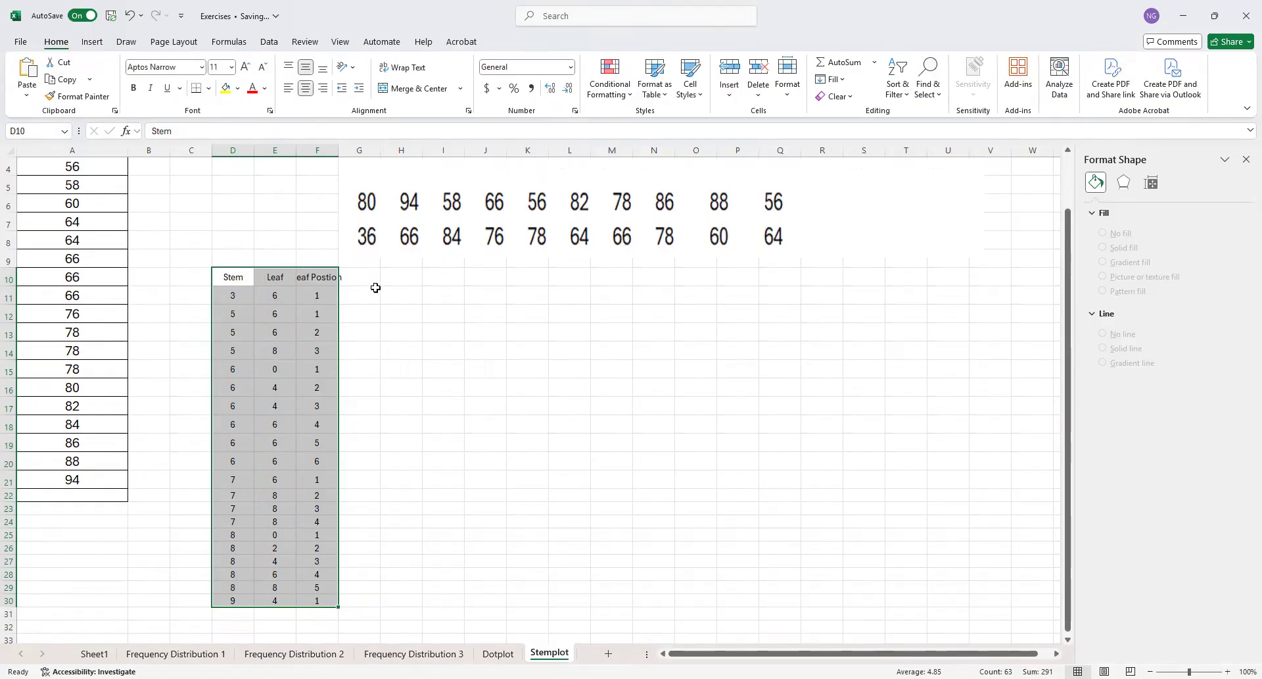
Insert a markers-only scatter chart from the stem values D11:D30 and the leaf positions F11:F30
scroll(272, 365, "up", 1)
left_click_drag(233, 357, 253, 618)
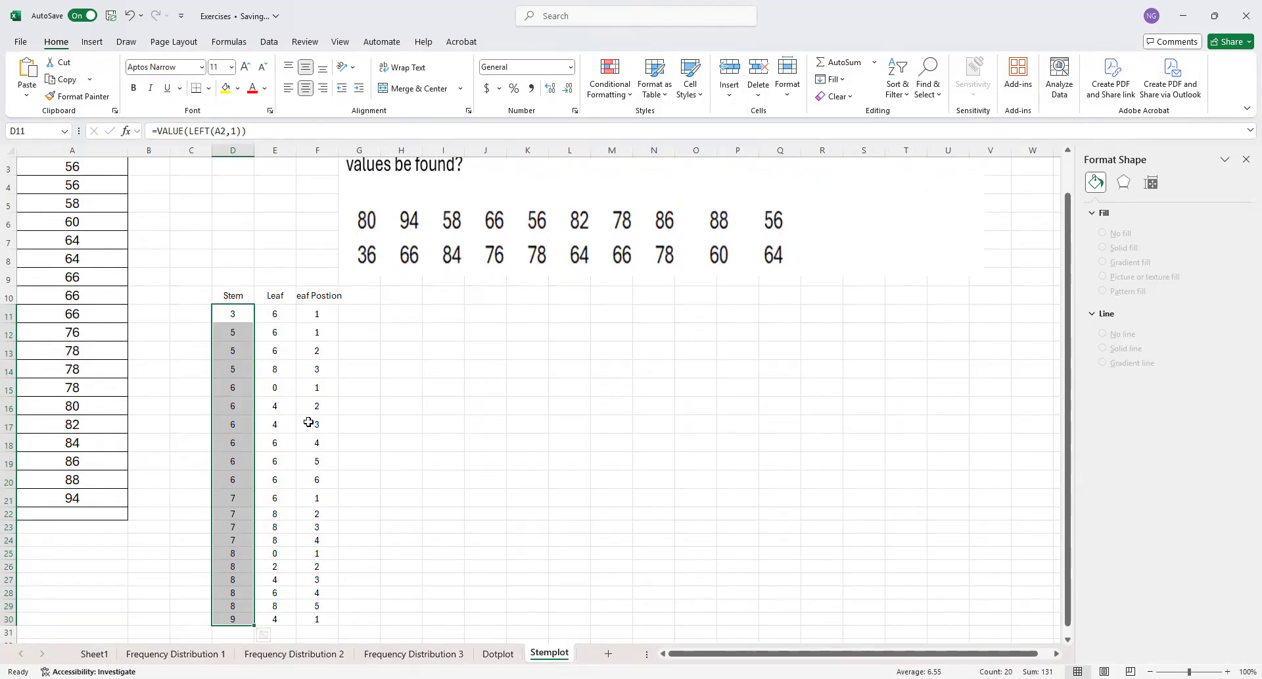
left_click_drag(316, 307, 312, 615)
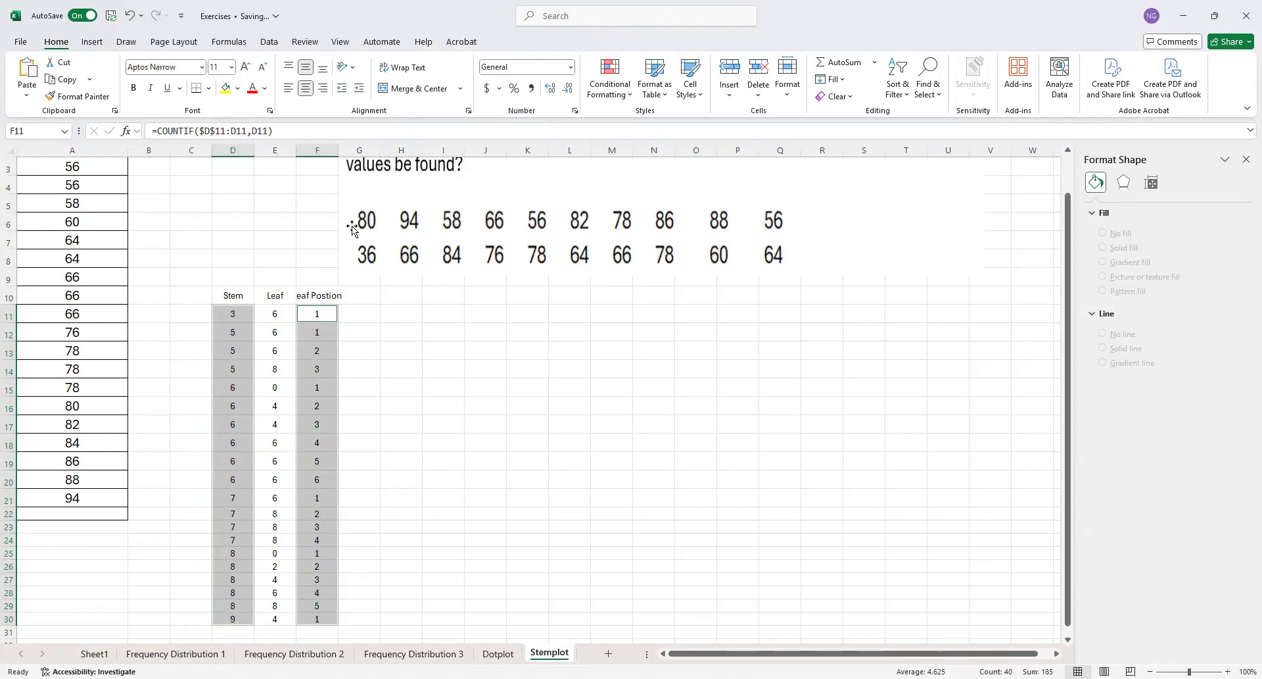
left_click(92, 43)
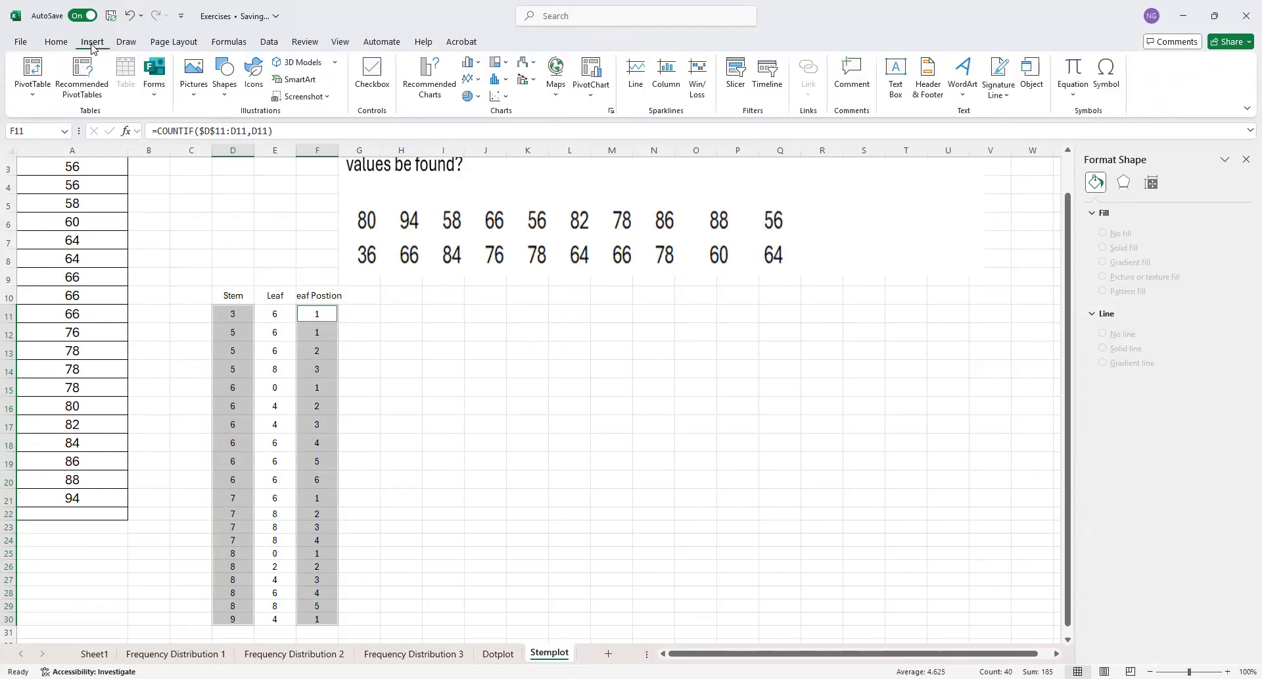
left_click(500, 96)
left_click(515, 147)
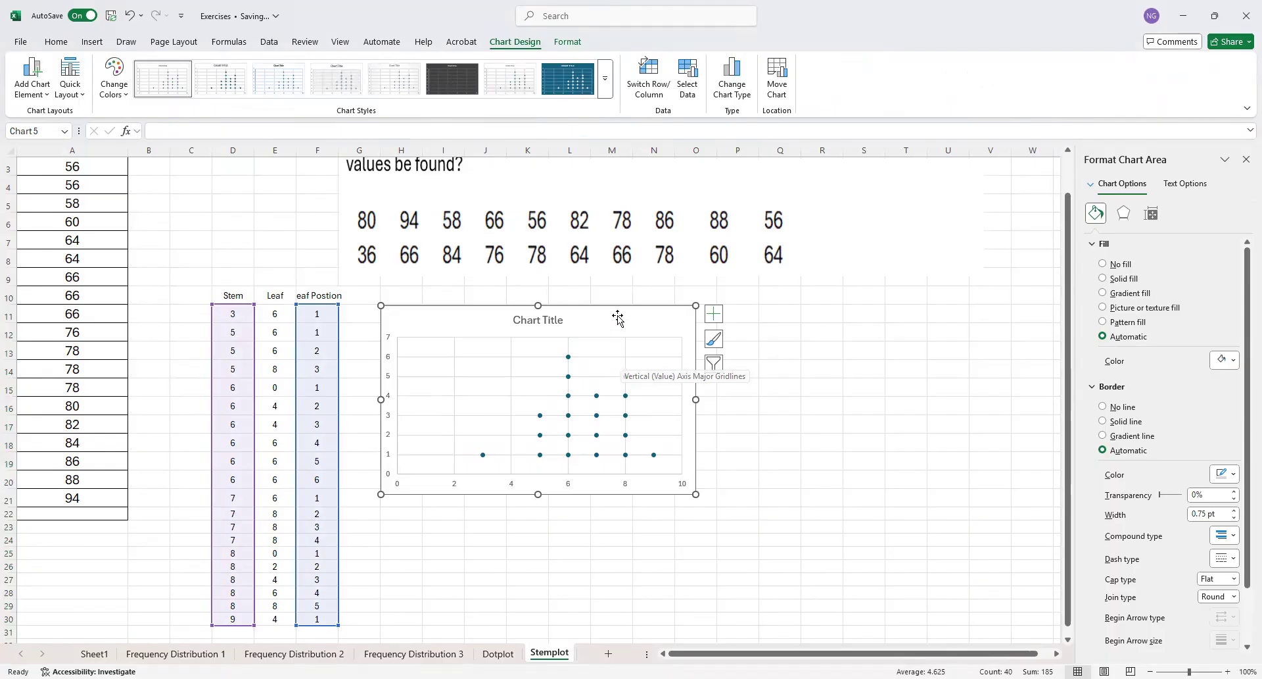
Edit the chart's data series so its X values come from the leaf positions F11:F30
left_click(687, 86)
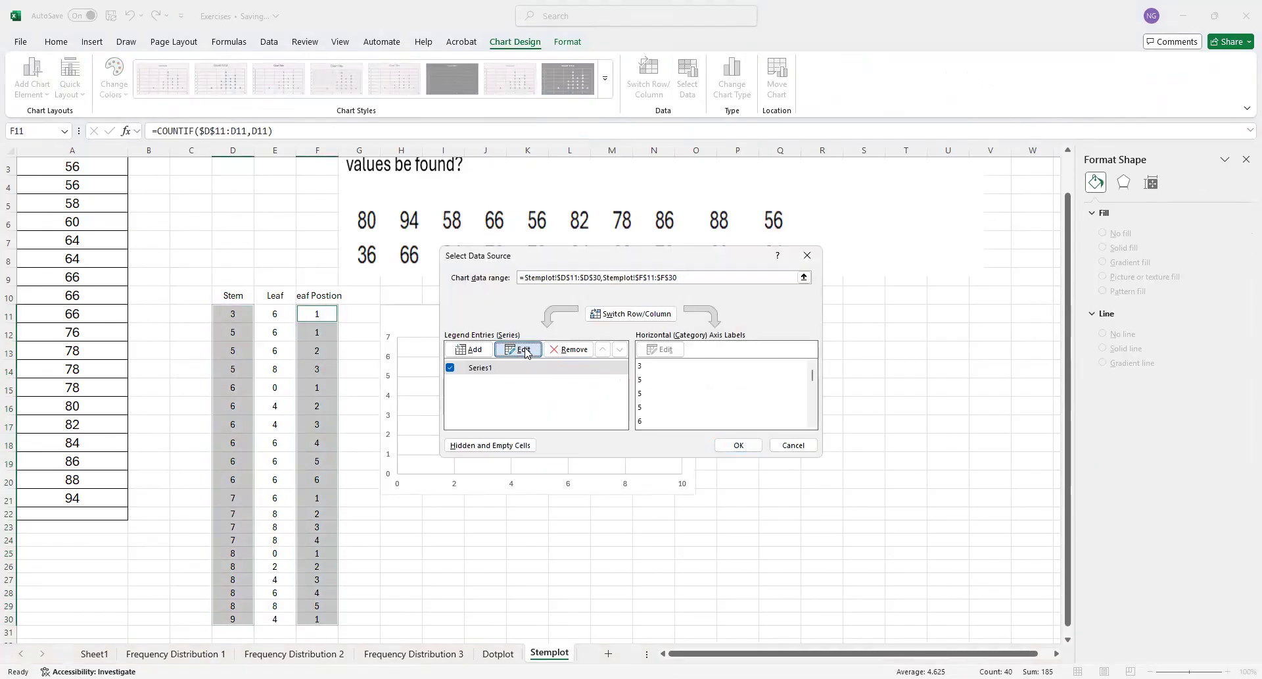
left_click(524, 349)
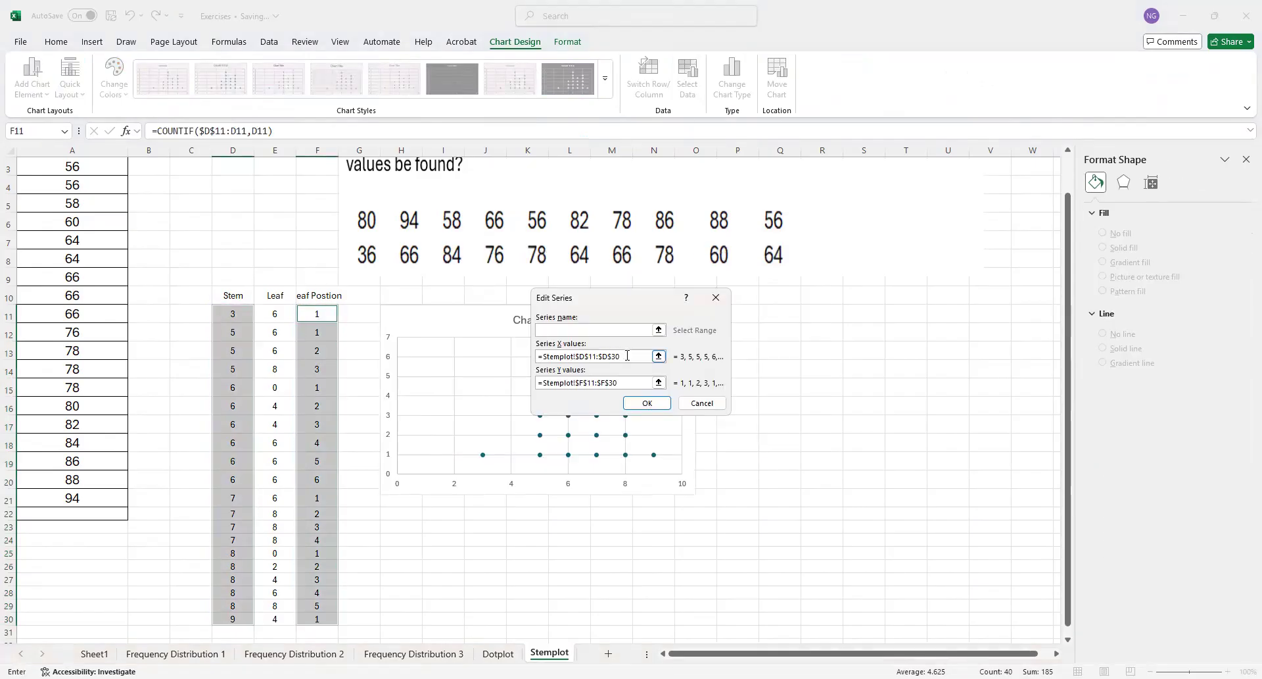
left_click_drag(626, 359, 538, 360)
key("BackSpace")
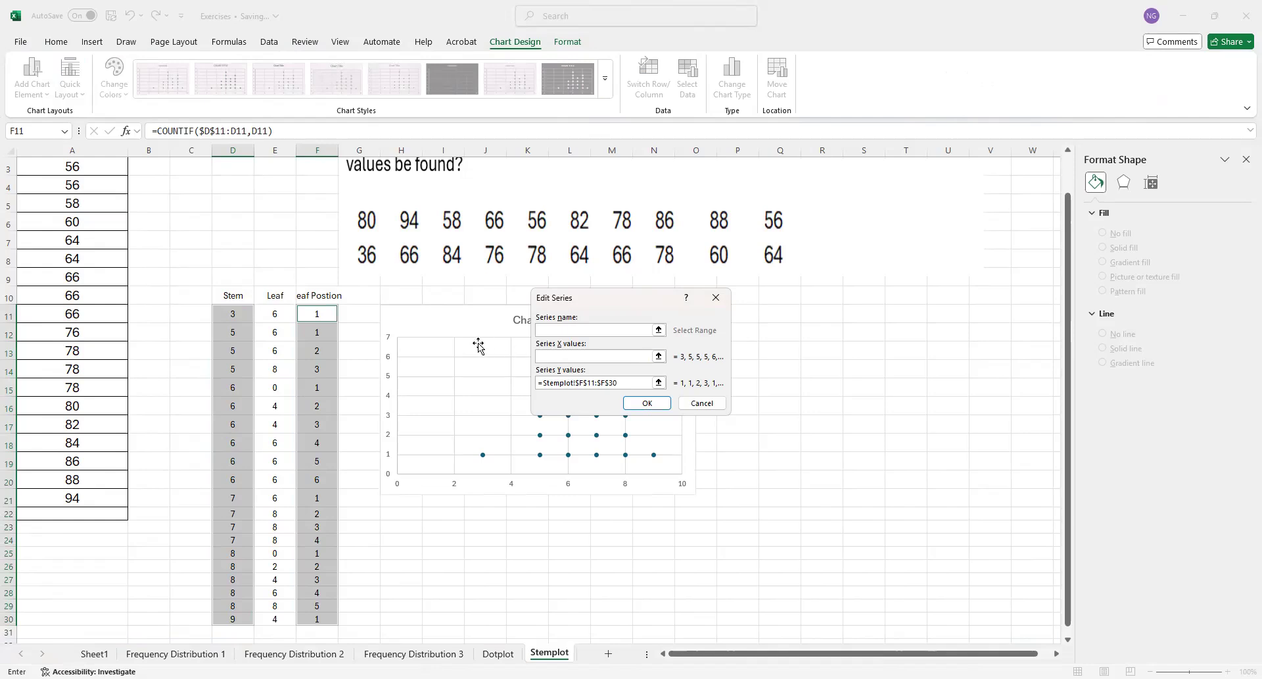
left_click(315, 319)
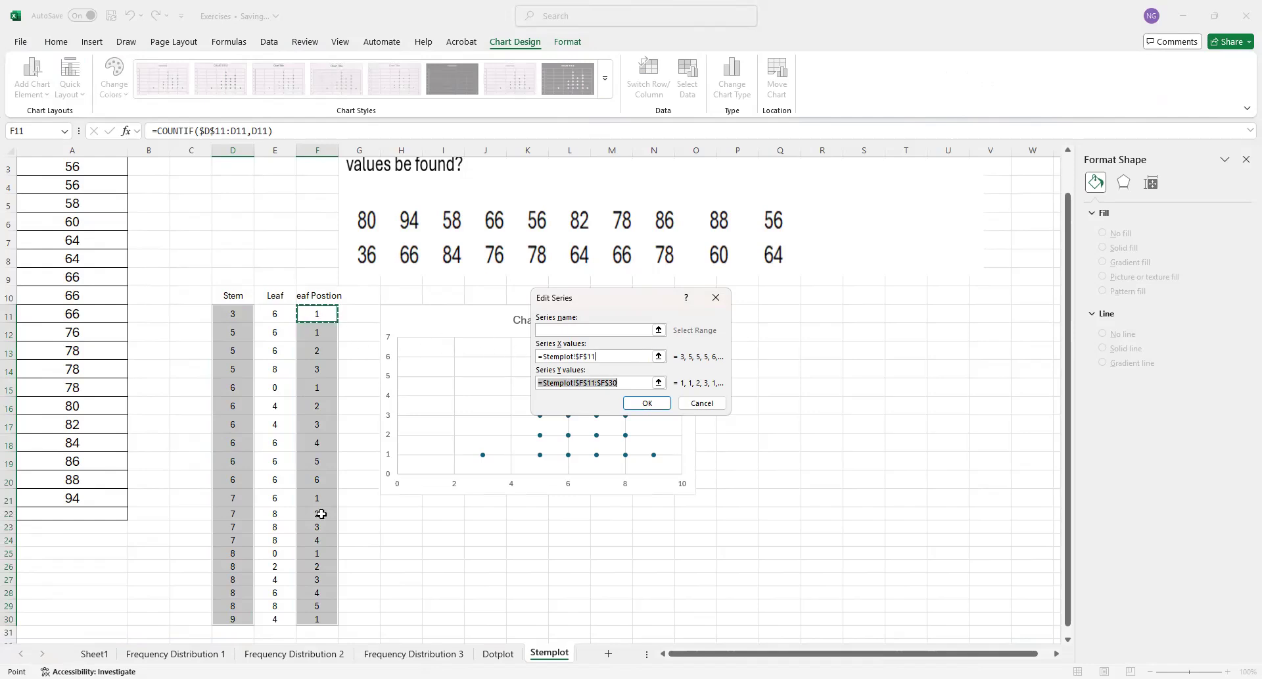
left_click(327, 614, "shift")
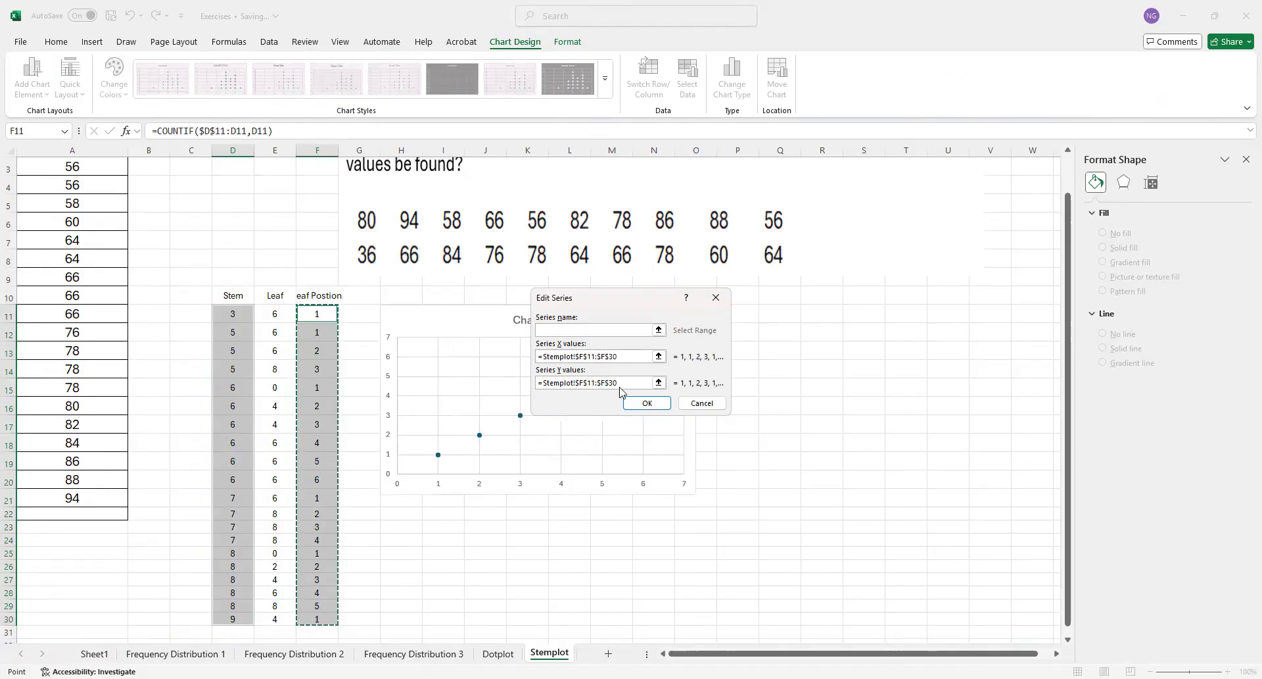
Set the series Y values to the stems D11:D30 and apply the changed data source
left_click_drag(622, 383, 524, 382)
key("BackSpace")
left_click(232, 316)
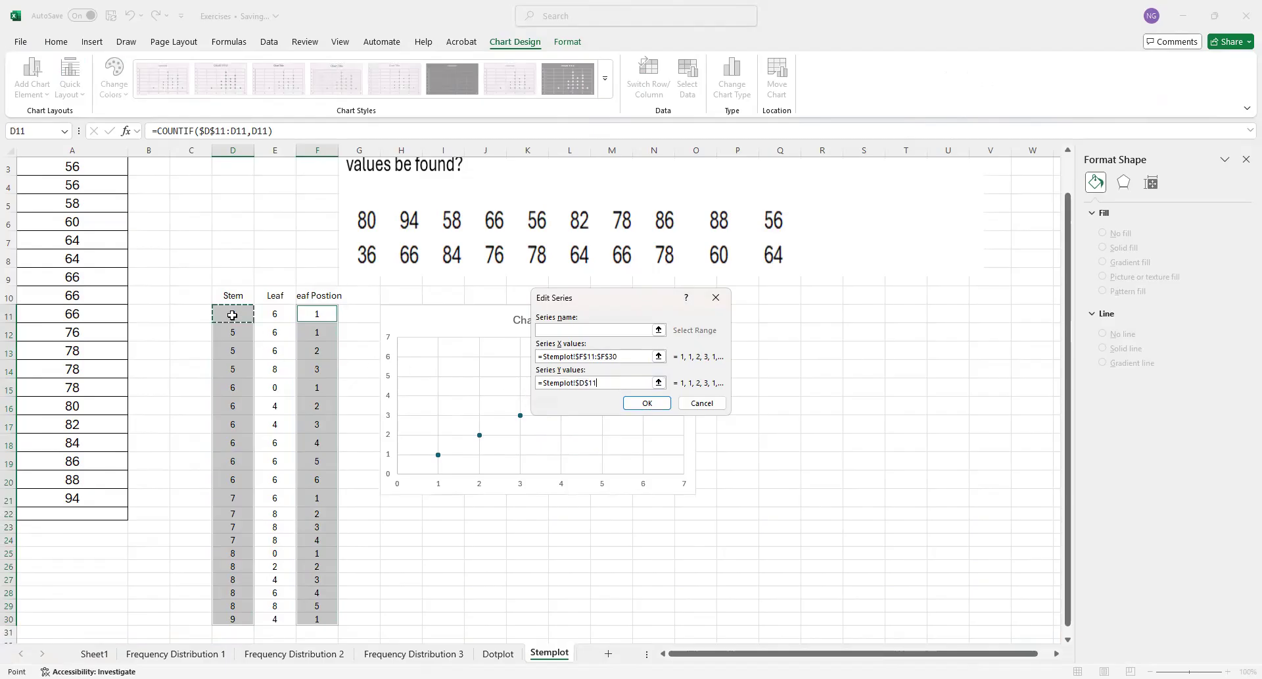
left_click(232, 617, "shift")
left_click(648, 406)
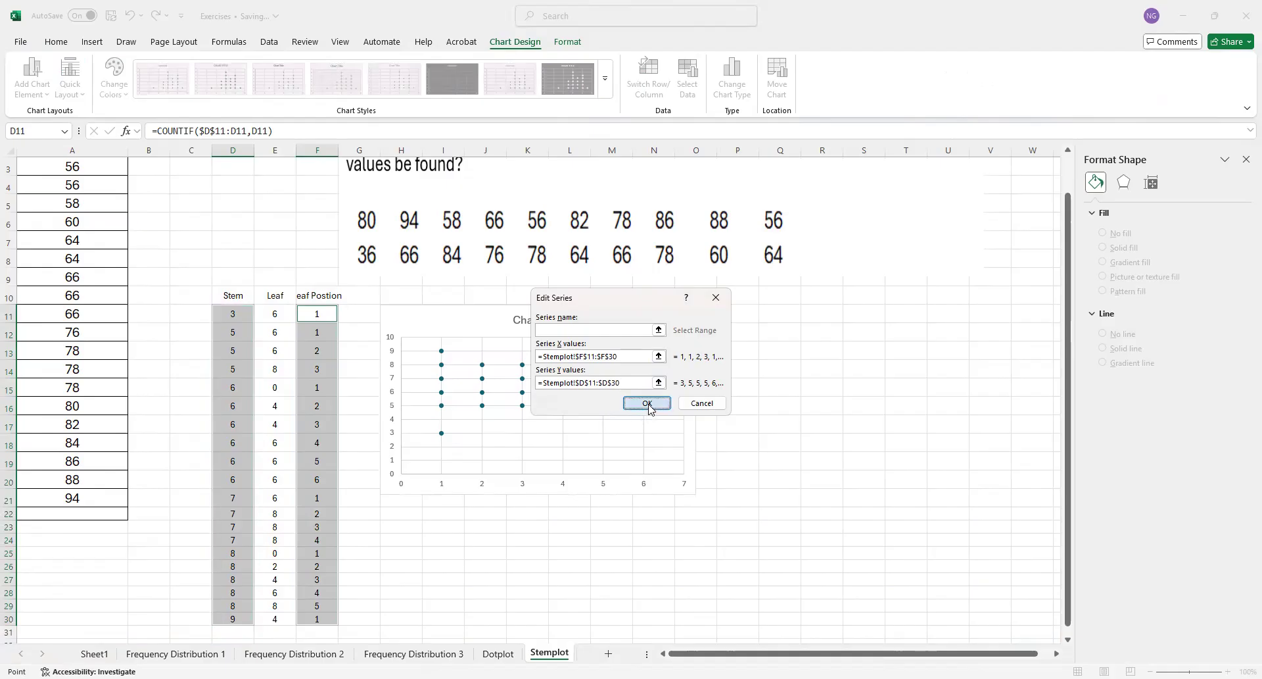
left_click(739, 445)
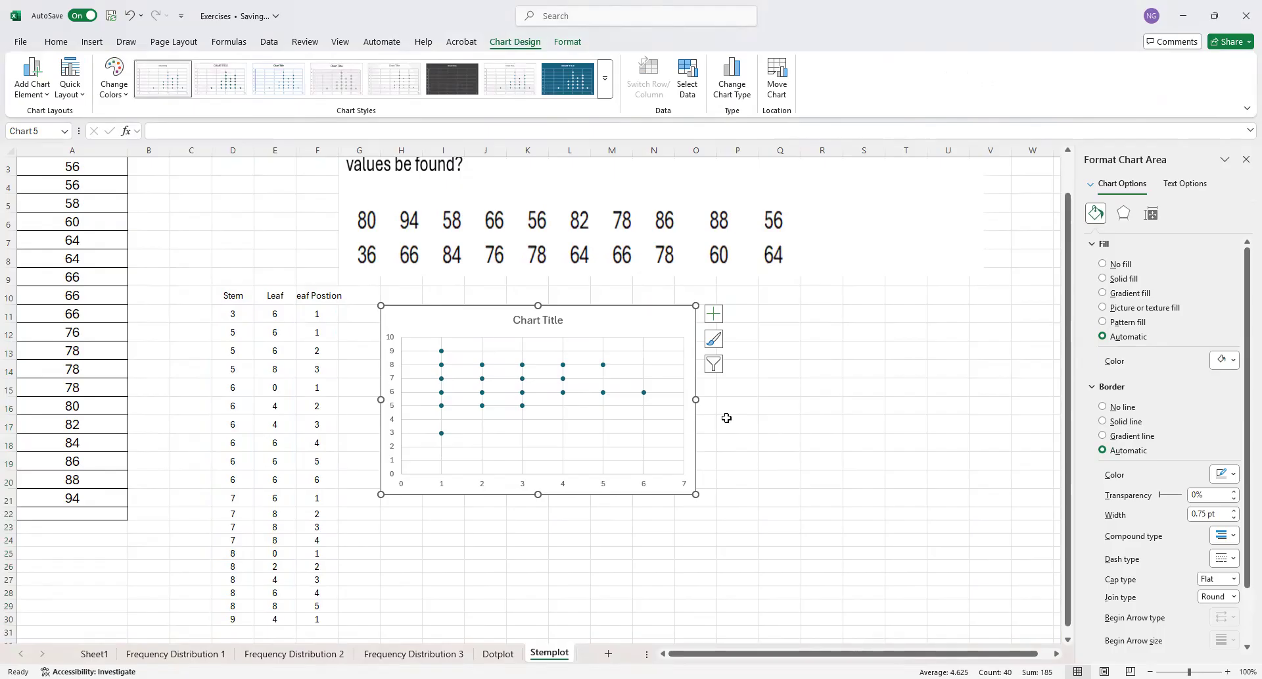
Set the chart's vertical axis bounds to a minimum of 3 and a maximum of 9
left_click(393, 451)
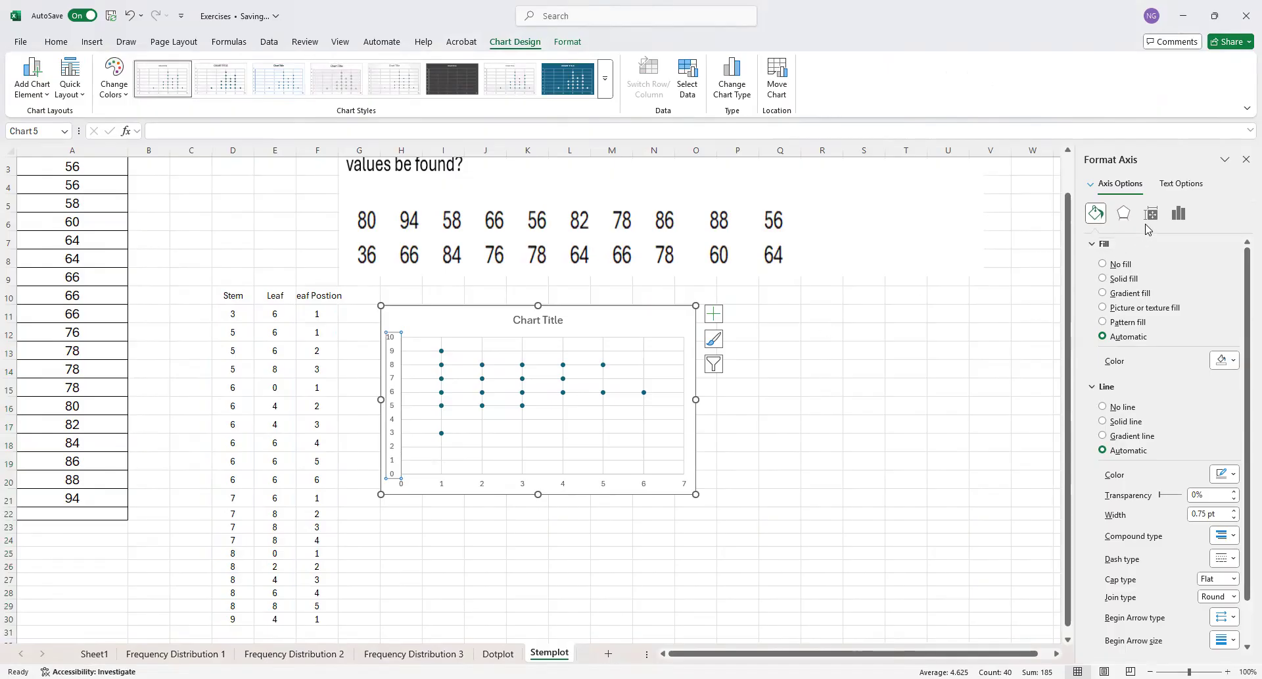
left_click(1177, 214)
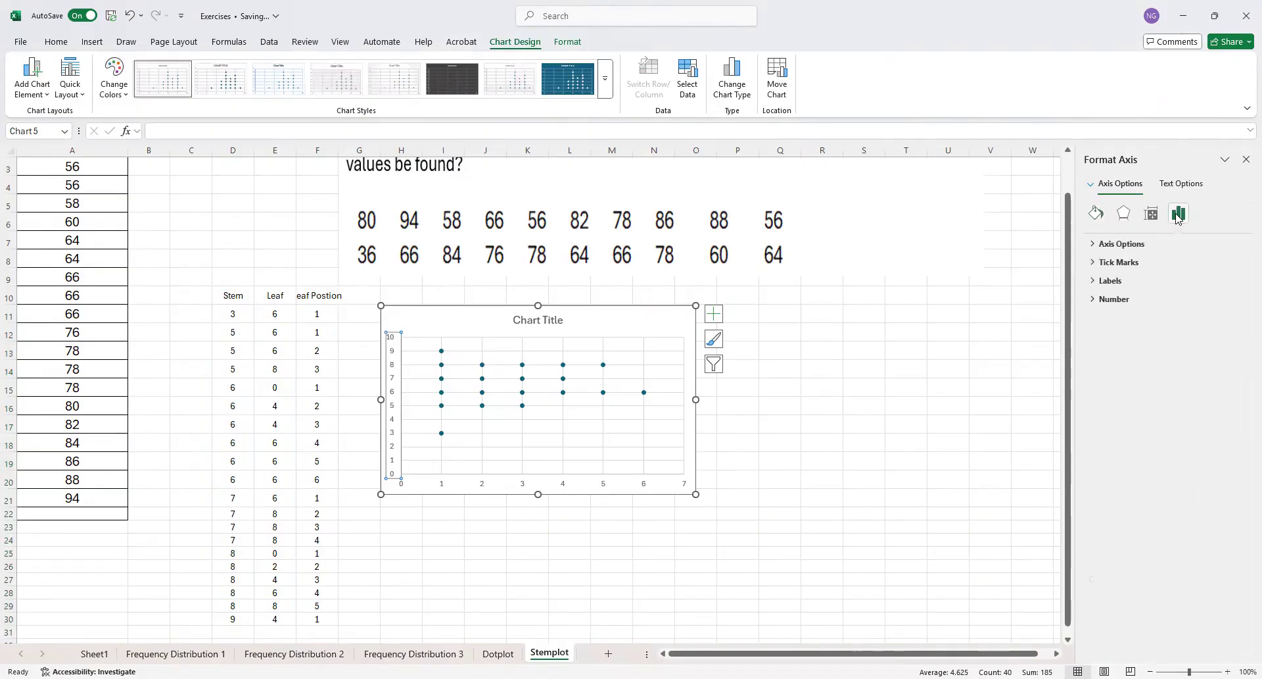
left_click(1152, 214)
left_click(1124, 215)
left_click(1097, 215)
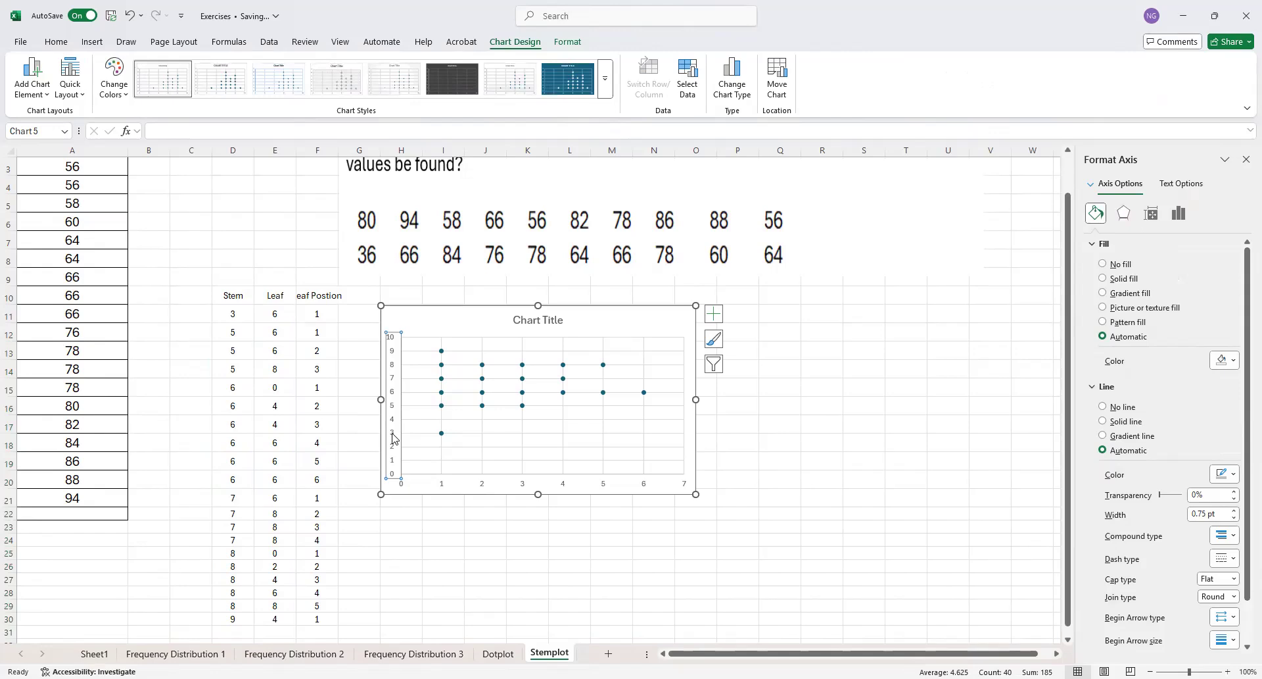
left_click(1161, 186)
left_click(1114, 191)
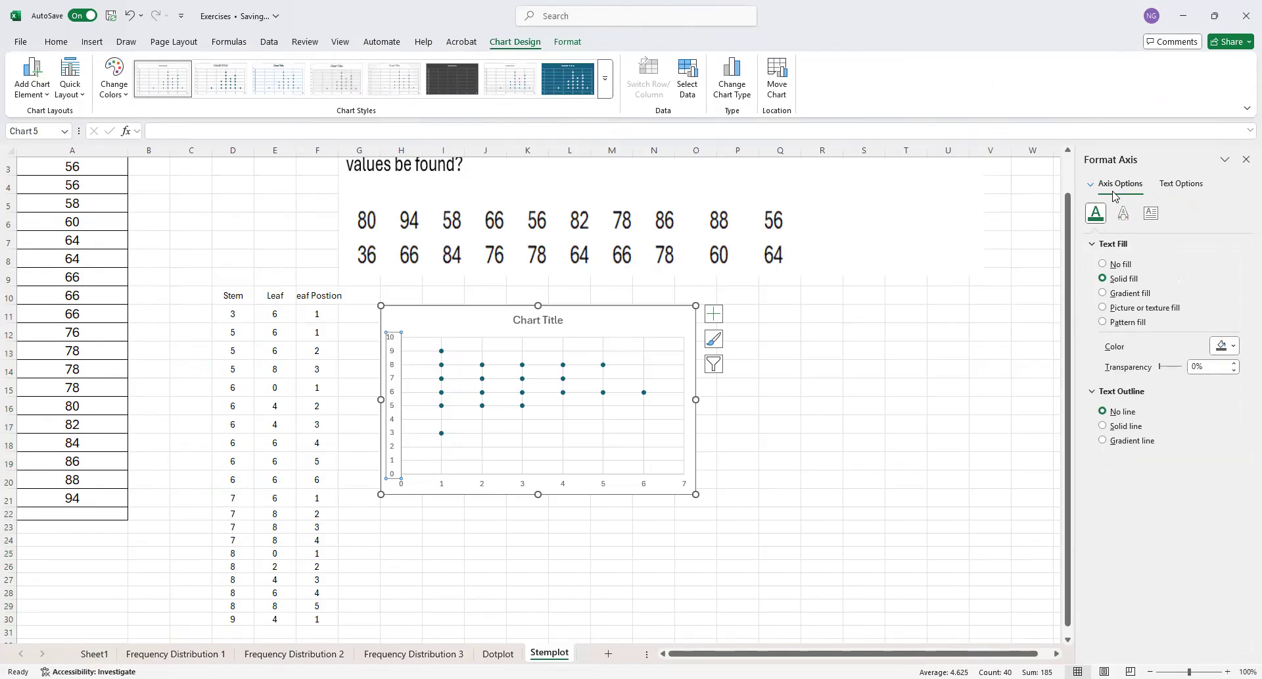
left_click(1165, 277)
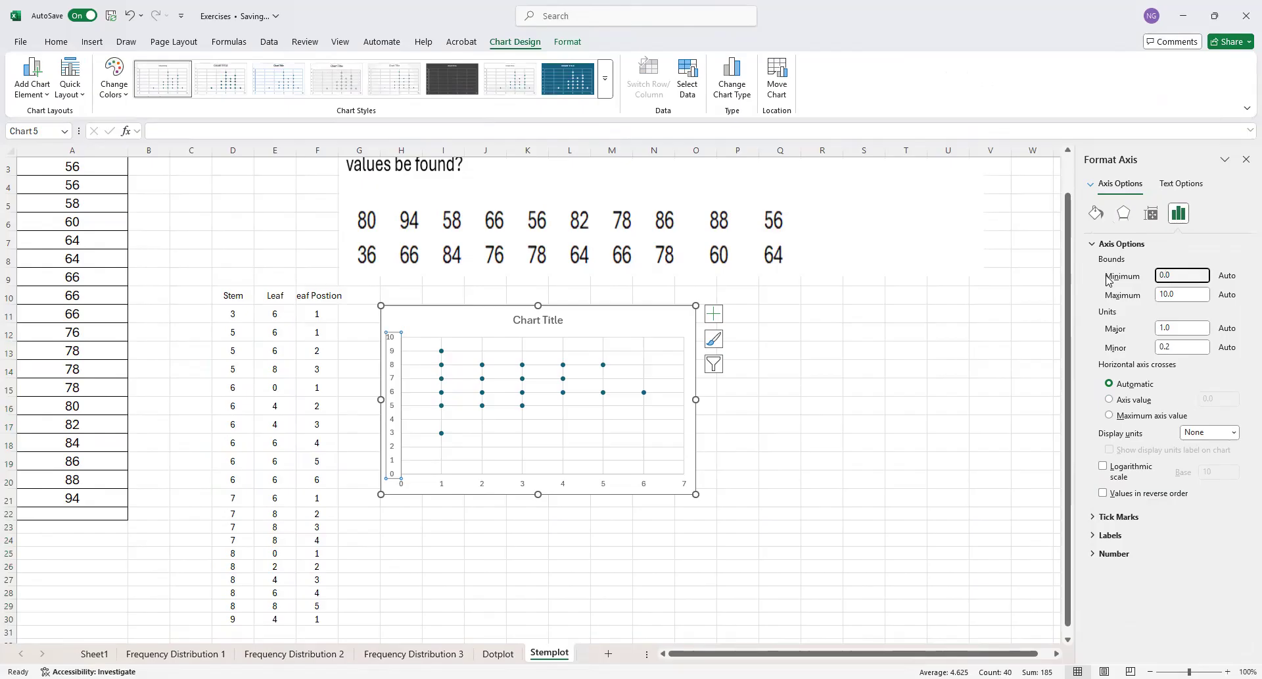
left_click_drag(1160, 274, 1166, 273)
type("3")
left_click_drag(1161, 294, 1169, 294)
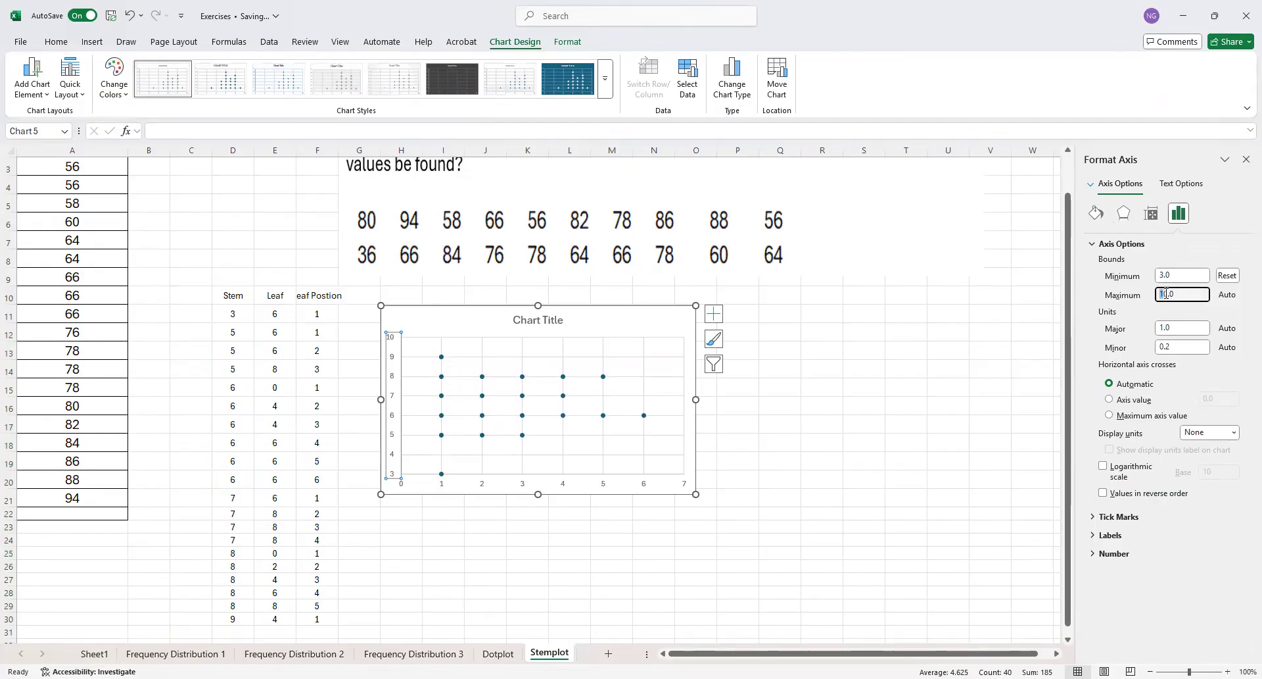
key("BackSpace")
type("9")
Set the vertical axis minor unit to 1.0 and show its values in reverse order
left_click(1158, 346)
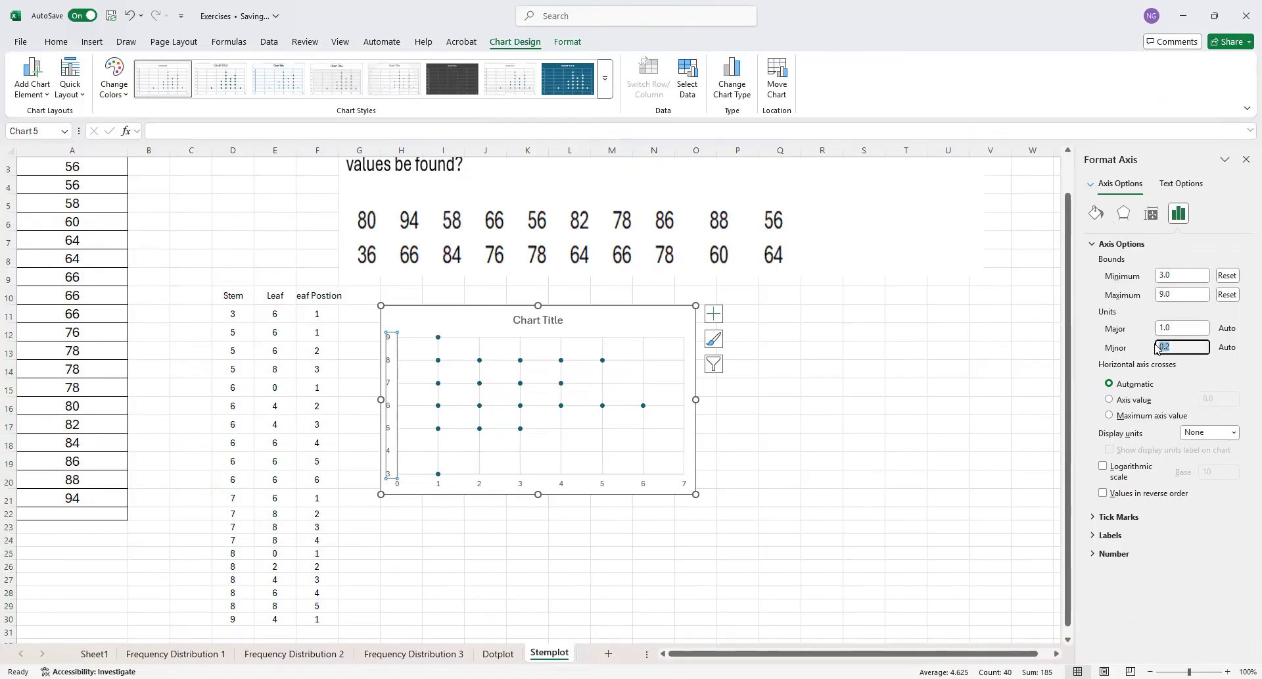
type("1.0")
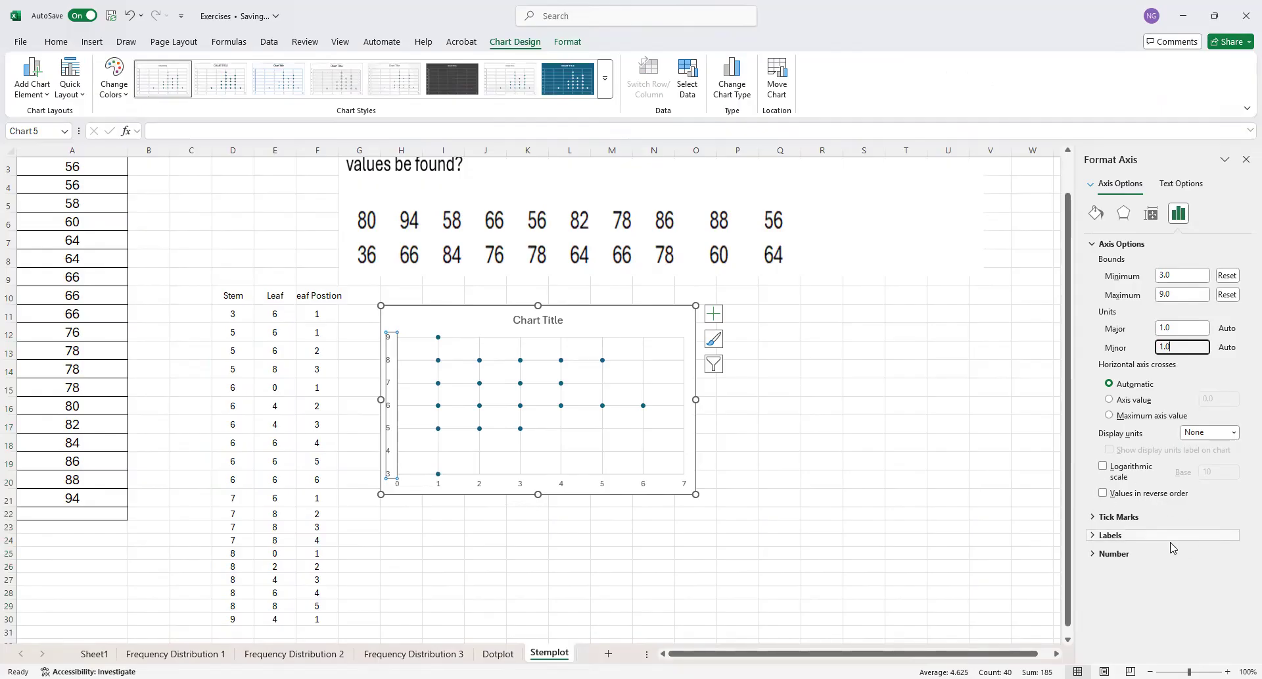
left_click(1128, 494)
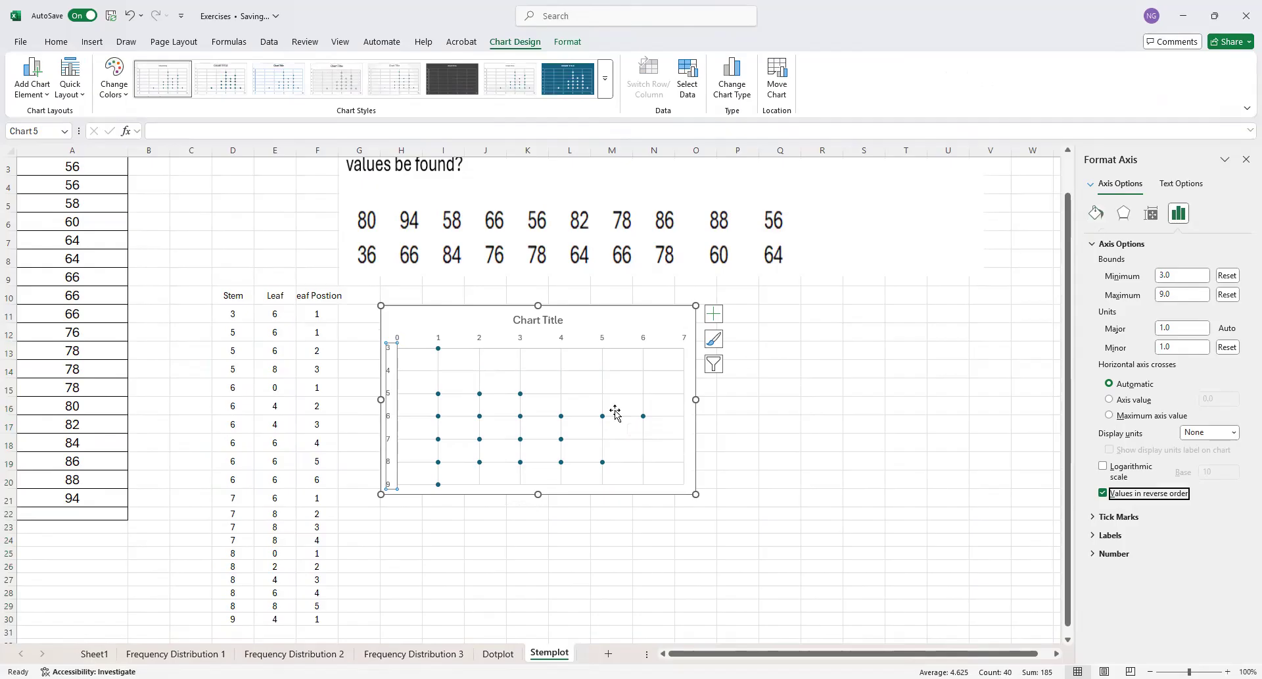
Delete the vertical gridlines, the horizontal gridlines and the horizontal axis from the chart
left_click(604, 375)
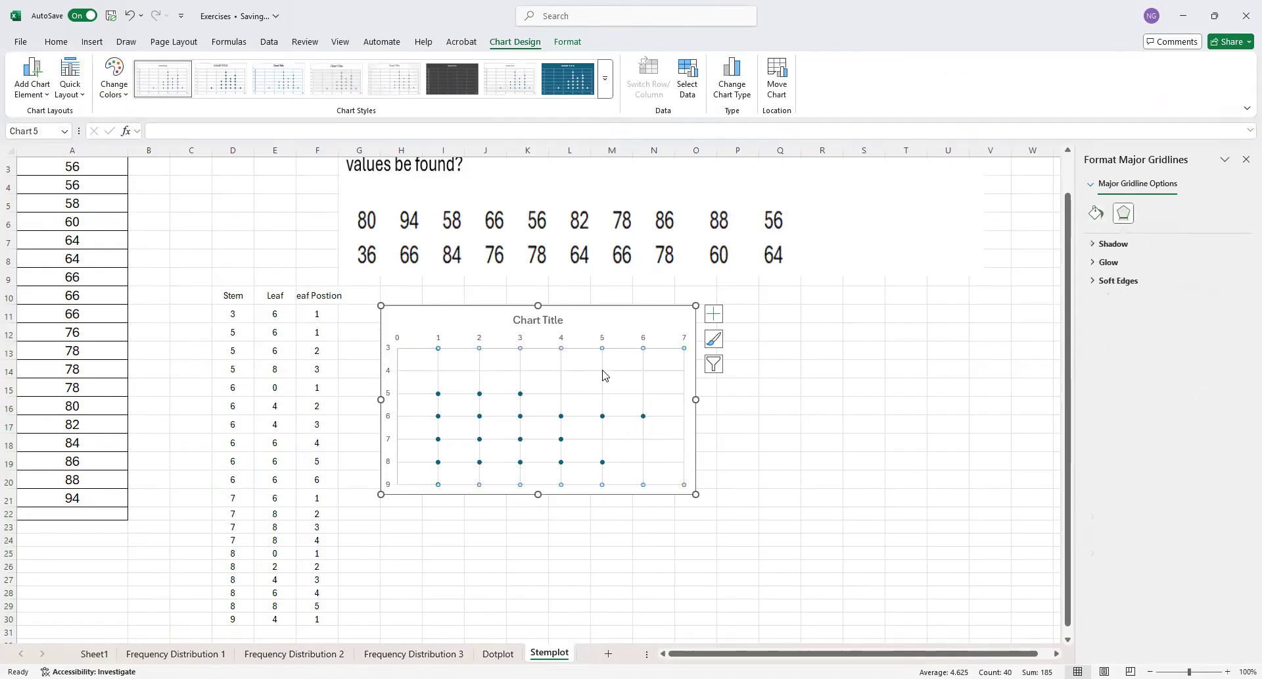
key("Escape")
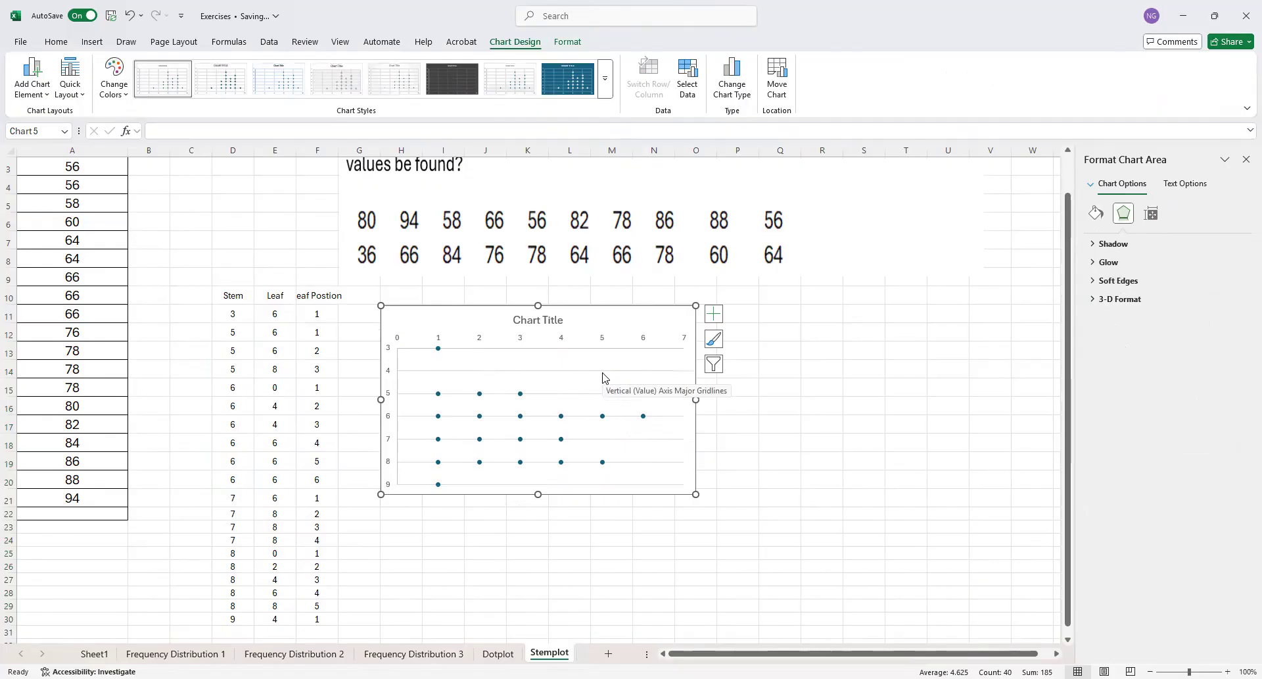
left_click(602, 371)
key("Delete")
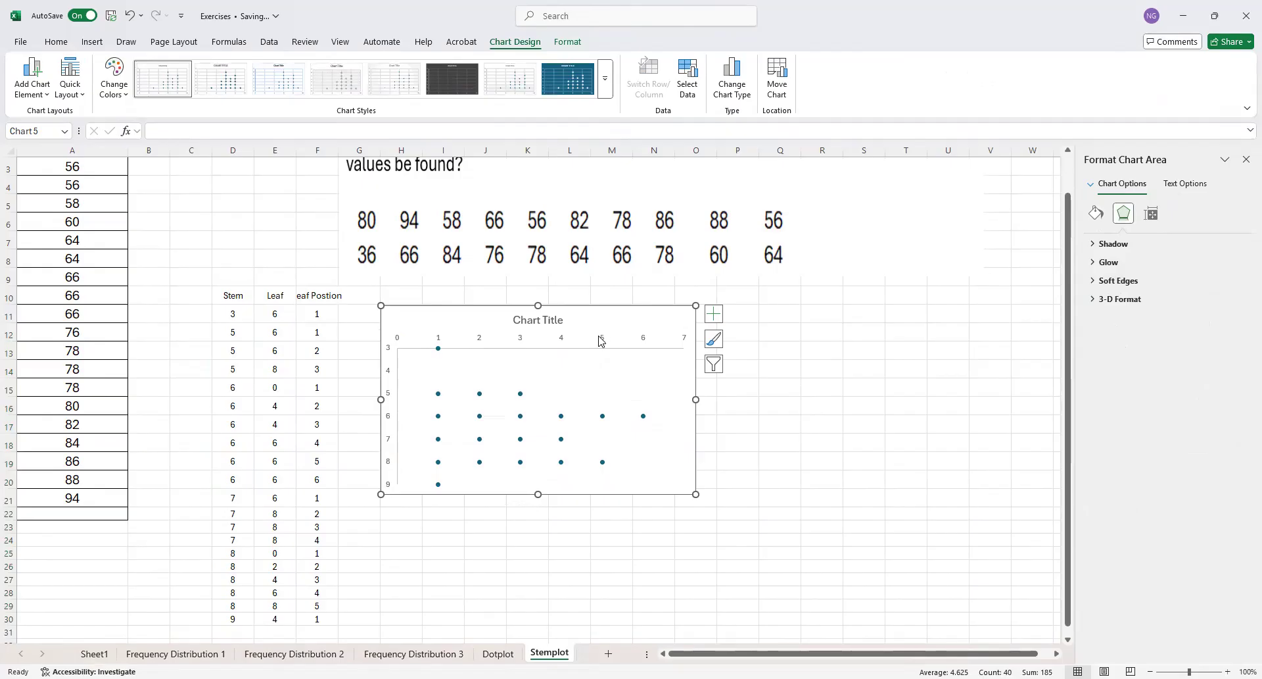
left_click(605, 340)
key("Delete")
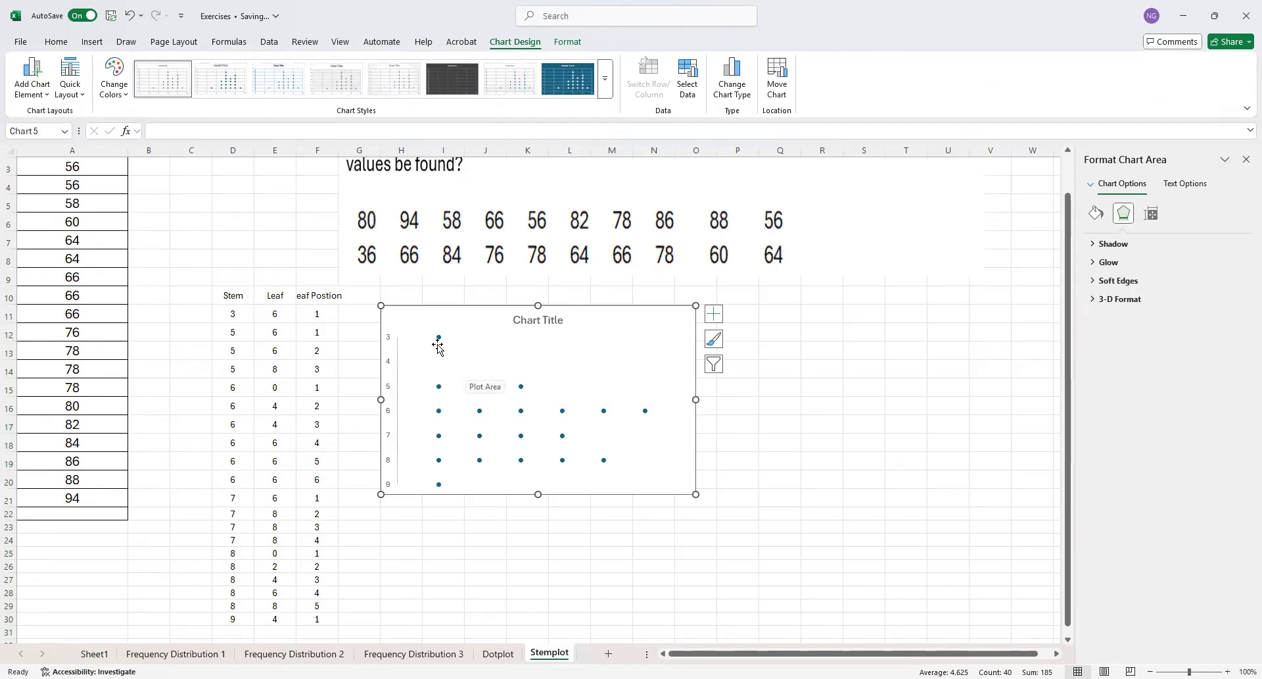
Add data labels to the plotted points of the stem series
mouse_move(441, 393)
left_click(439, 388)
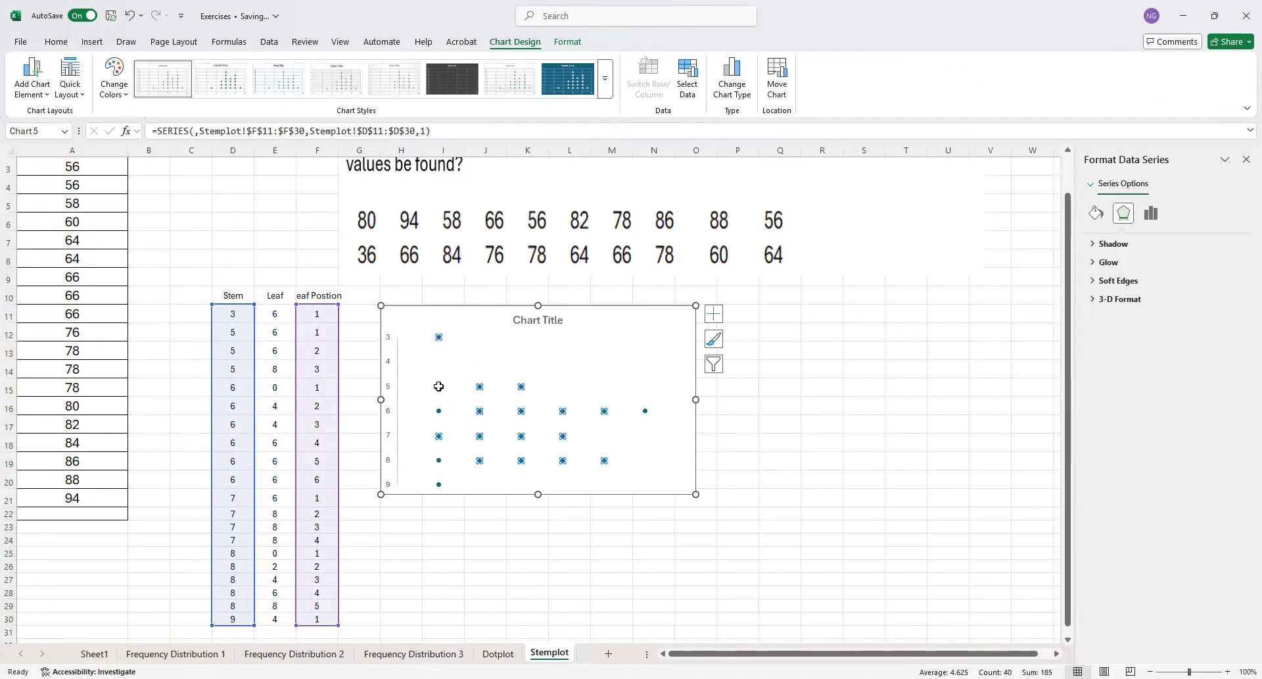
right_click(440, 387)
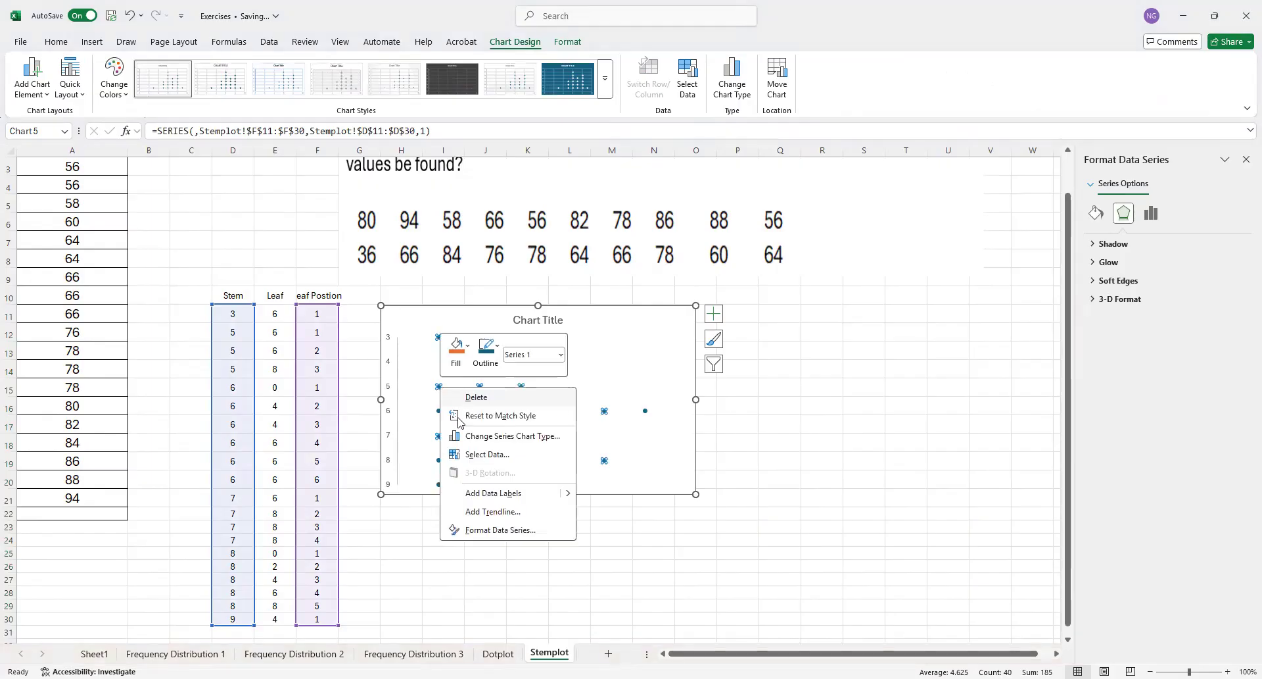
left_click(511, 494)
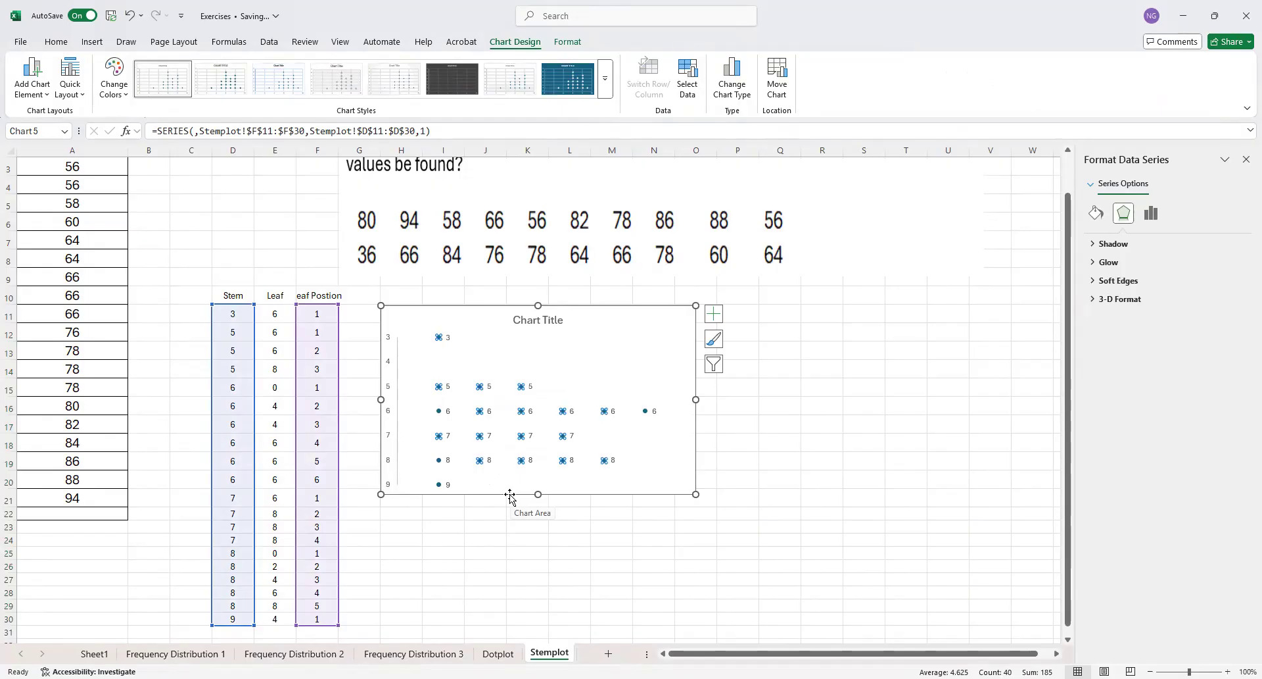
Make the data labels show only the leaf values from cells E11:E30, turning off the Y value and leader lines
left_click(448, 337)
right_click(448, 338)
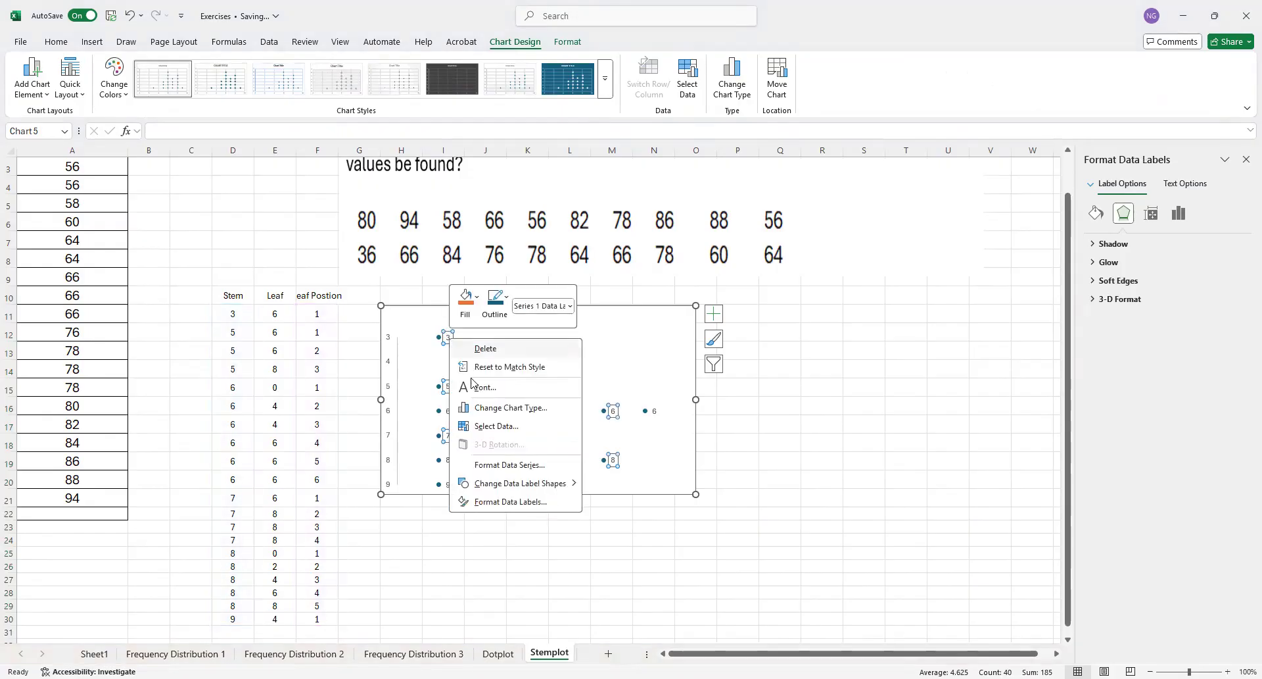
left_click(511, 502)
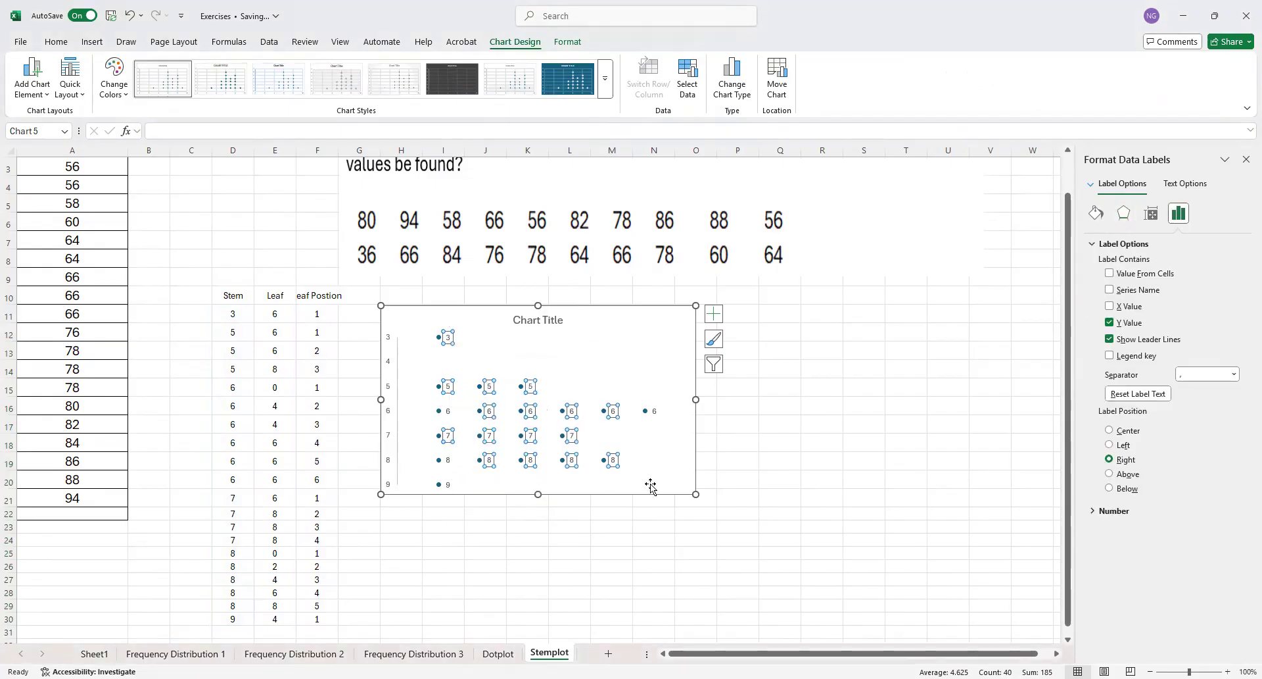
left_click(1110, 273)
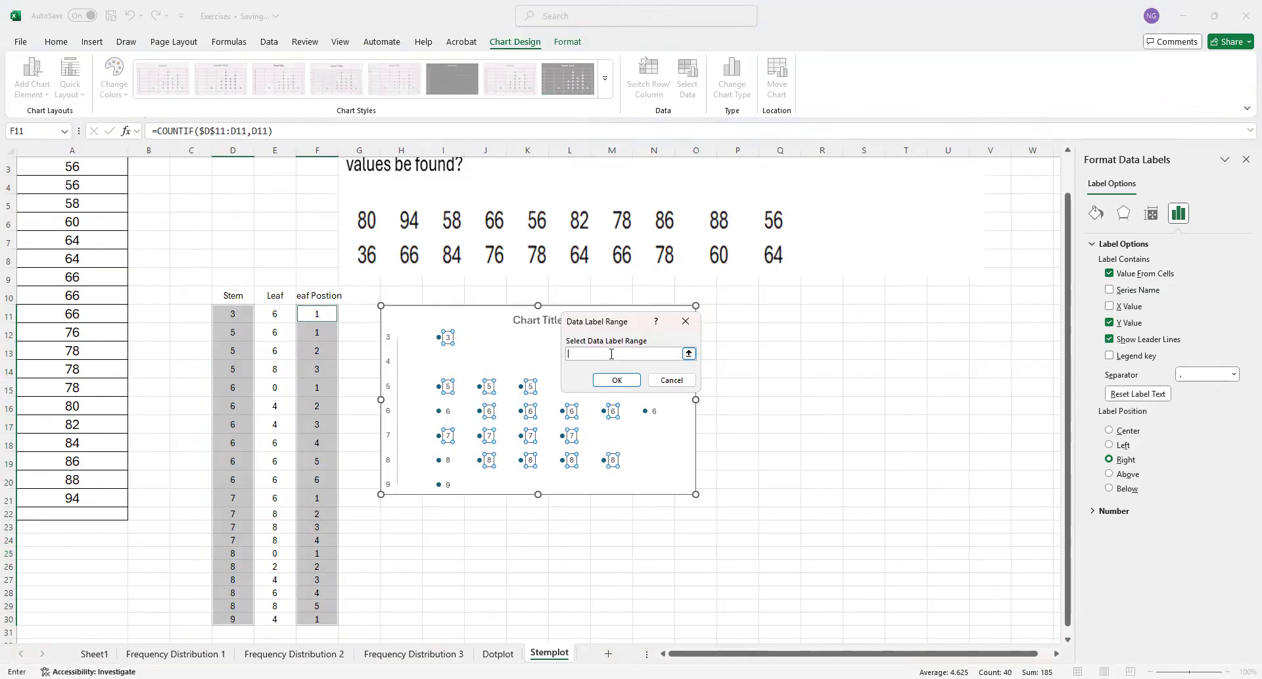
left_click(274, 314)
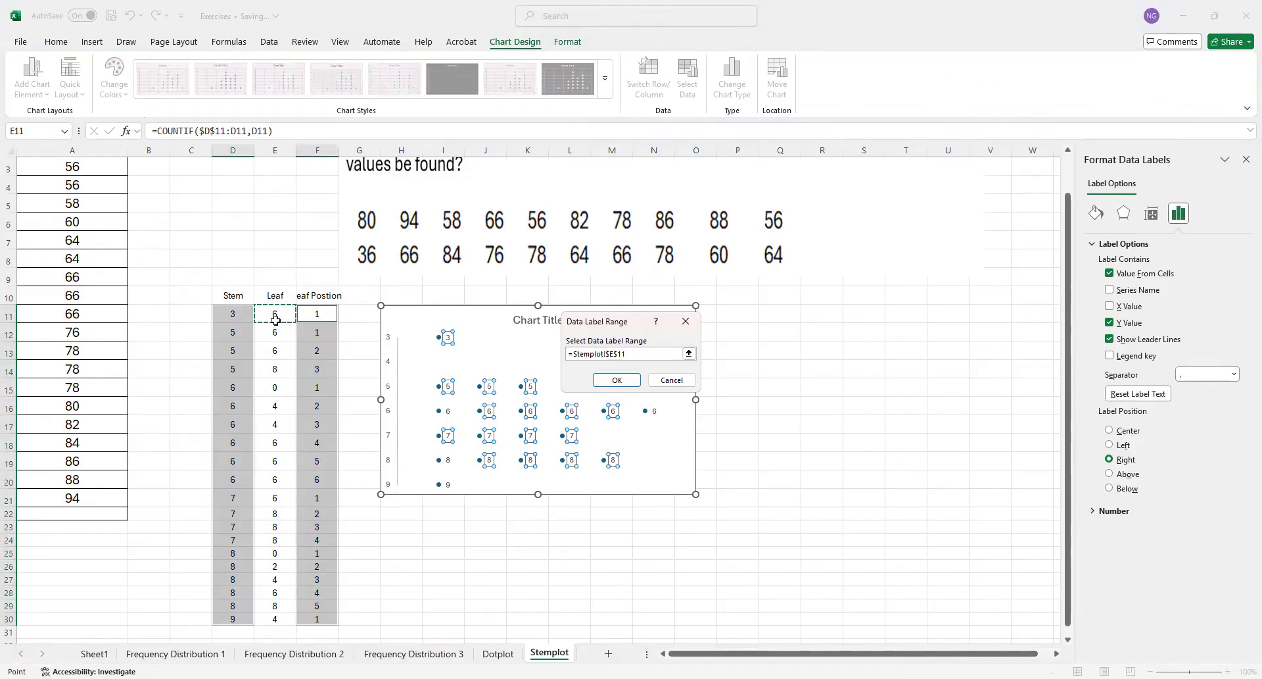
left_click(276, 606, "shift")
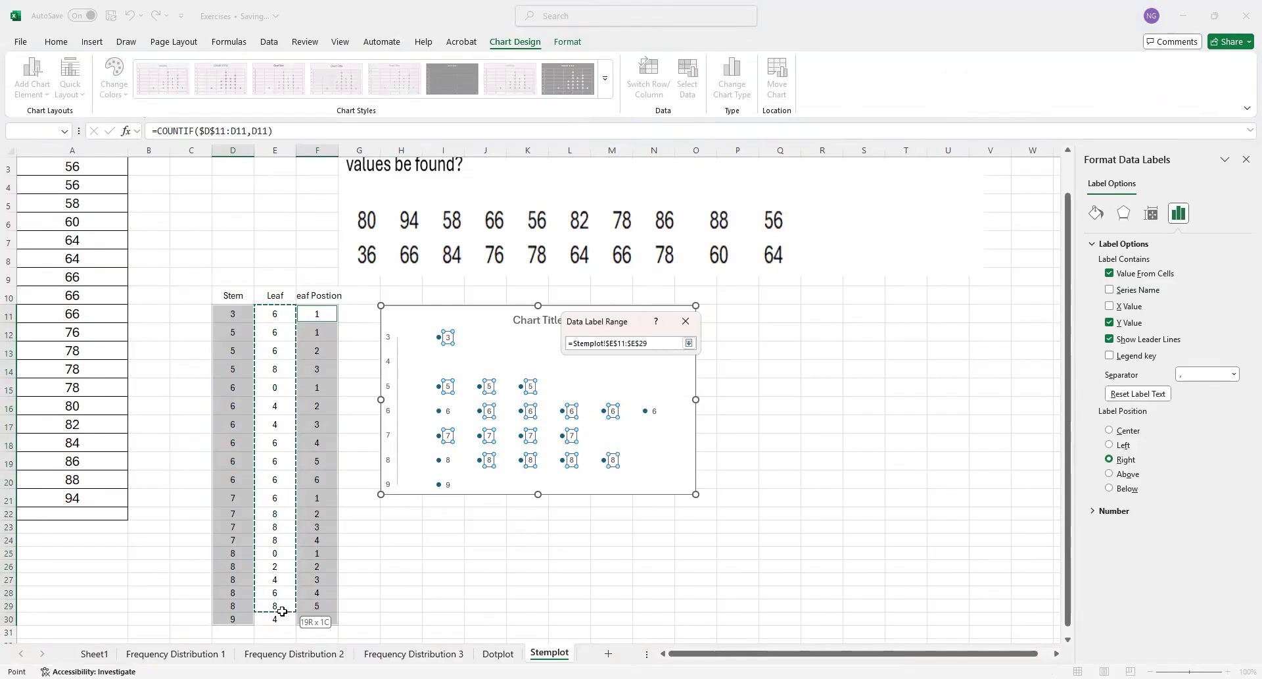
left_click_drag(294, 621, 290, 619)
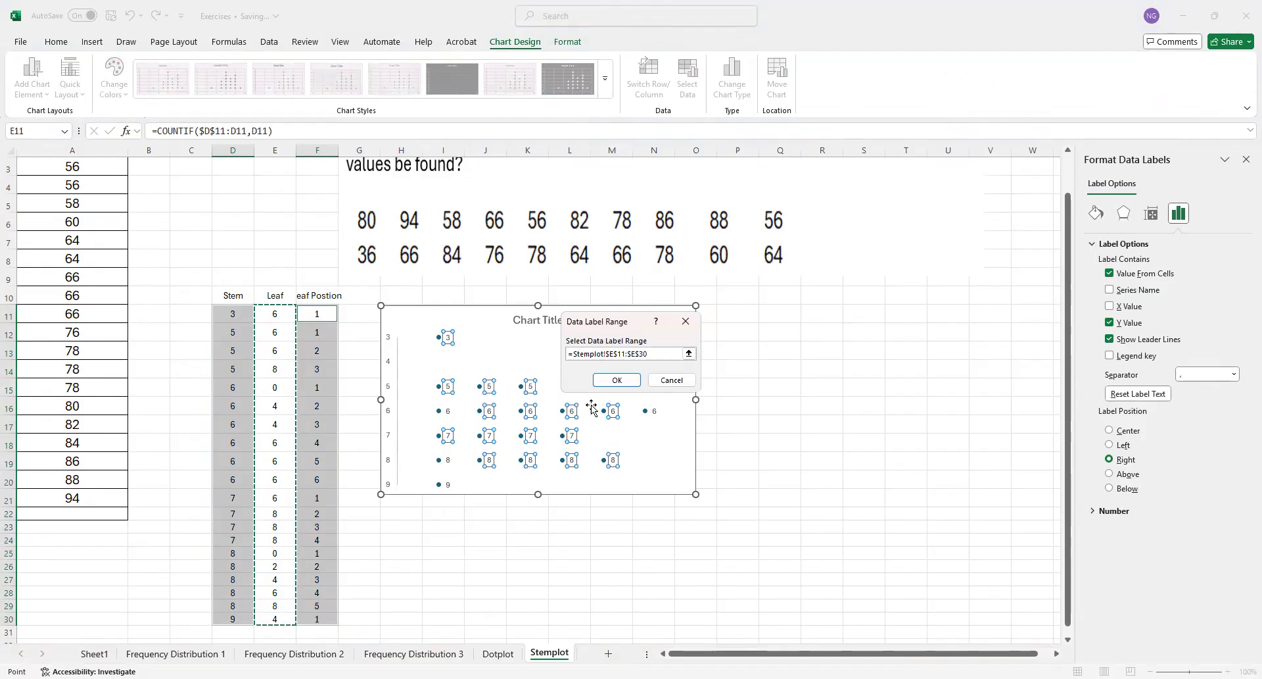
left_click(616, 380)
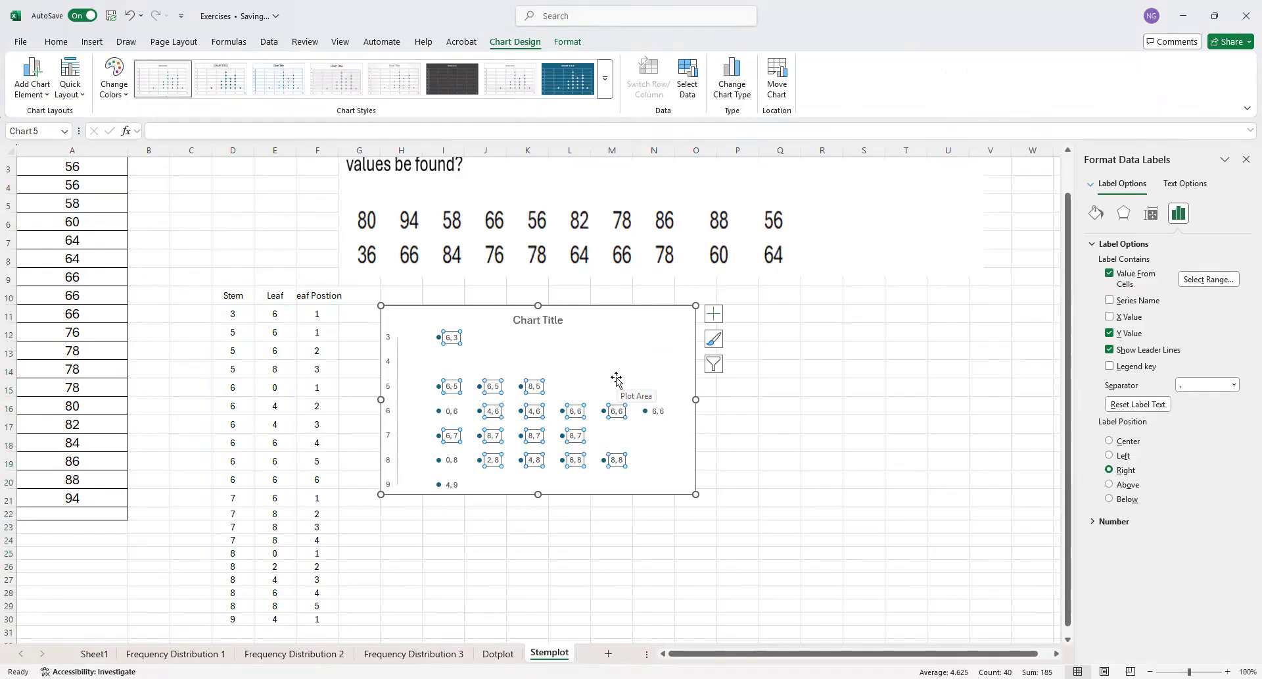
left_click(1110, 333)
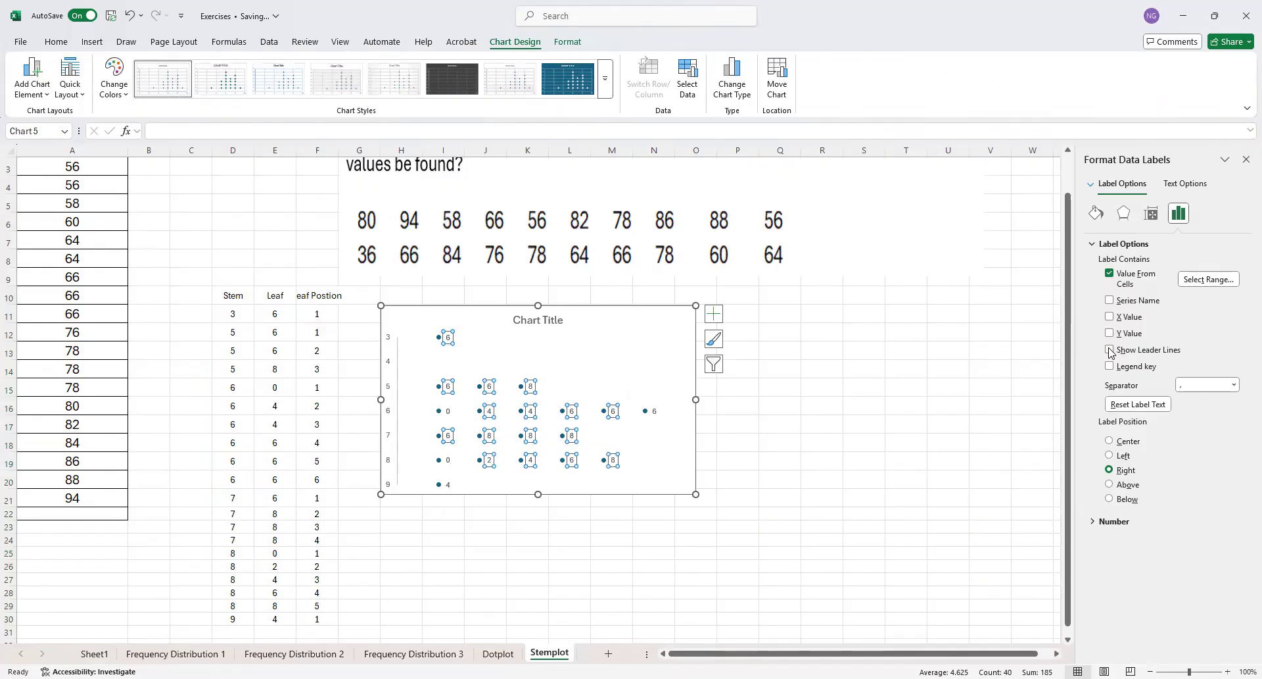
left_click(586, 526)
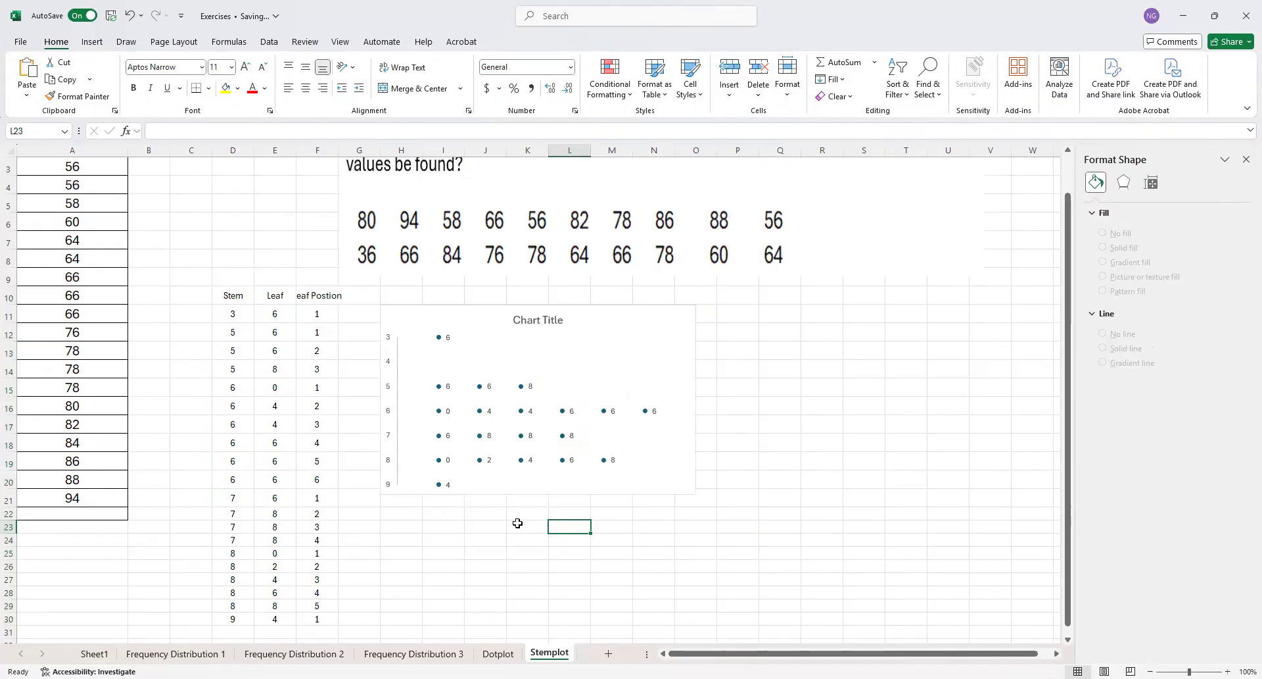
Hide the series markers by setting their border to No line and their fill to No fill
left_click(439, 387)
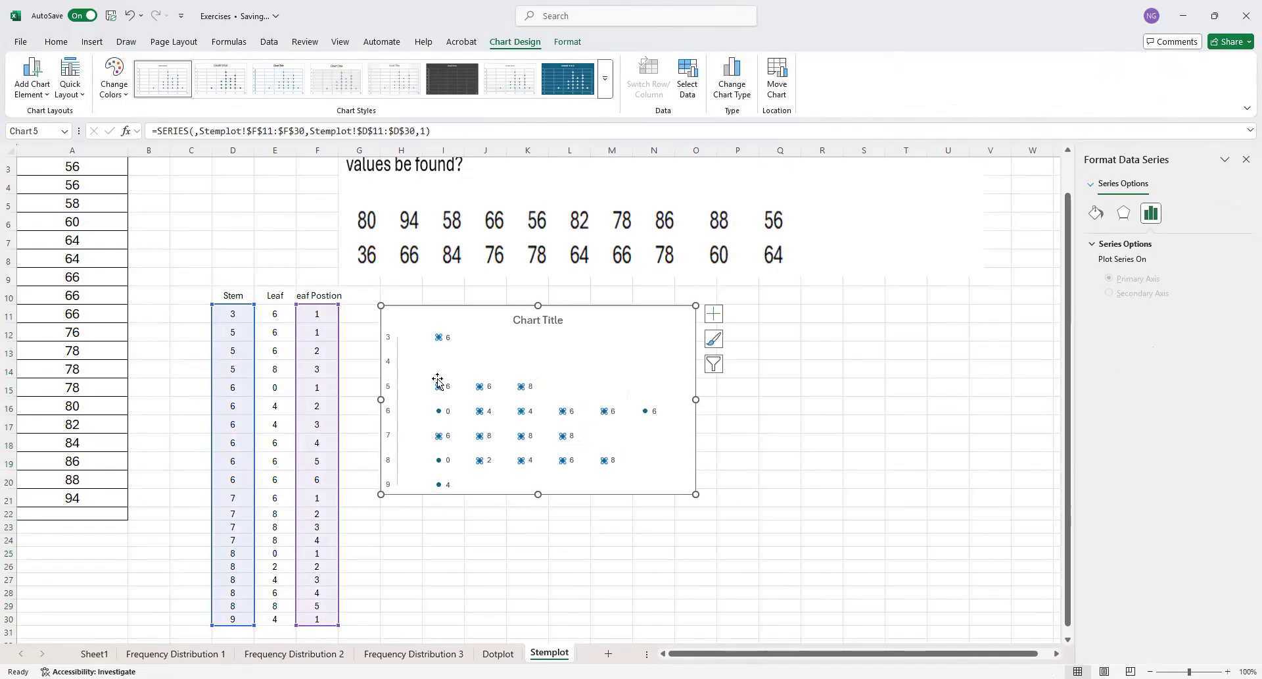
left_click(1124, 213)
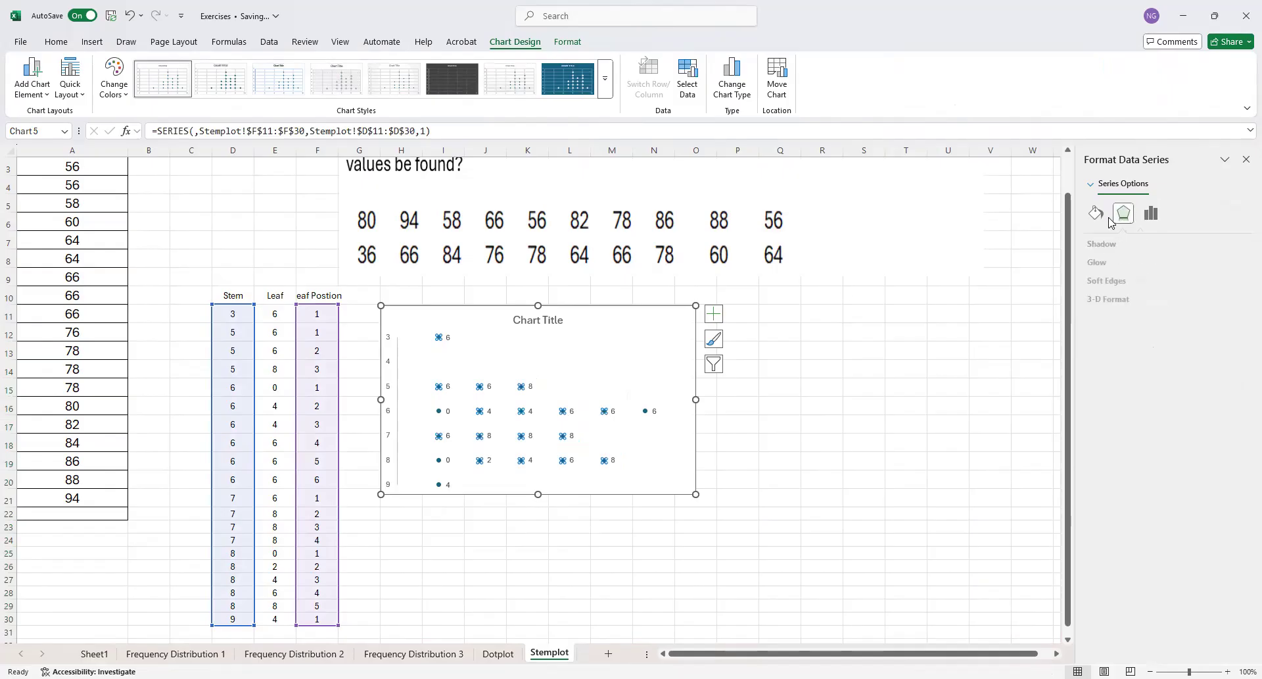
left_click(1104, 216)
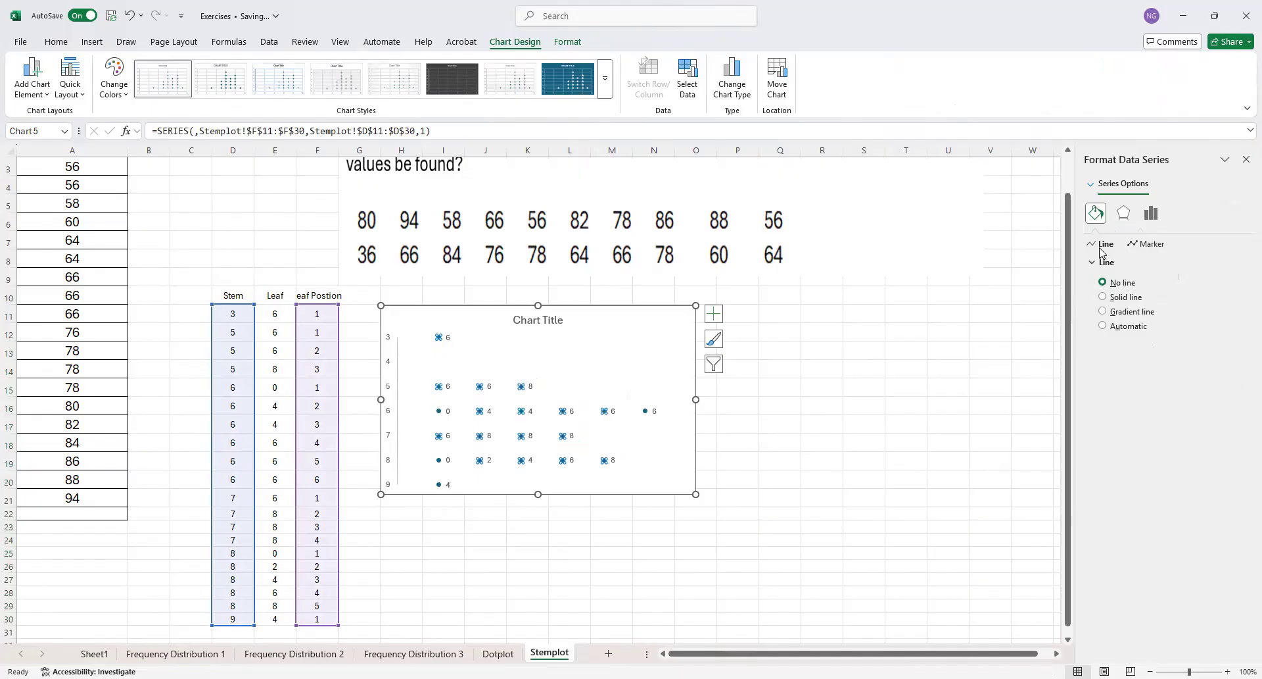
left_click(1149, 218)
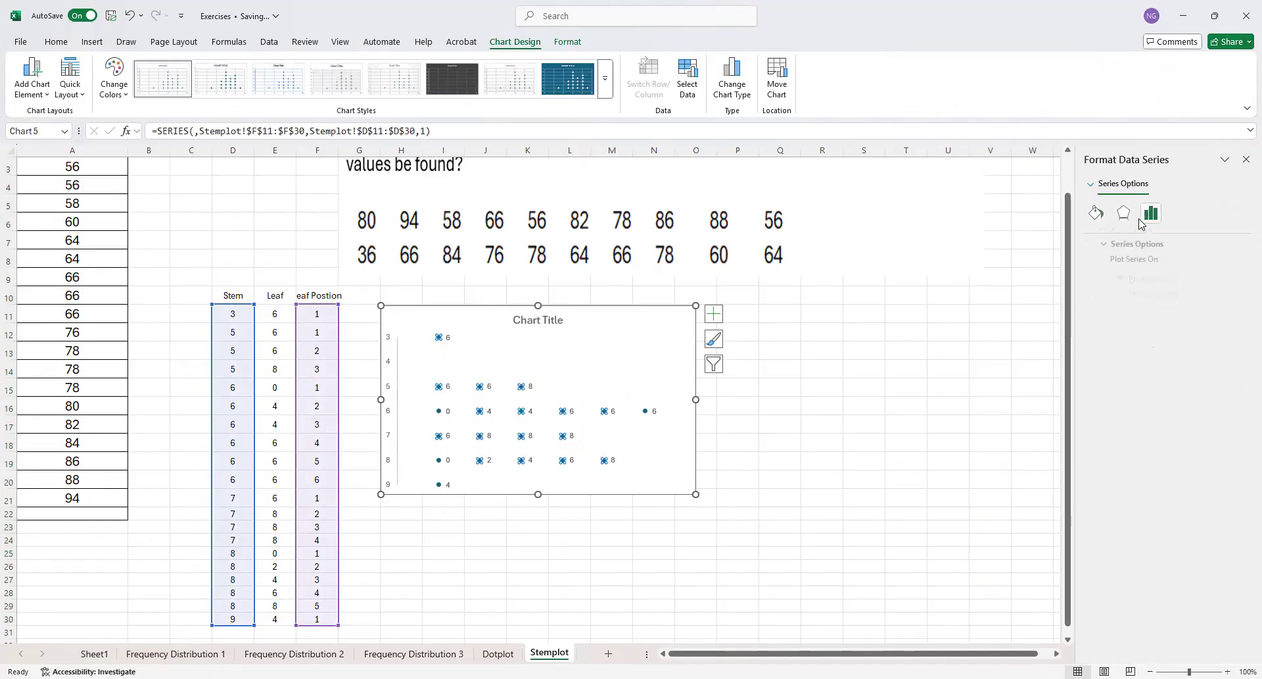
left_click(1126, 220)
left_click(1097, 215)
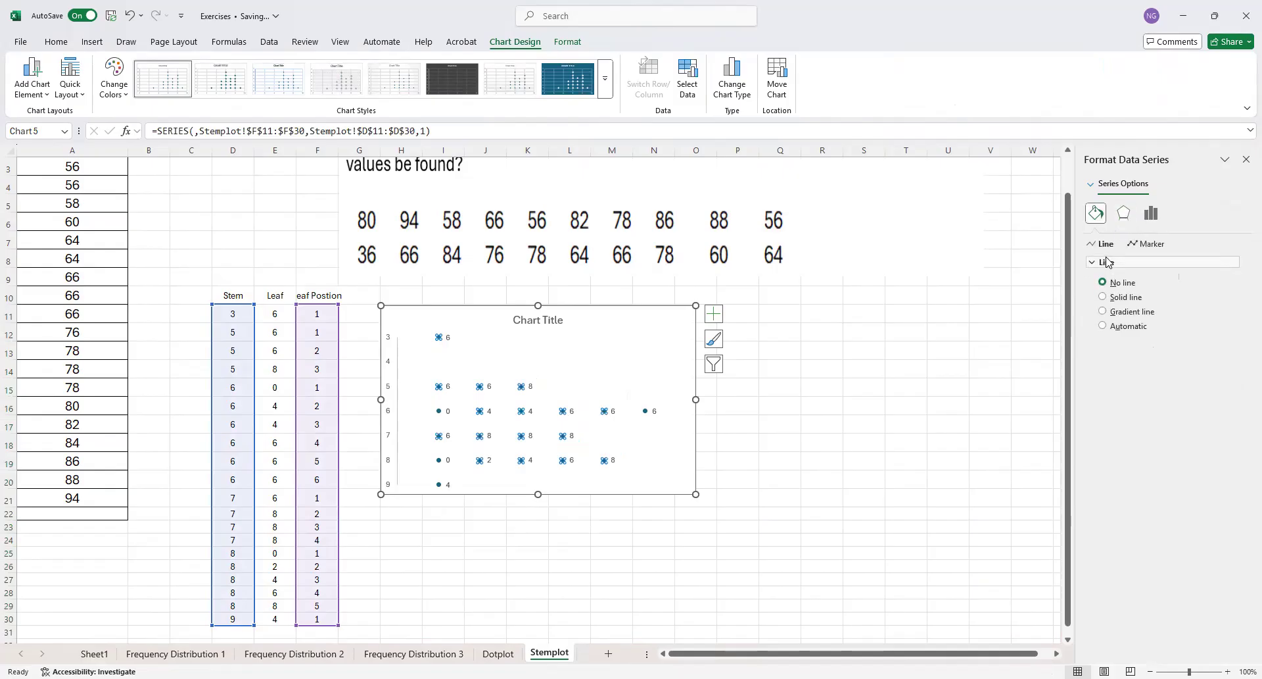
left_click(1151, 245)
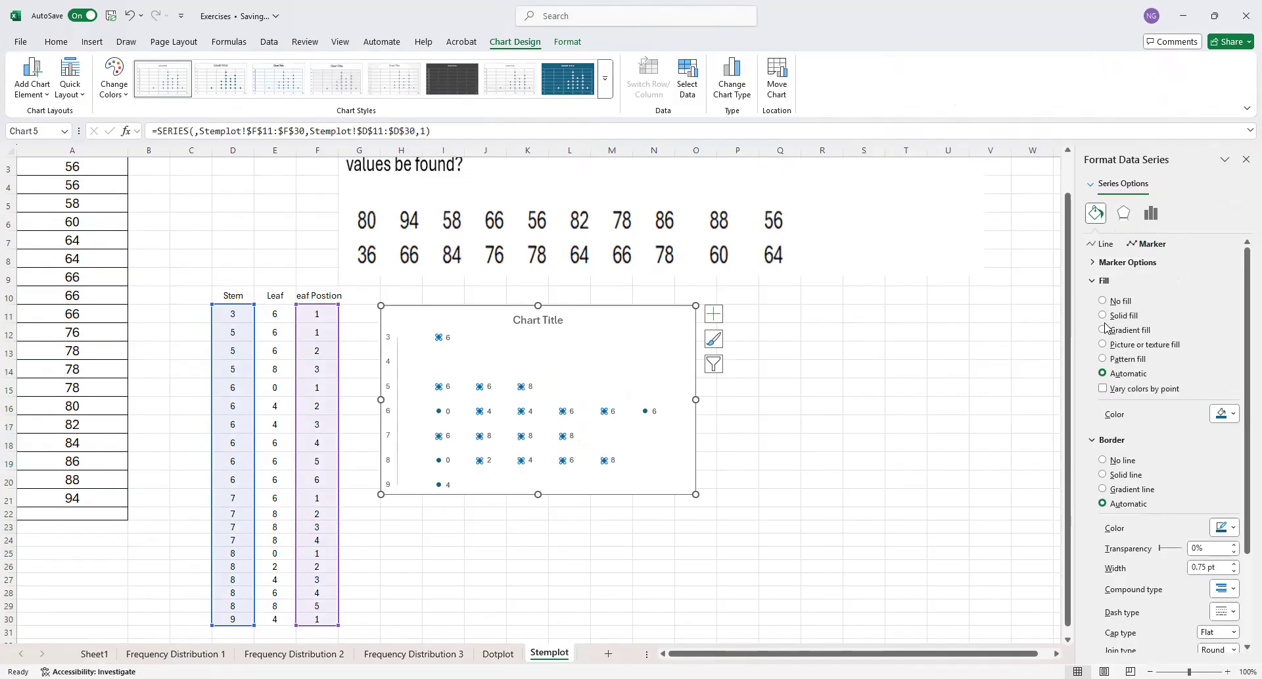
left_click(1103, 460)
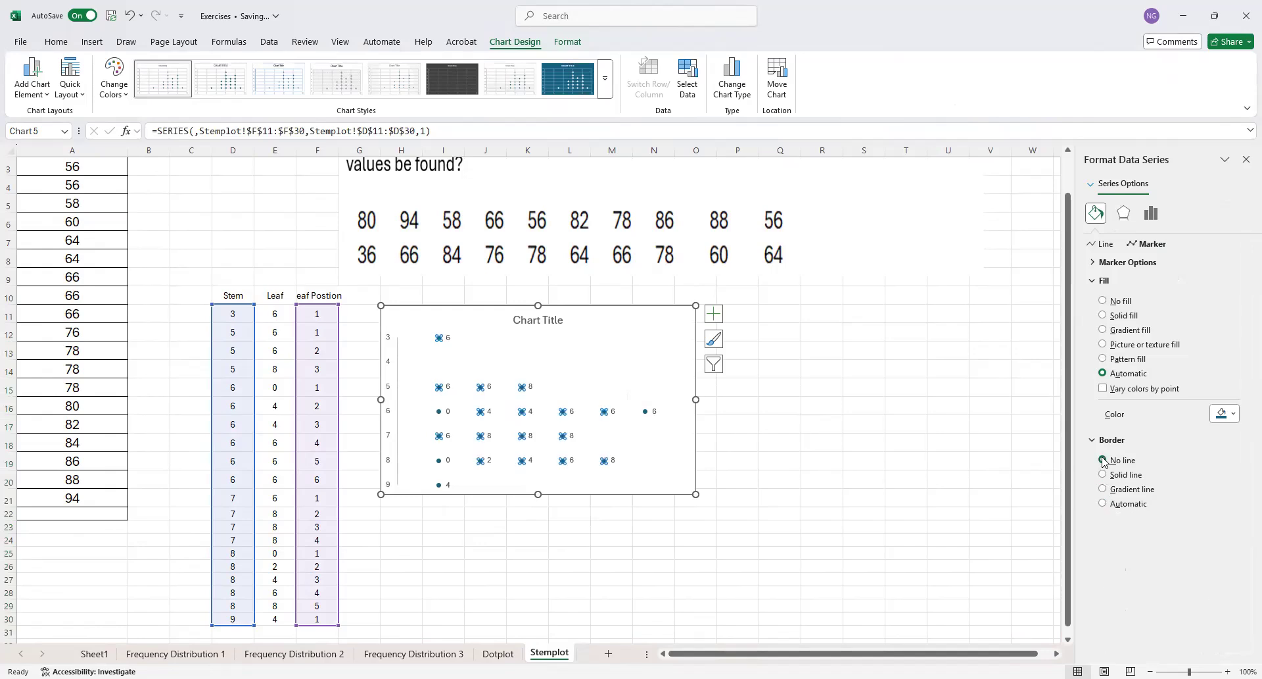
left_click(1103, 301)
left_click(575, 531)
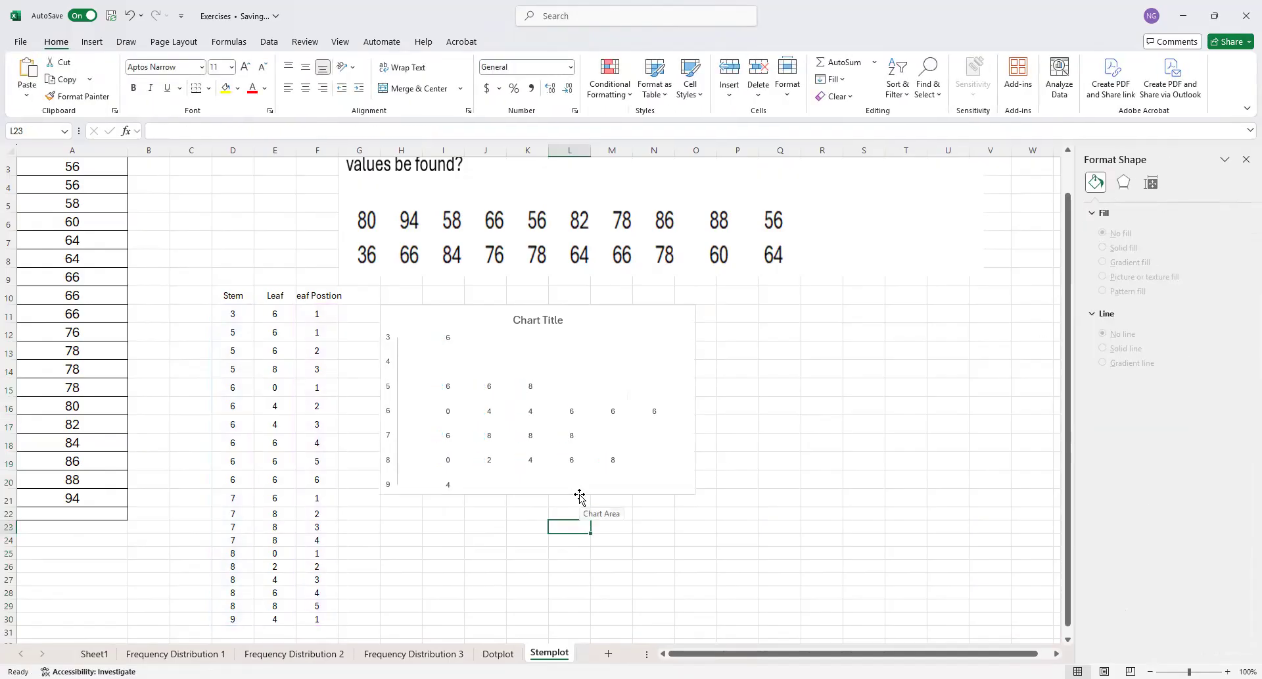
Format the chart's vertical axis line as a black solid line 2 pt wide
left_click(397, 419)
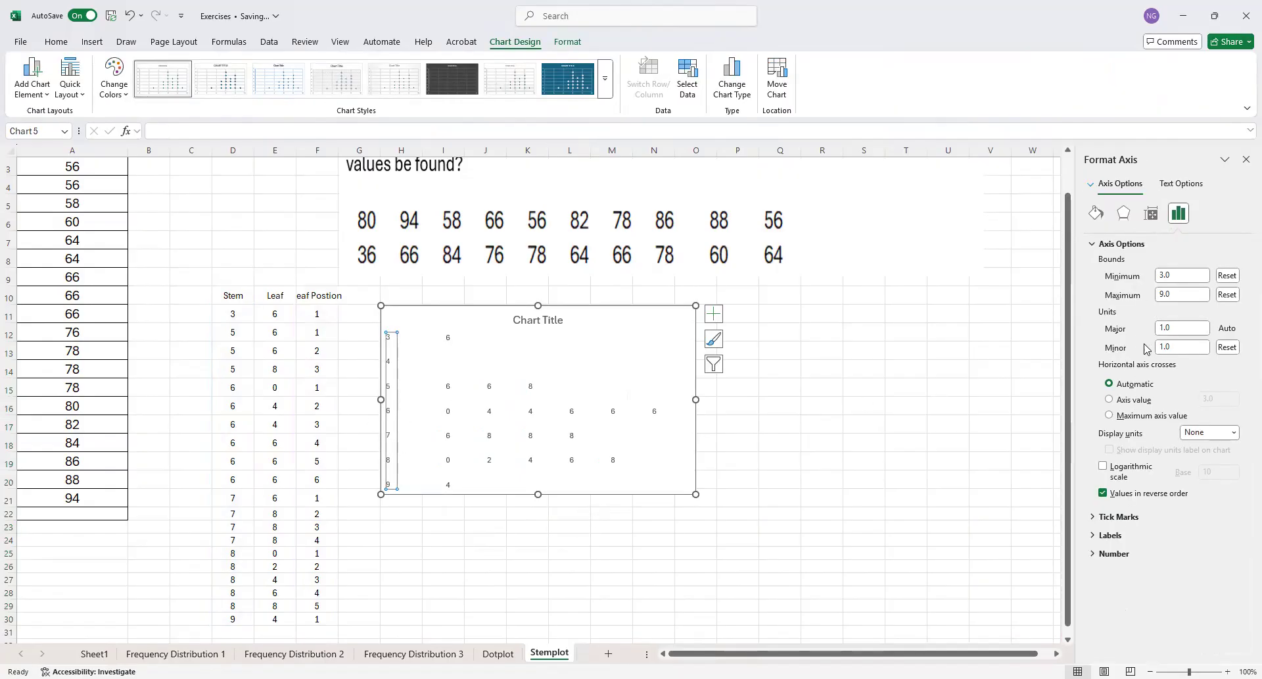
left_click(1096, 213)
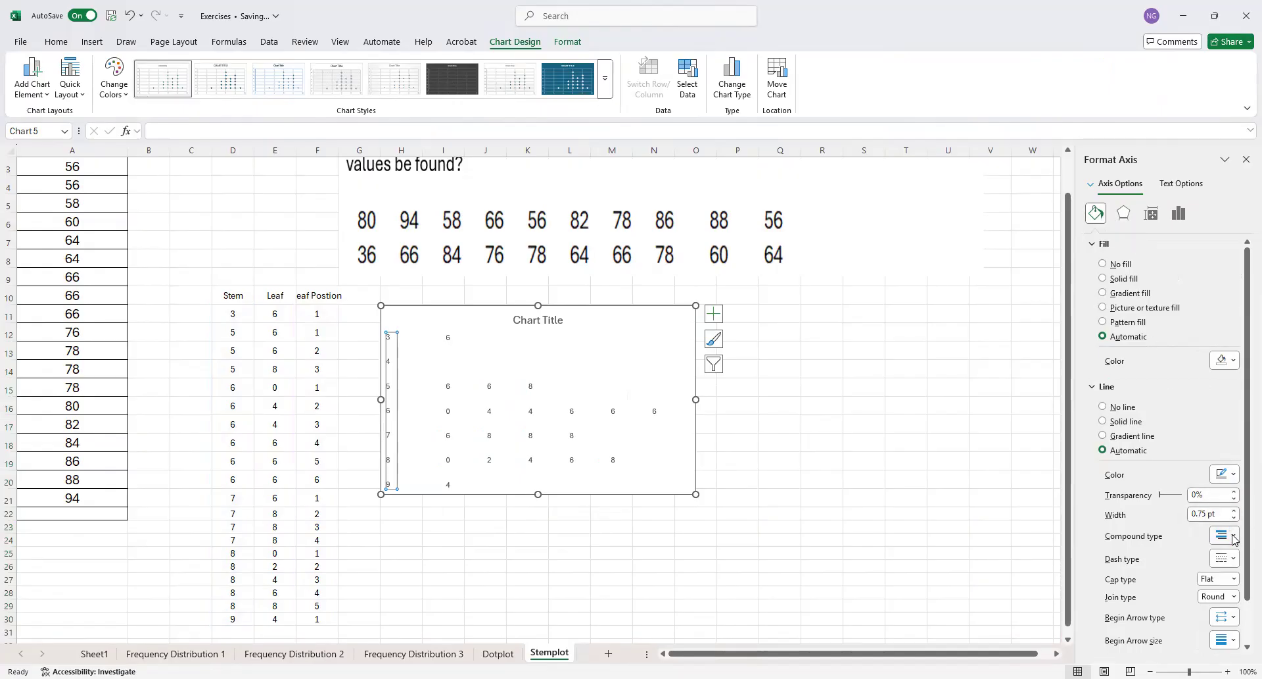
left_click(1234, 510)
left_click(1234, 510)
left_click(1234, 510)
left_click(1234, 510)
left_click(1234, 510)
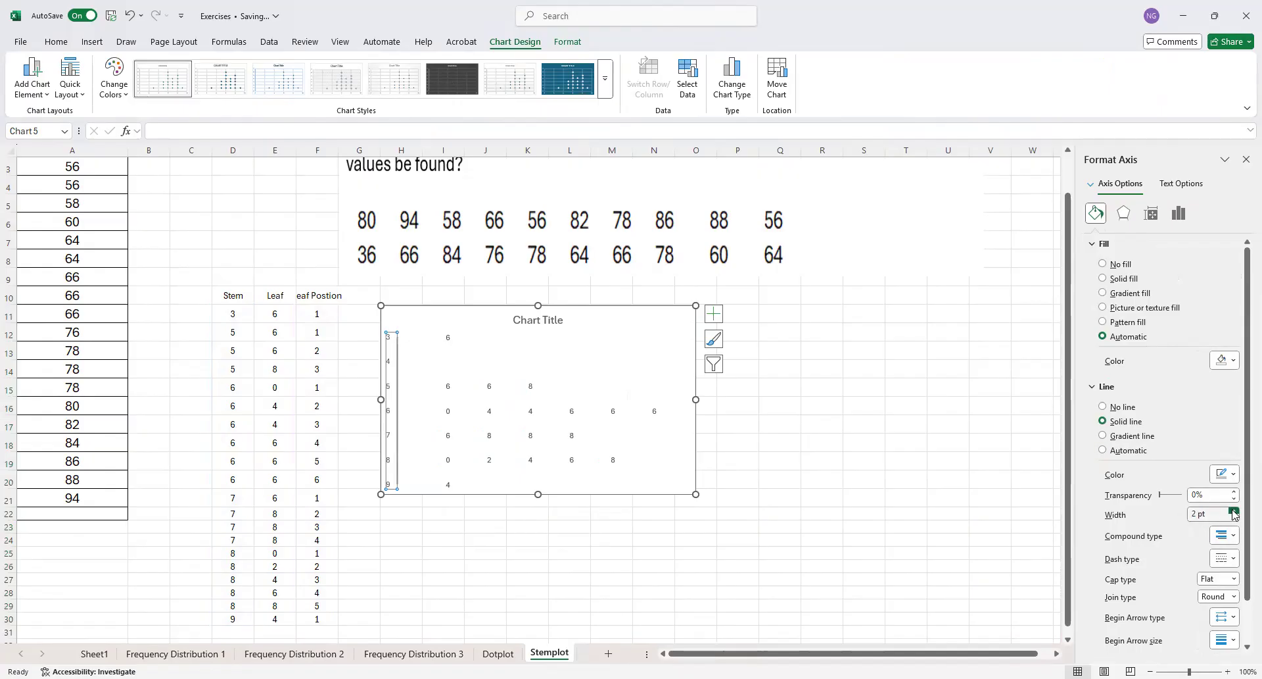
left_click(1234, 475)
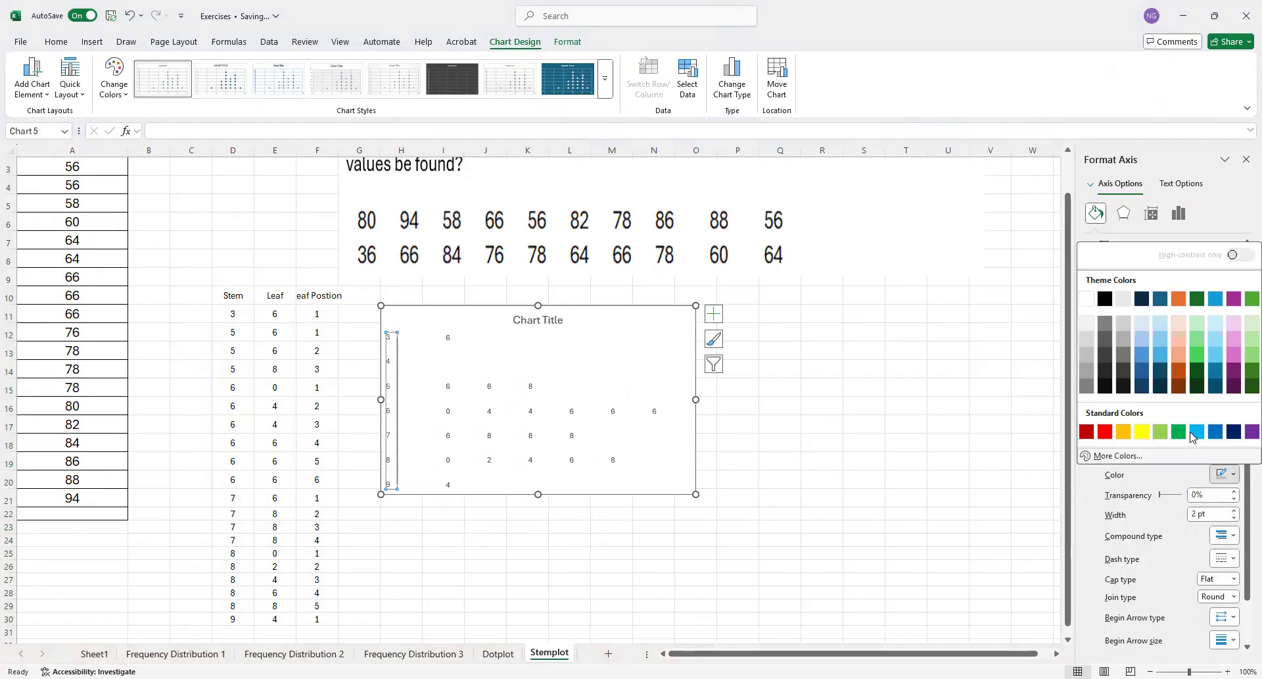
left_click(1104, 299)
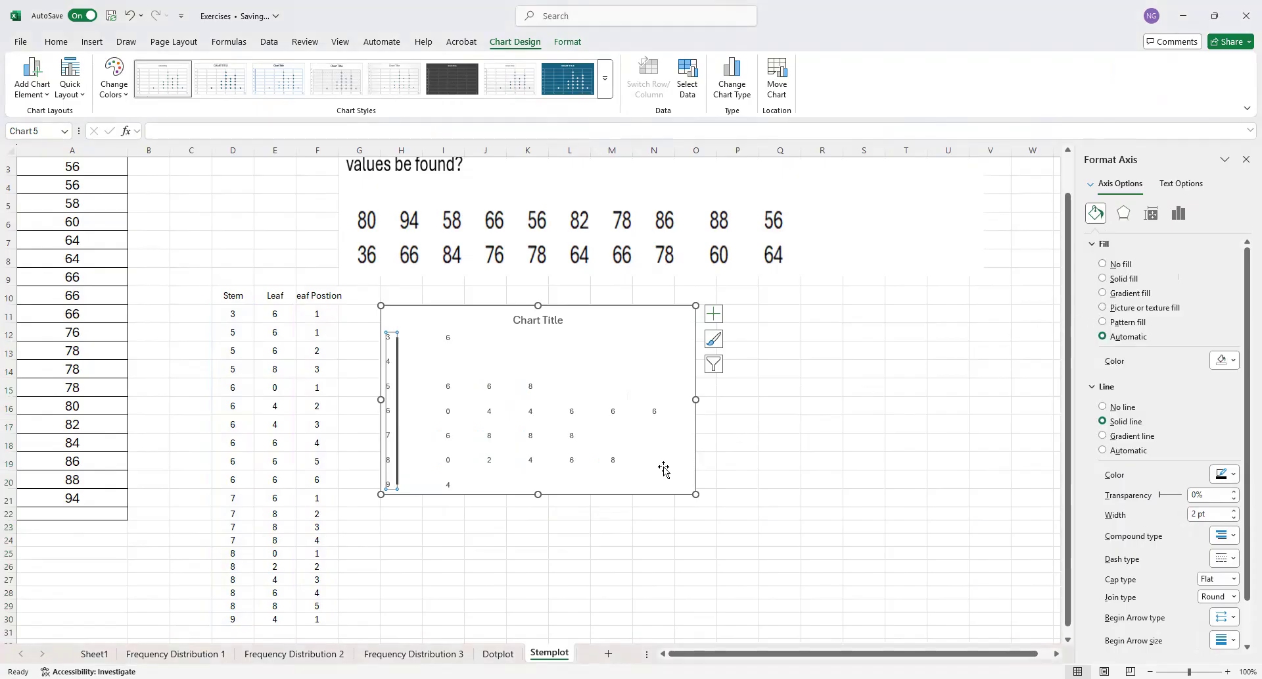
Replace the chart title with "Stem-and-leaf plot"
left_click(549, 321)
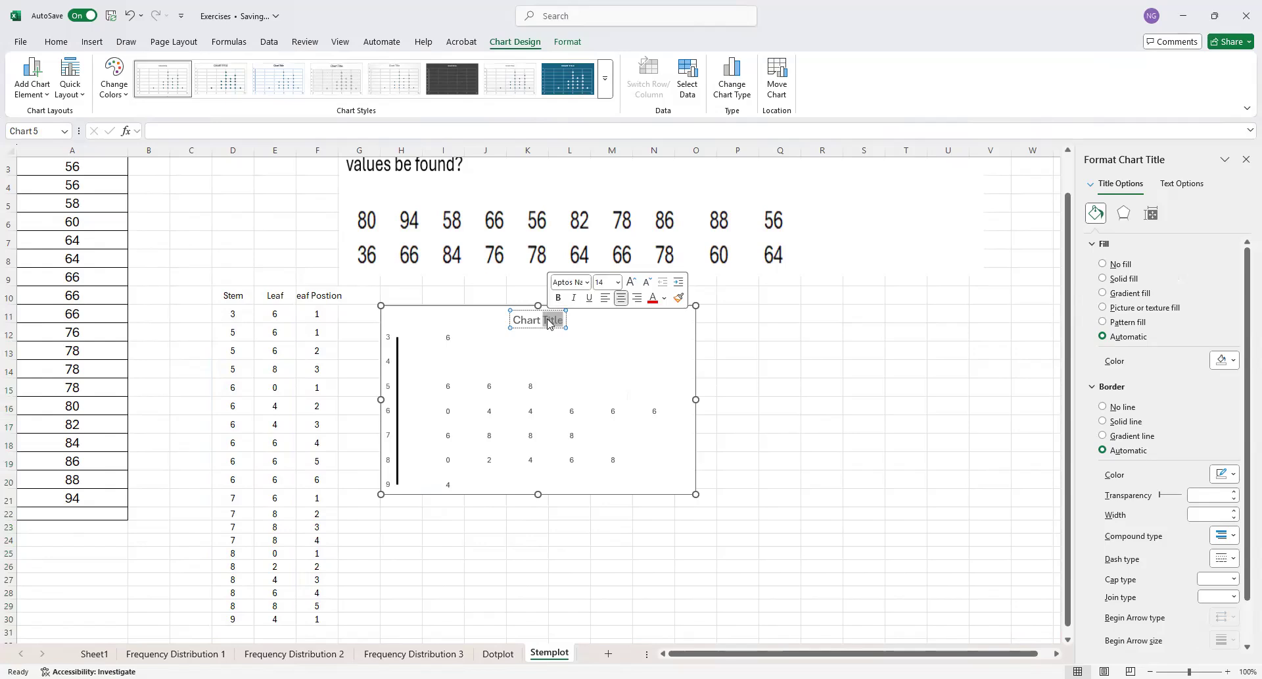
left_click_drag(516, 320, 558, 324)
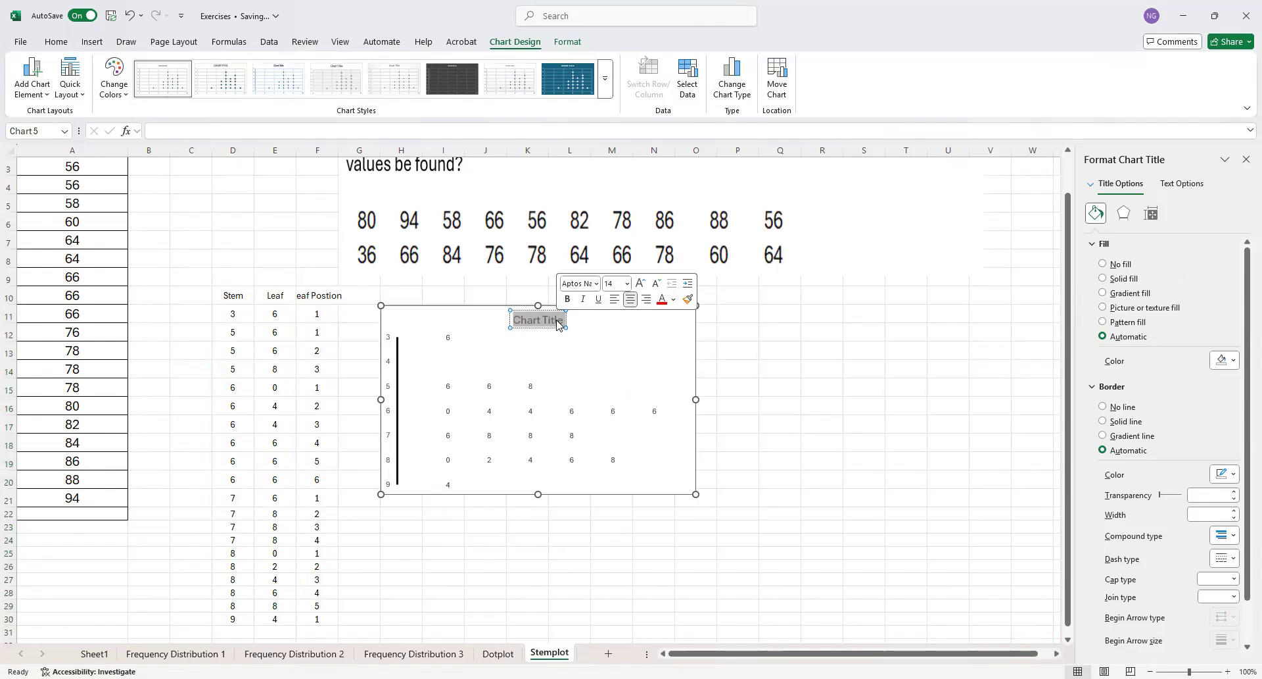
type("Stemp")
key("BackSpace")
type("-and-Leaf")
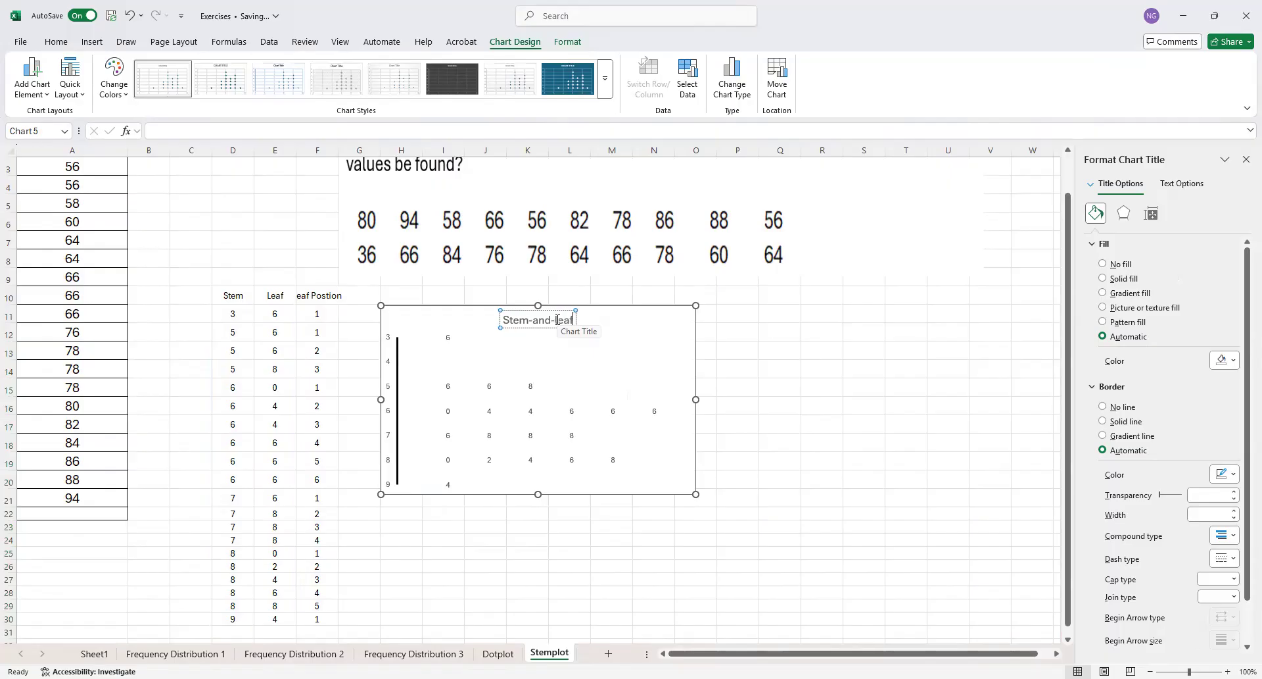
type(" plot")
left_click(689, 538)
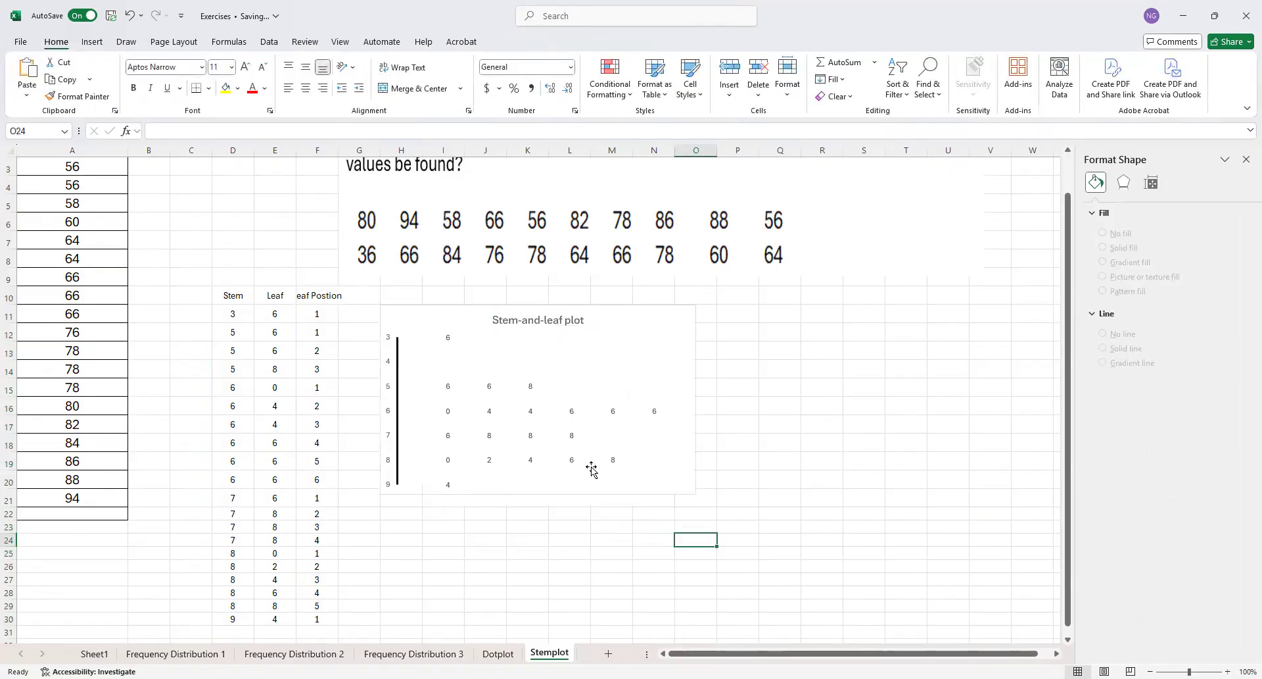
Shrink the stem-and-leaf chart to a compact size and move it to about columns J to N, rows 14 to 21
left_click(687, 492)
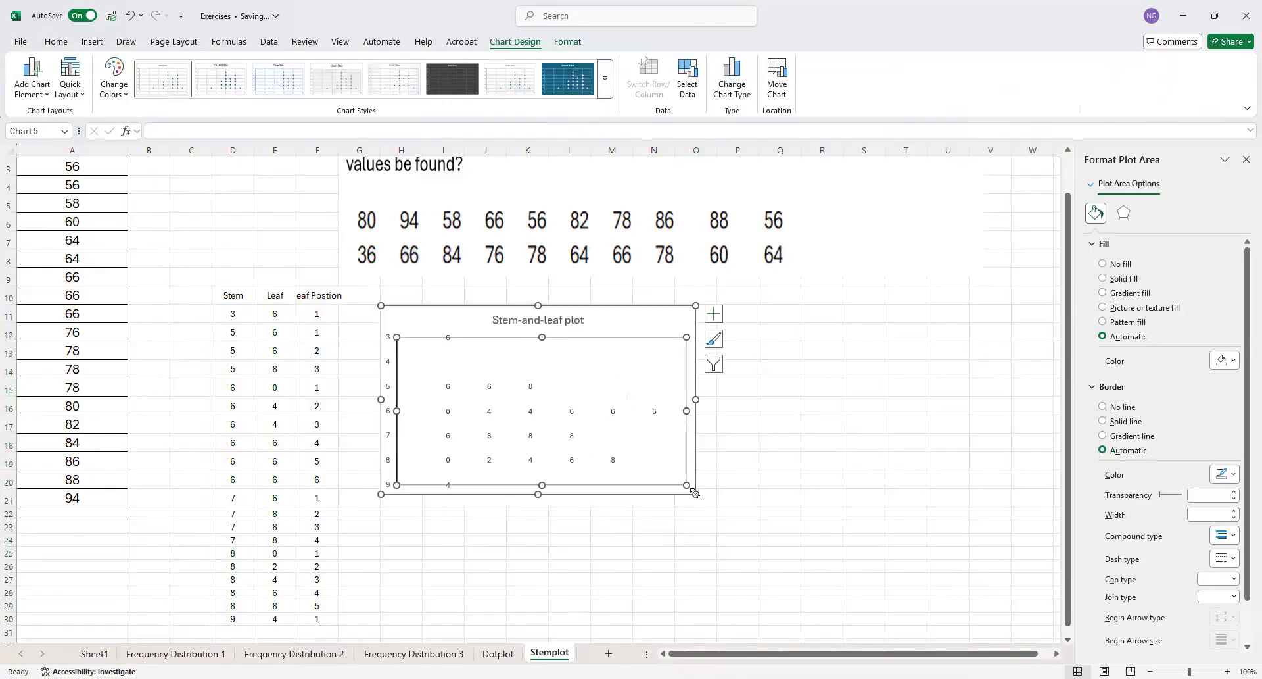
left_click_drag(688, 492, 599, 481)
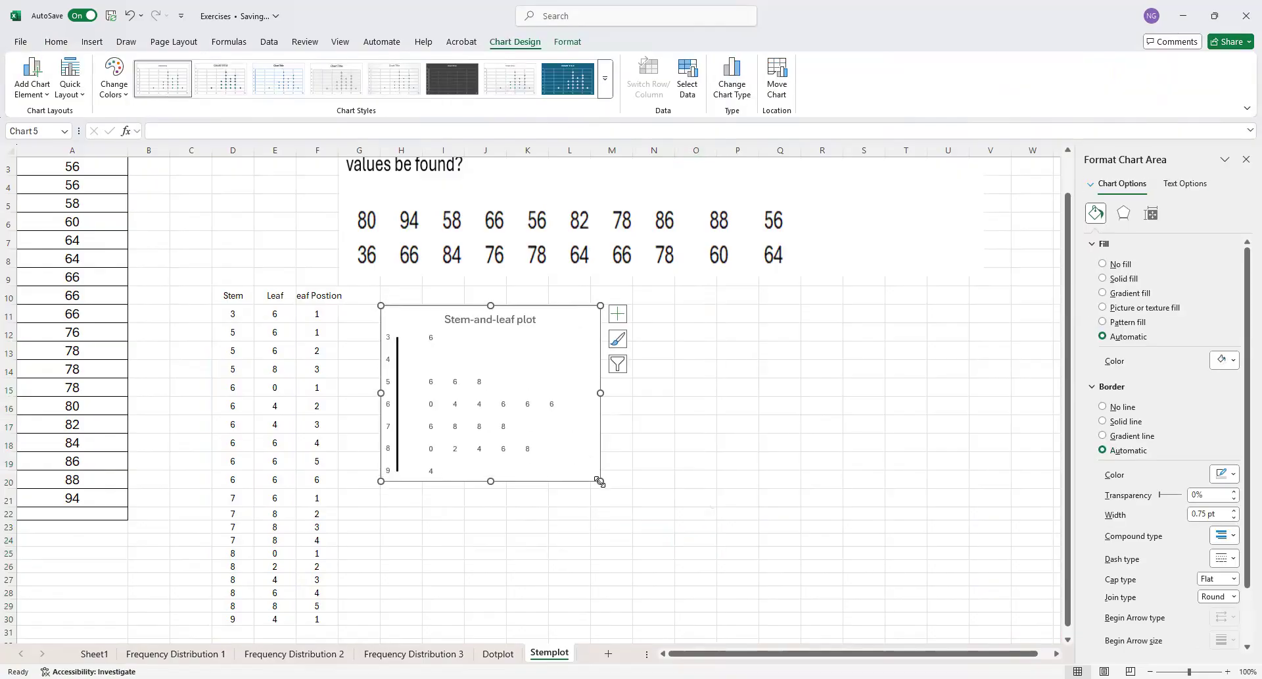
left_click_drag(491, 480, 491, 452)
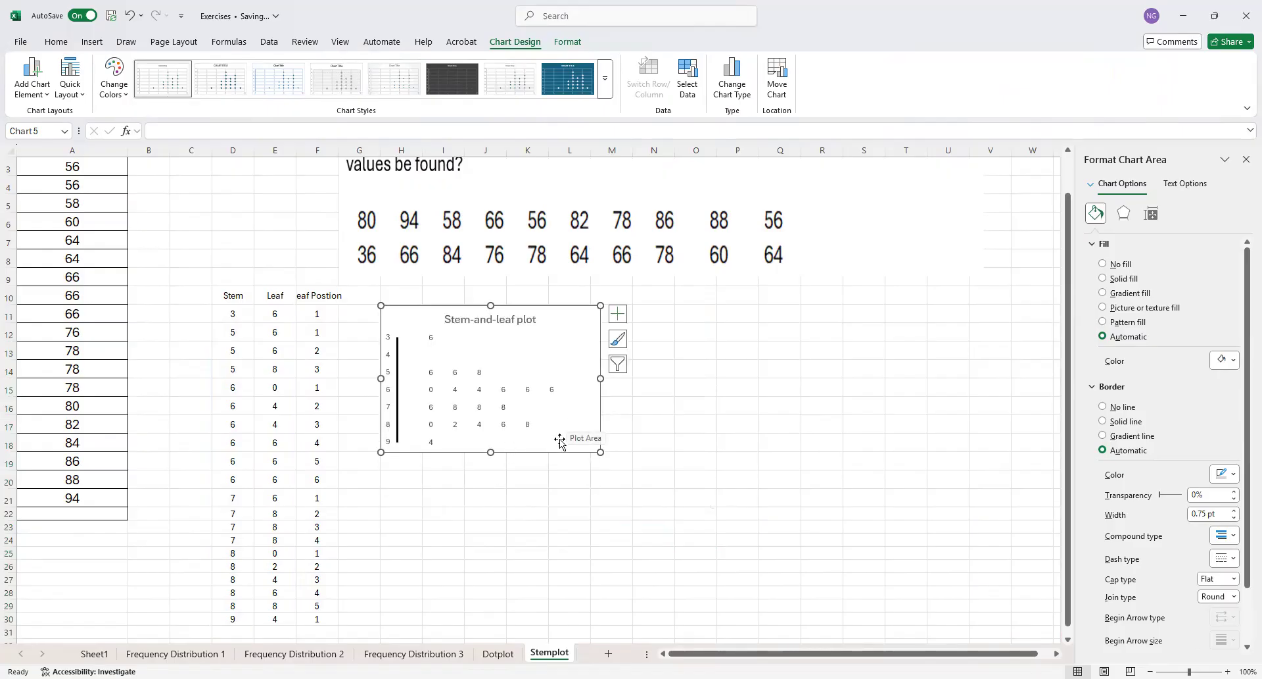
left_click_drag(600, 451, 576, 439)
left_click(538, 416)
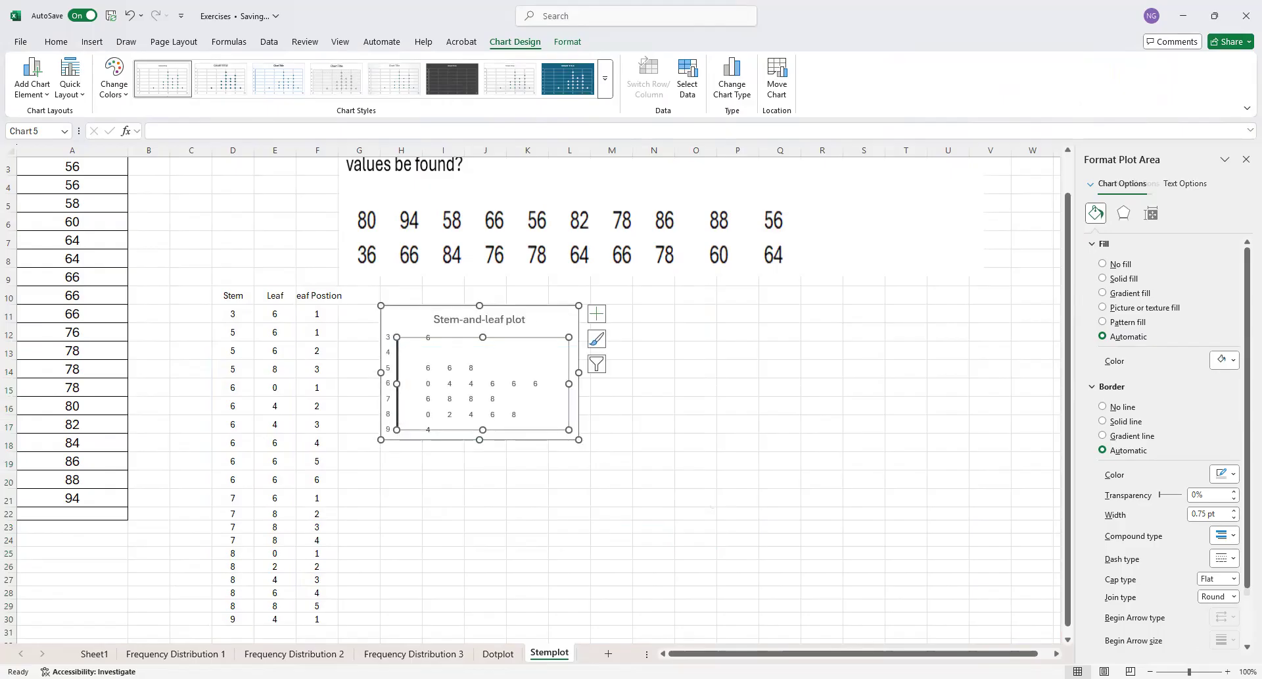
left_click_drag(560, 322, 645, 383)
left_click(777, 436)
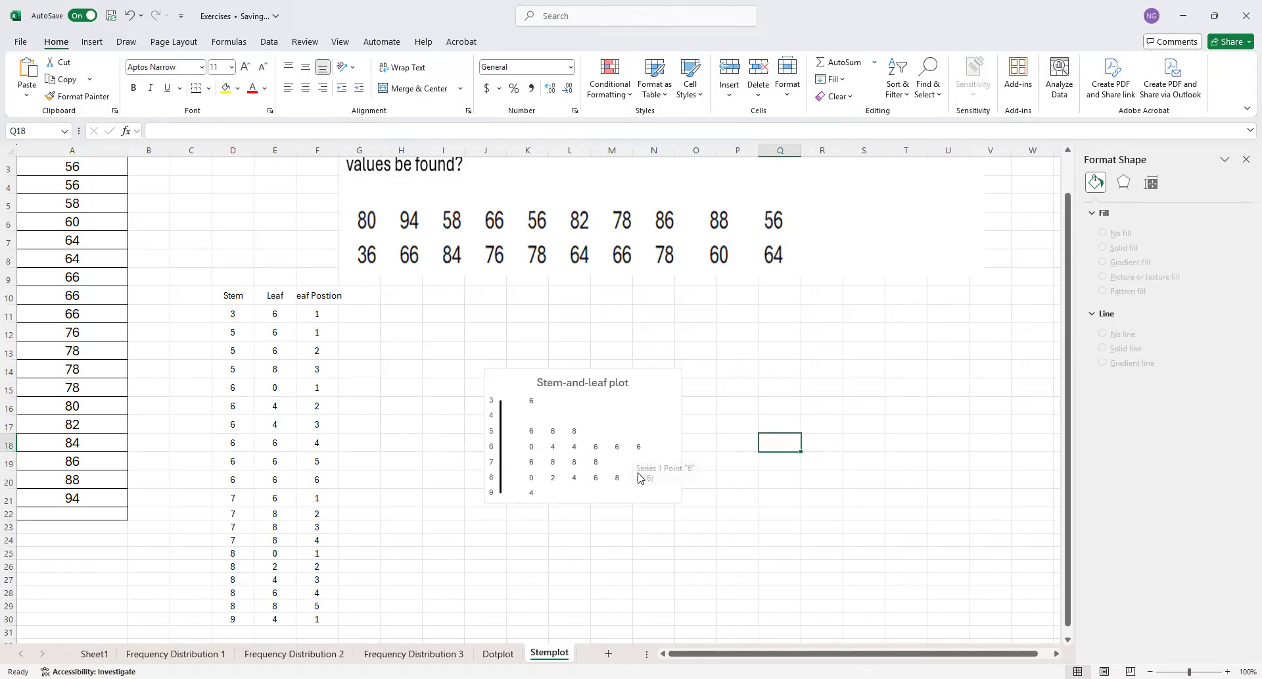
left_click(753, 513)
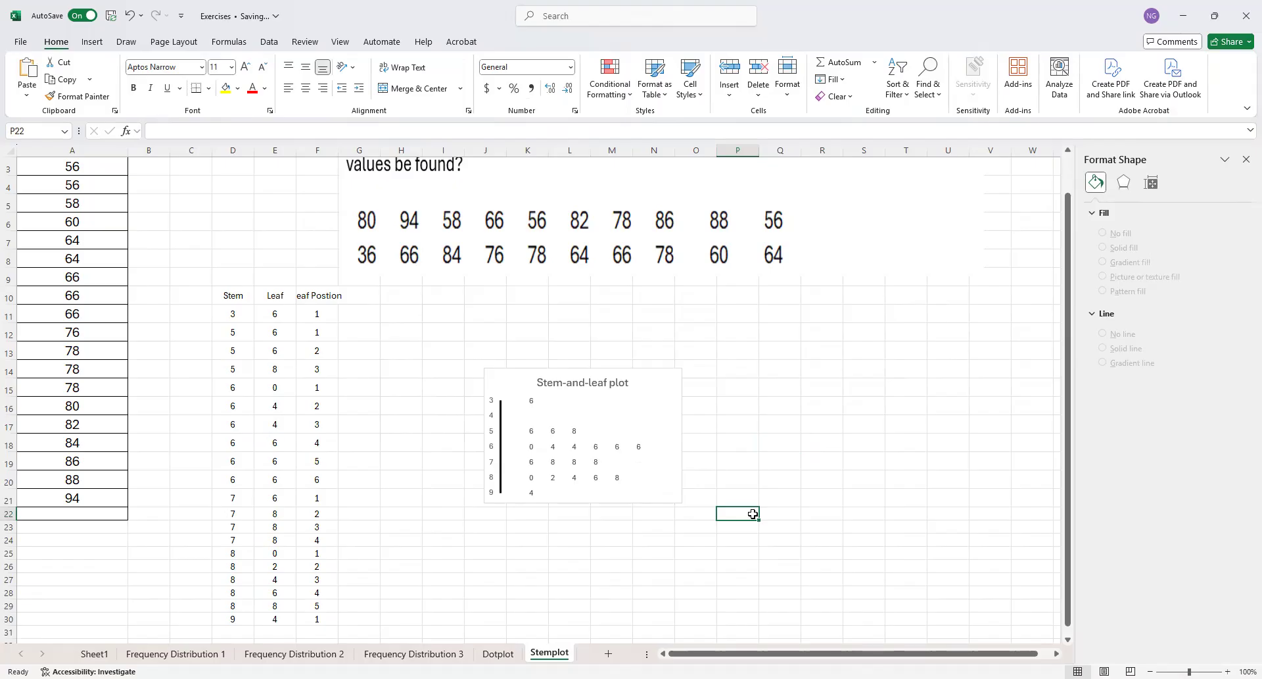